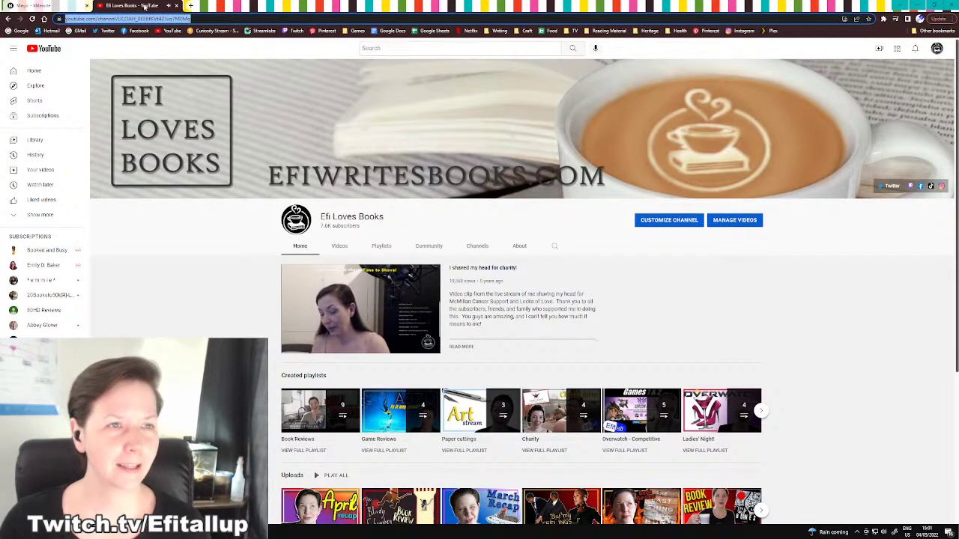
Open the "Worldbuilding: Magic Systems" live stream from the YouTube channel page, select its web address, and return to the Magic board
{"action": "key", "text": "ctrl+w"}
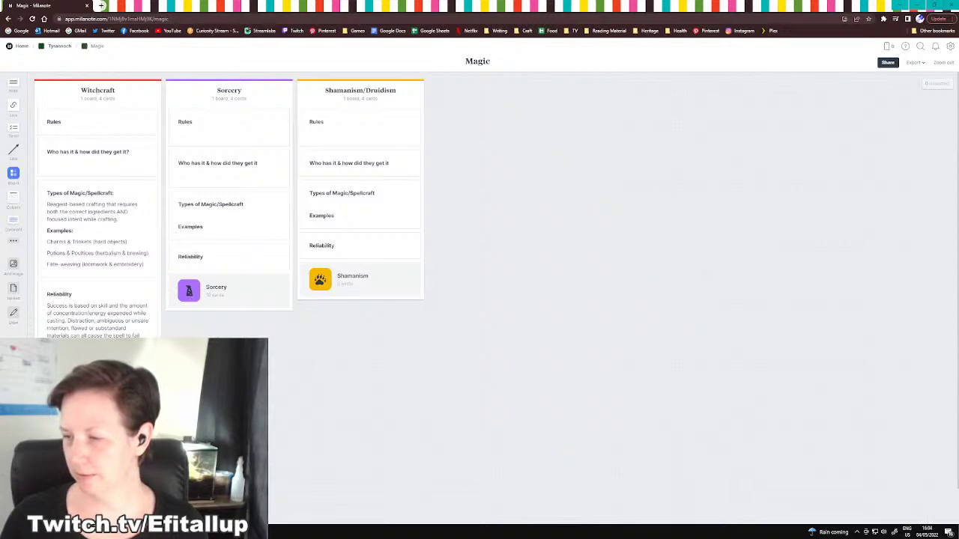
{"action": "left_click", "coordinate": [101, 6]}
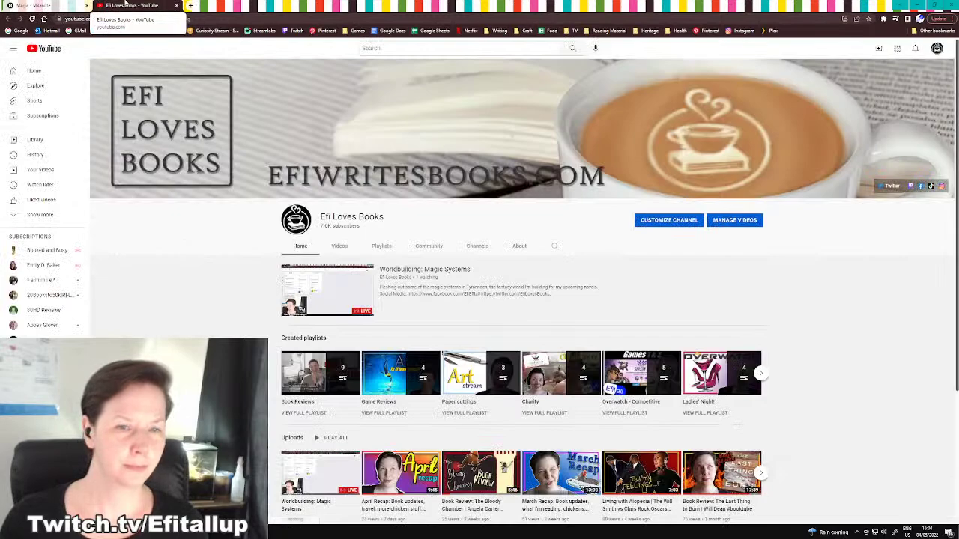
{"action": "left_click", "coordinate": [427, 279]}
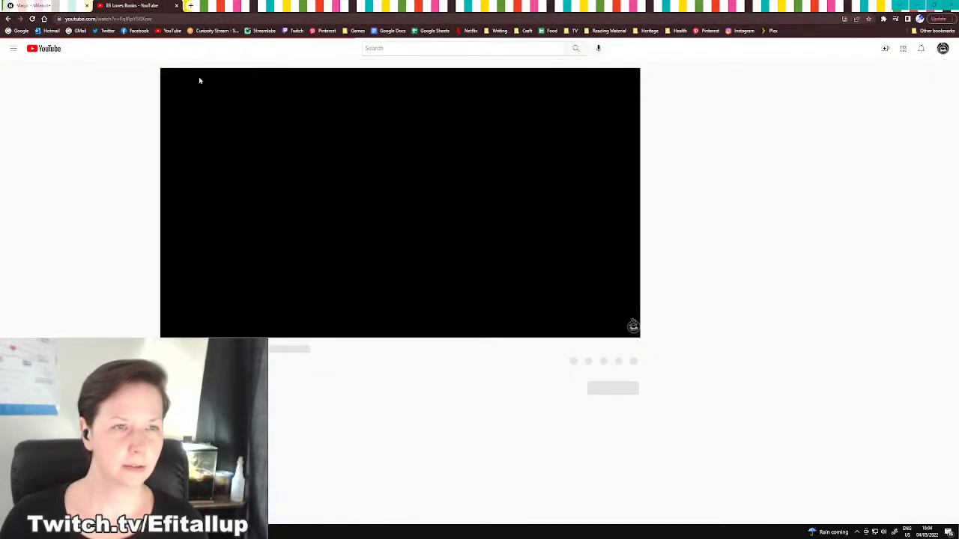
{"action": "left_click", "coordinate": [150, 21]}
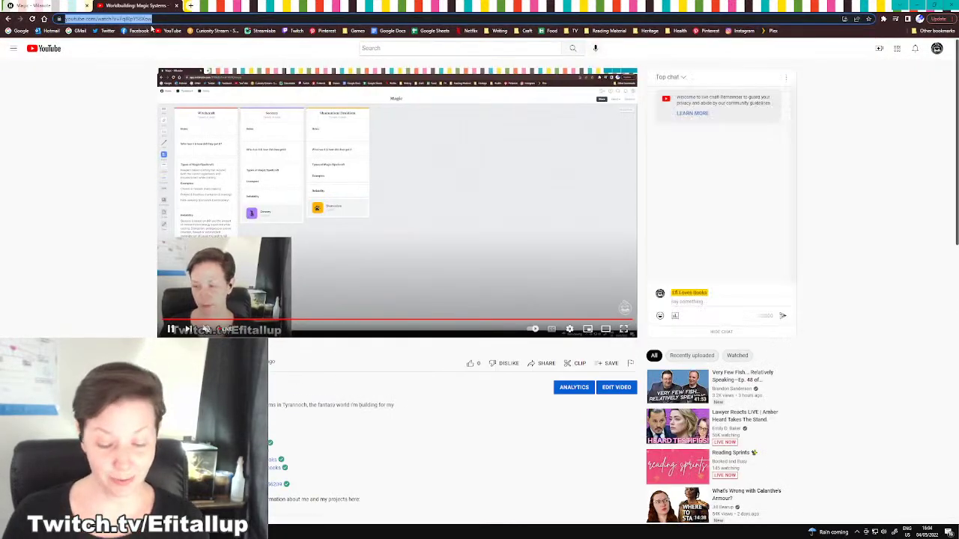
{"action": "left_click", "coordinate": [176, 5]}
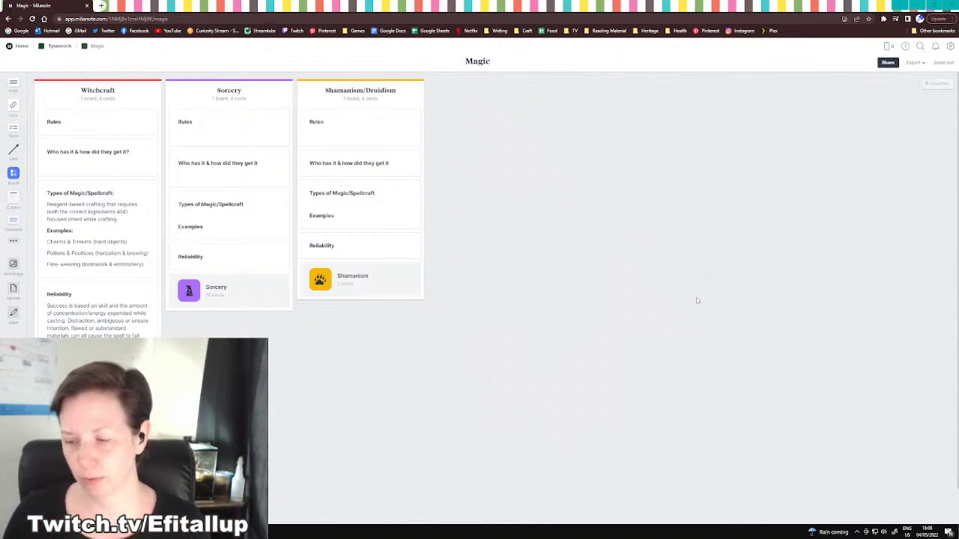
{"action": "left_click", "coordinate": [102, 6]}
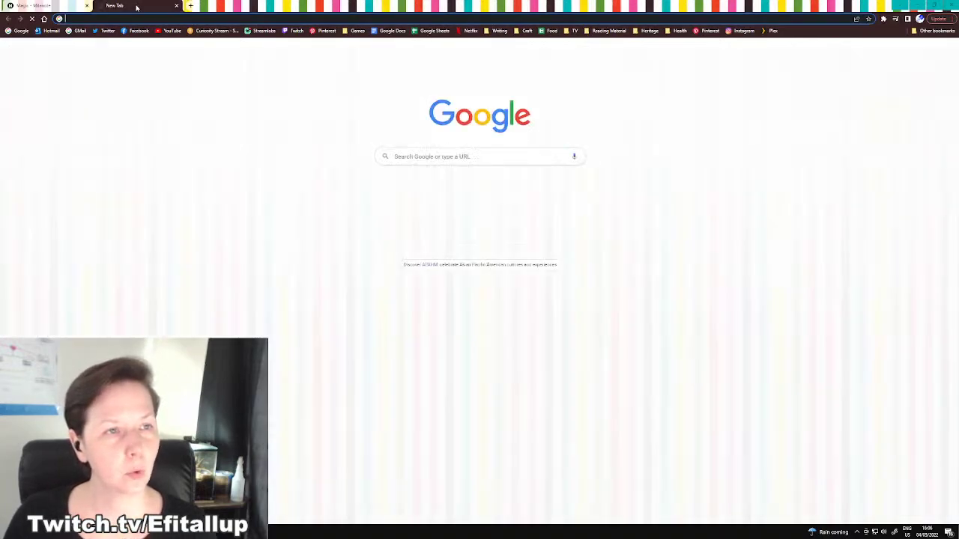
{"action": "middle_click", "coordinate": [137, 7]}
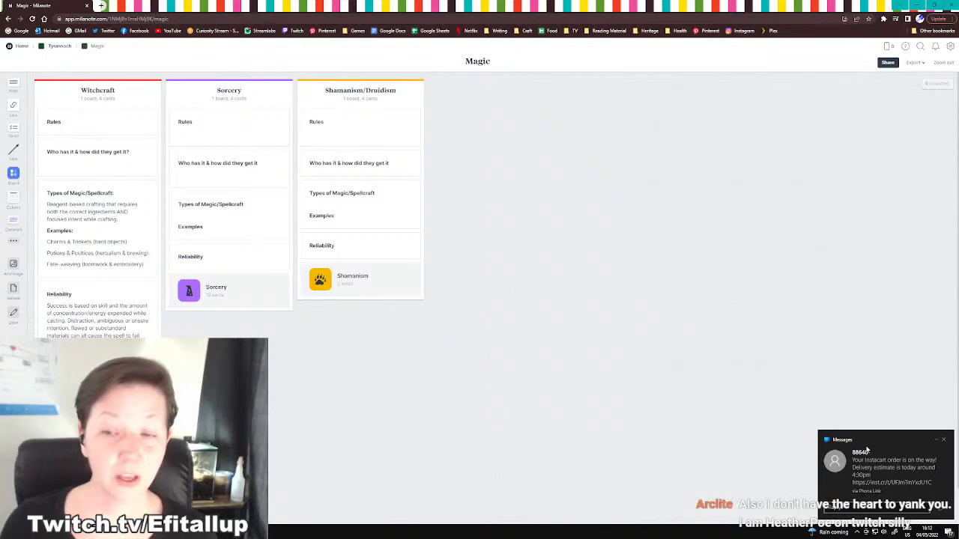
{"action": "left_click", "coordinate": [943, 440]}
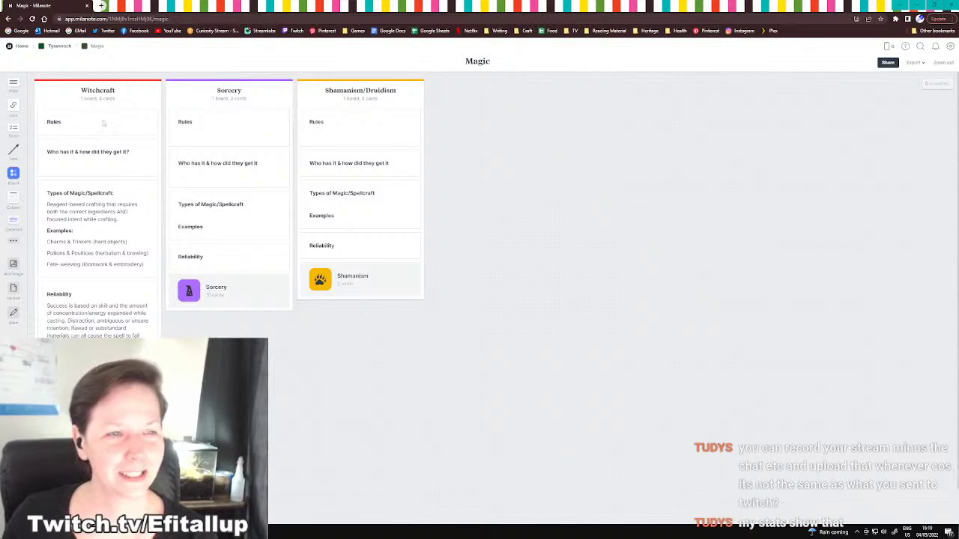
Start a numbered list under Rules in the Witchcraft column with the first rule "Must be passed down through blood."
{"action": "left_click", "coordinate": [77, 120]}
{"action": "key", "text": "Return"}
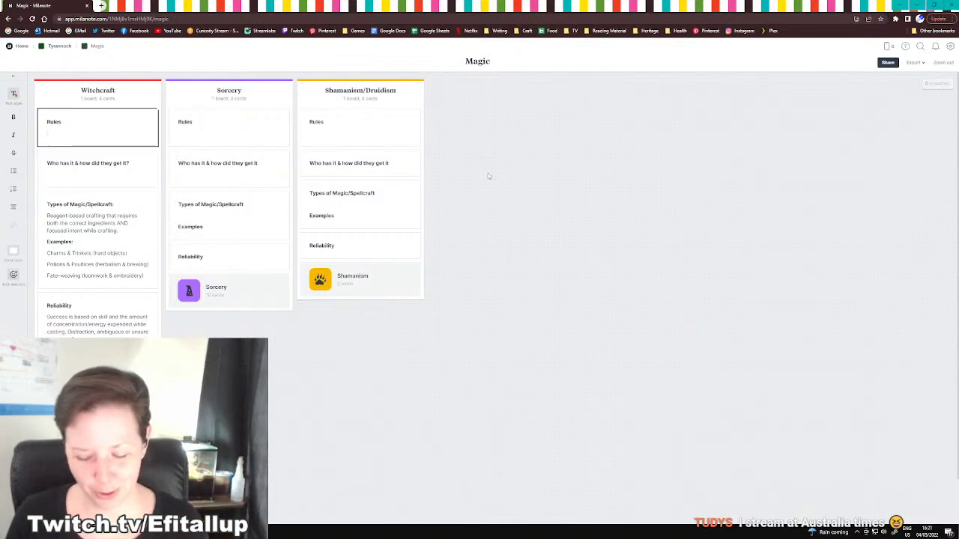
{"action": "type", "text": "1."}
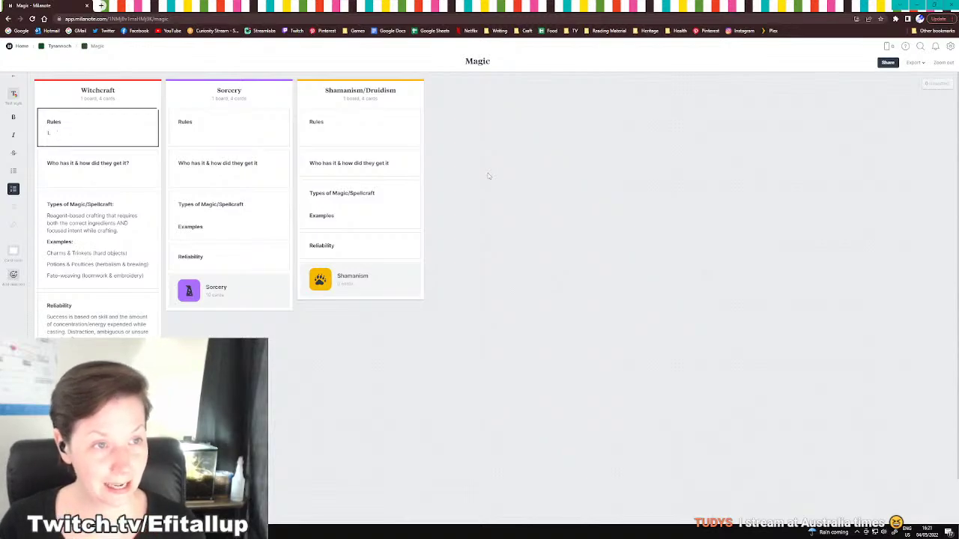
{"action": "type", "text": "Mu"}
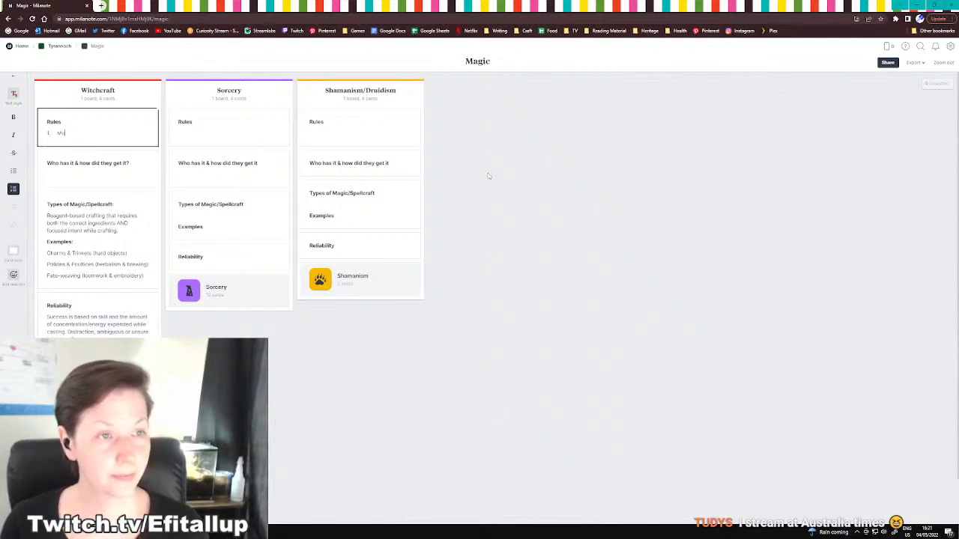
{"action": "type", "text": "st be passed do"}
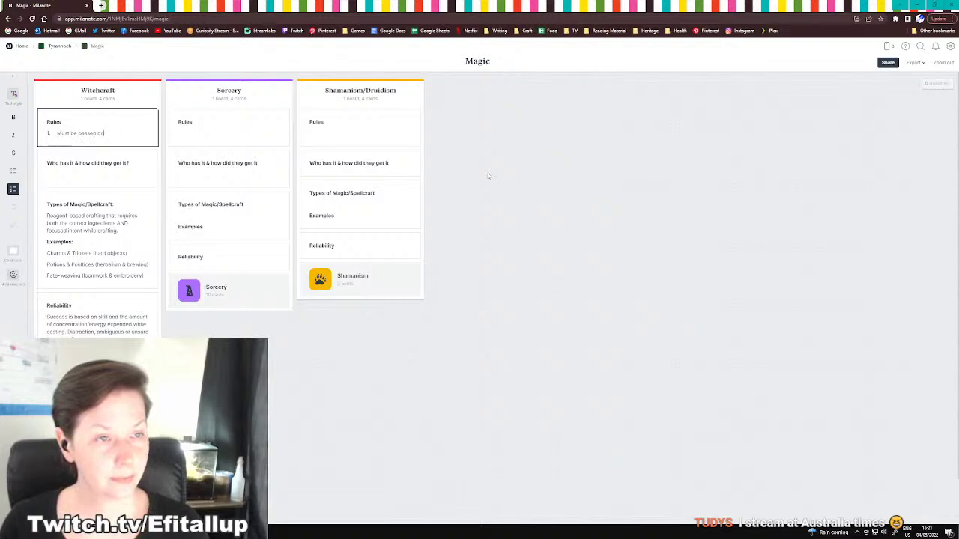
{"action": "type", "text": "wn throughly"}
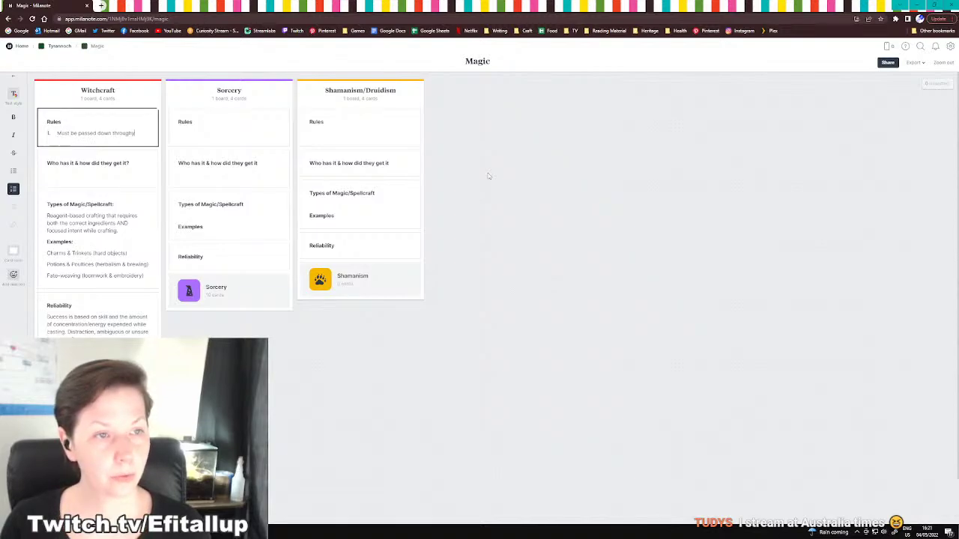
{"action": "key", "text": "BackSpace"}
{"action": "key", "text": "BackSpace"}
{"action": "type", "text": "bl"}
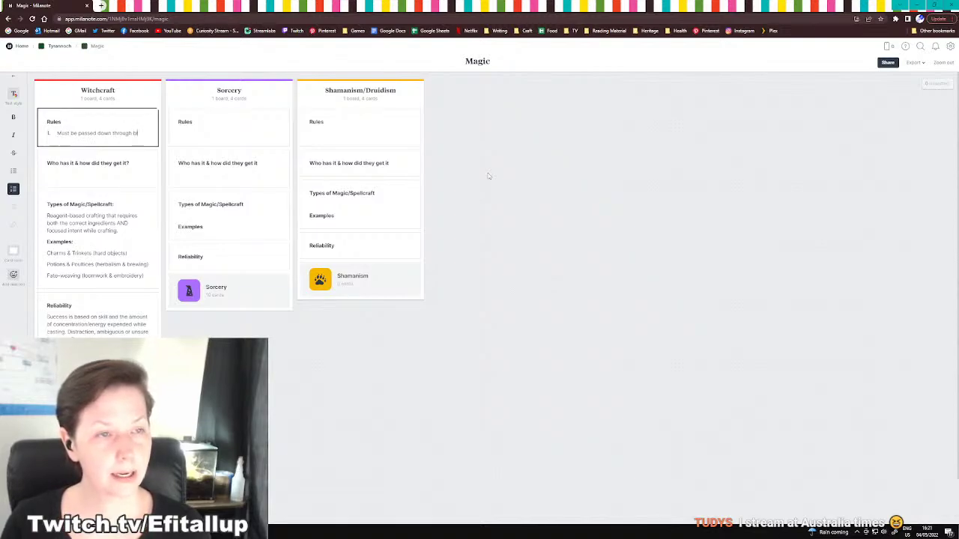
{"action": "type", "text": "ood."}
Append "Recessive trait." to the first Witchcraft rule and start a second list item
{"action": "key", "text": "Return"}
{"action": "type", "text": "R"}
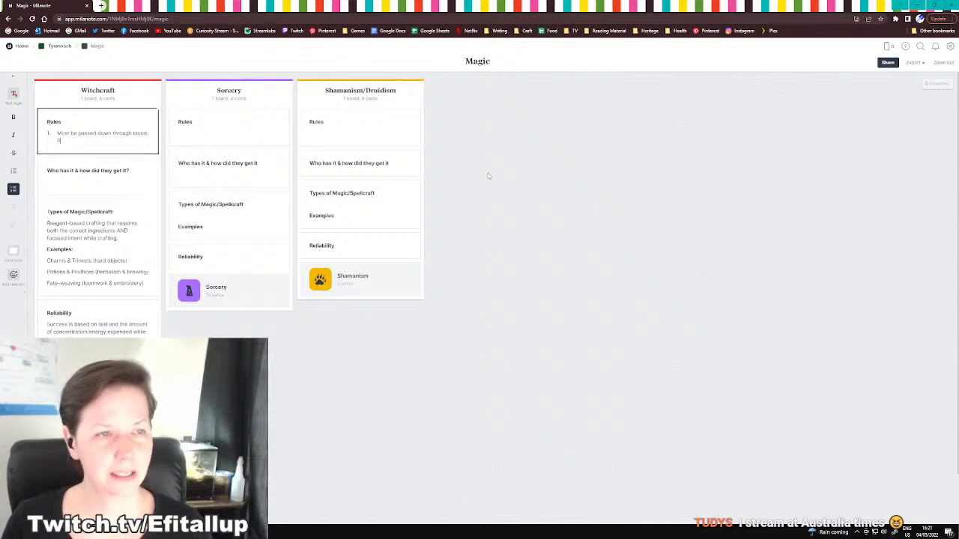
{"action": "type", "text": "ecessive tra"}
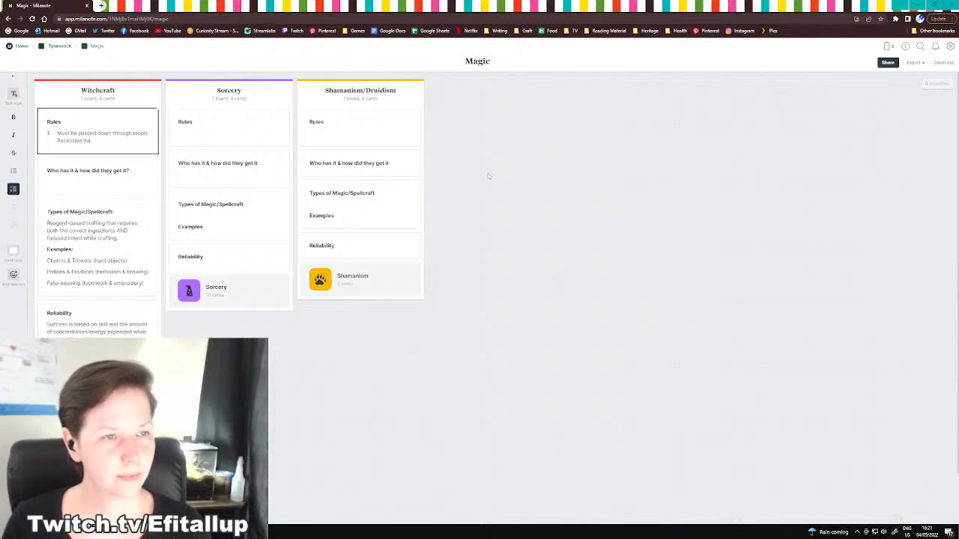
{"action": "type", "text": "it"}
{"action": "type", "text": "."}
{"action": "key", "text": "Return"}
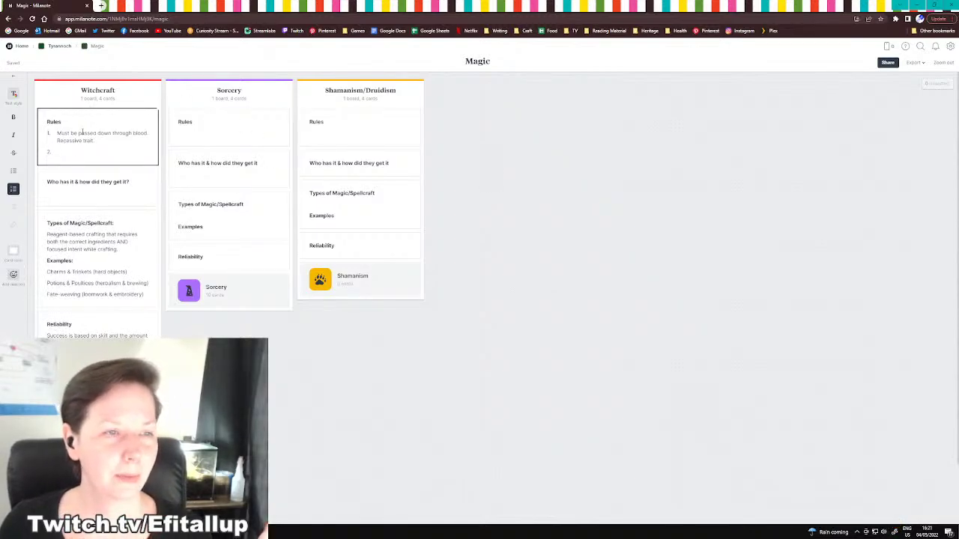
Replace "Recessive trait." in the first Witchcraft rule with "(firstborn female)" and remove the period after "blood"
{"action": "left_click_drag", "start_coordinate": [95, 141], "coordinate": [56, 140]}
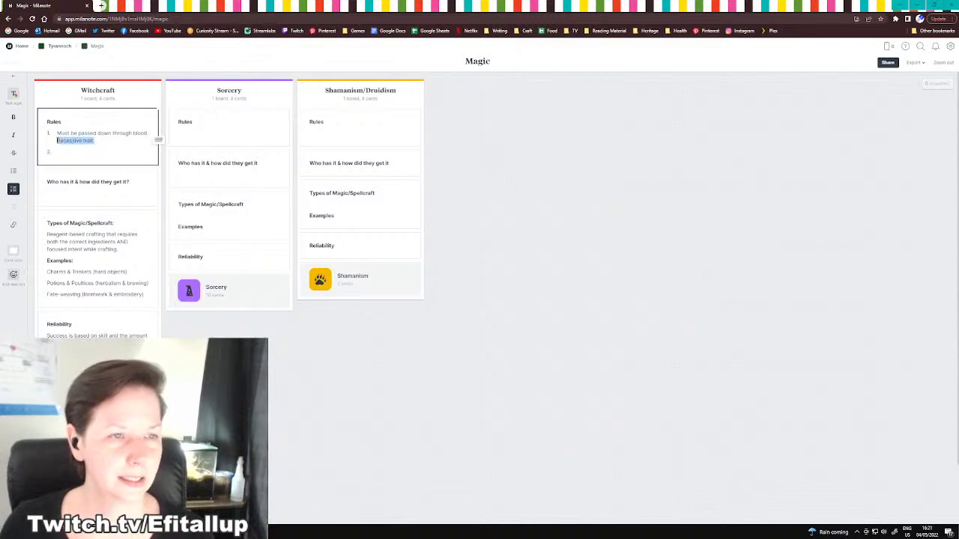
{"action": "key", "text": "BackSpace"}
{"action": "key", "text": "BackSpace"}
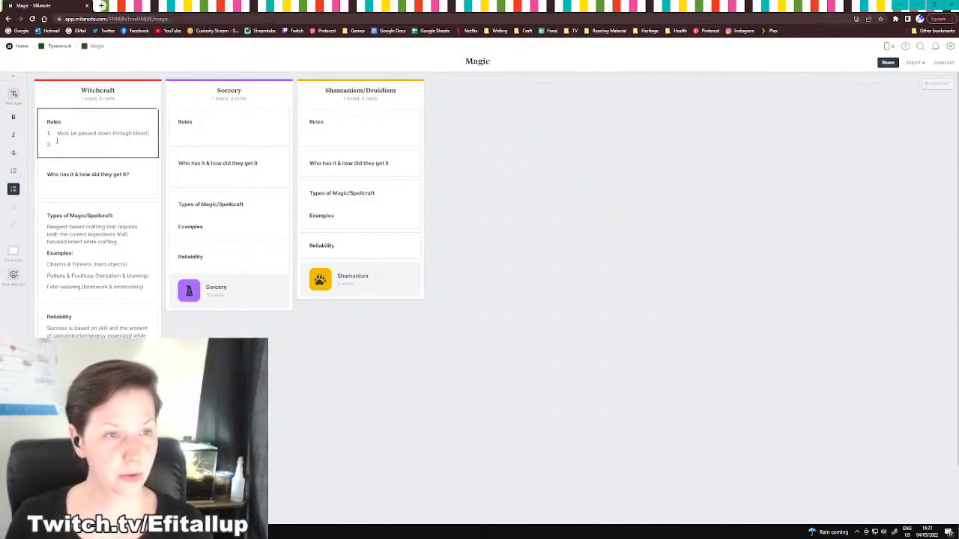
{"action": "type", "text": "Firstborn fe"}
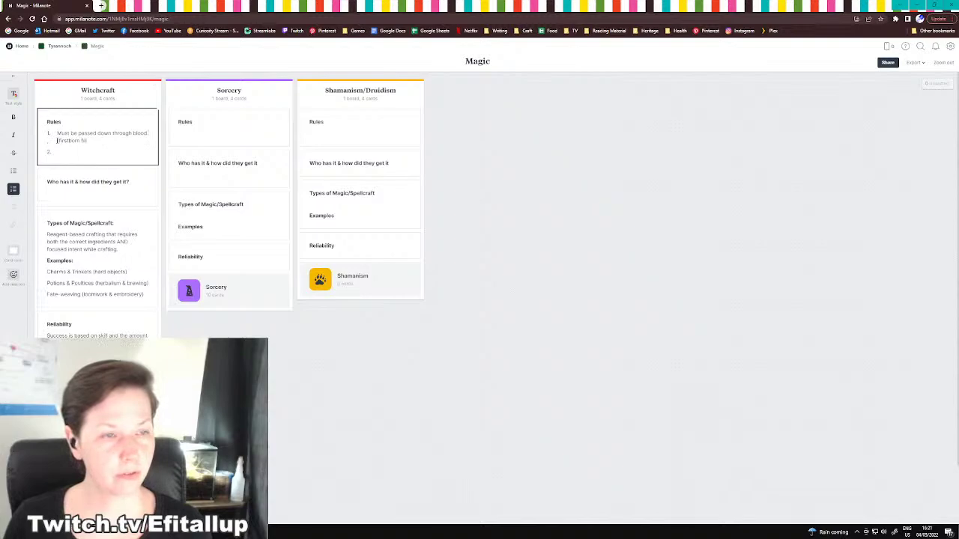
{"action": "type", "text": "male"}
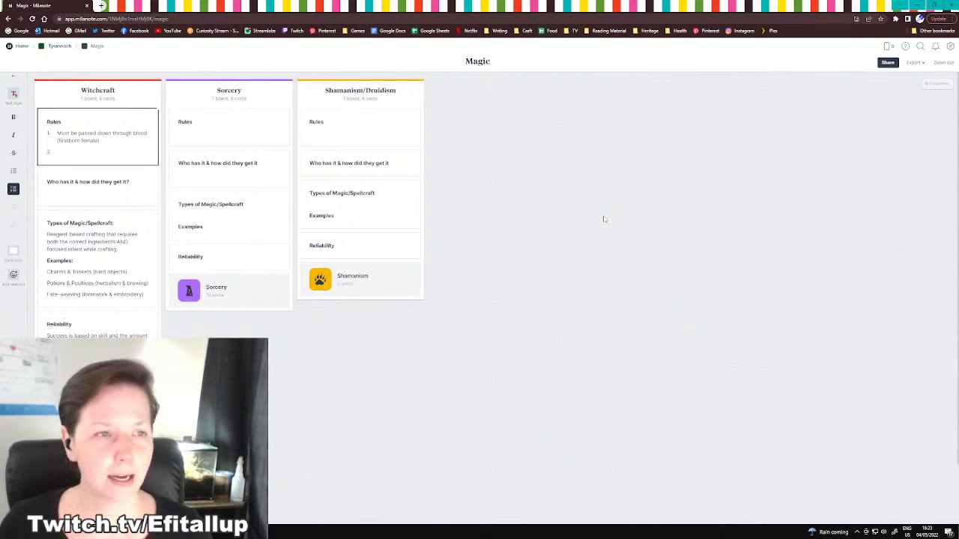
Write rule 2: "Magic doesn't always work. If your ingredients are flawed or your intentions are skewed, it may not work, or it may work in unexpected ways."
{"action": "type", "text": "Ma"}
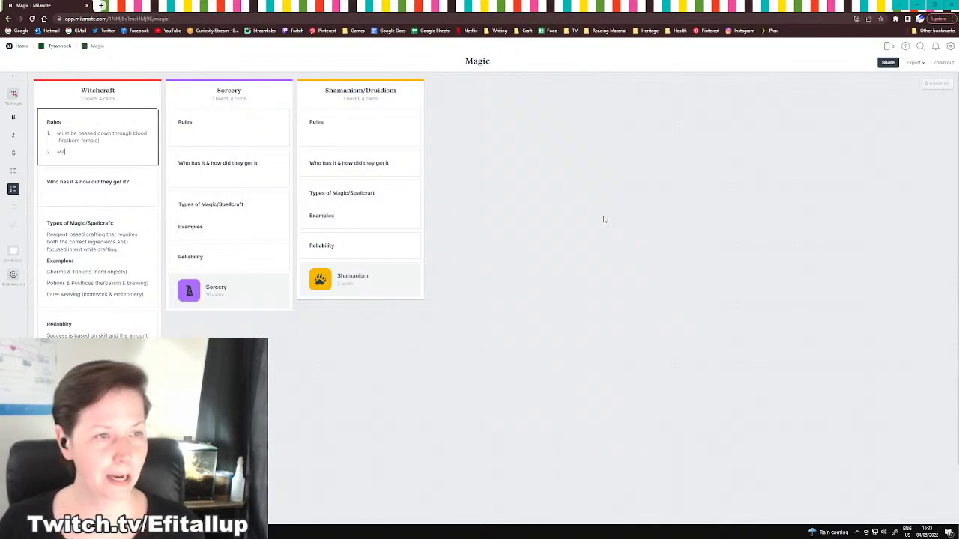
{"action": "type", "text": "gic doesn't always"}
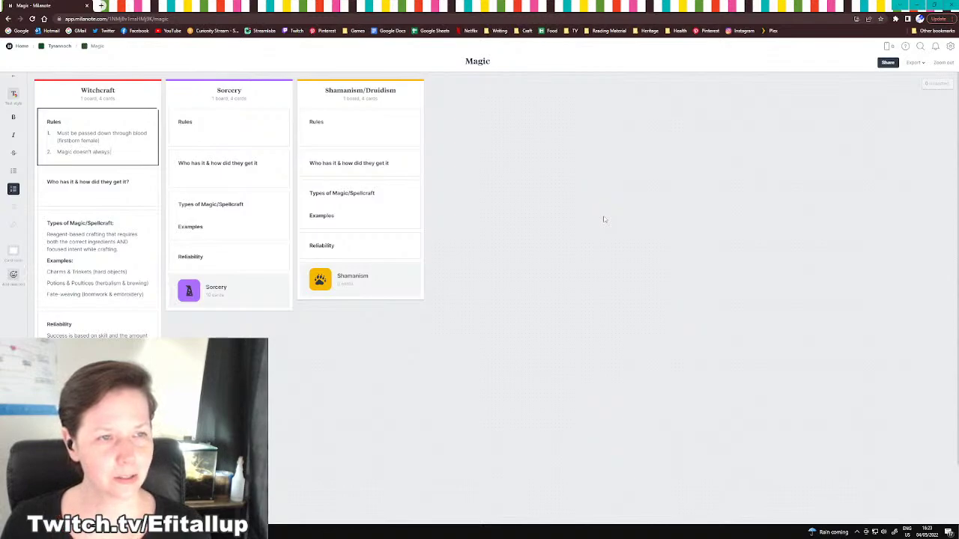
{"action": "type", "text": " work. If your ingred"}
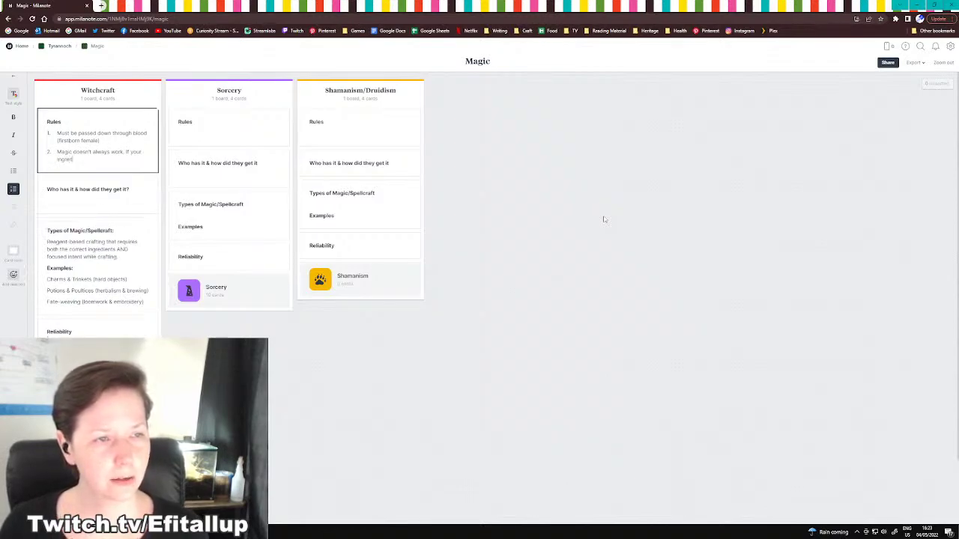
{"action": "type", "text": "ients are flawed o"}
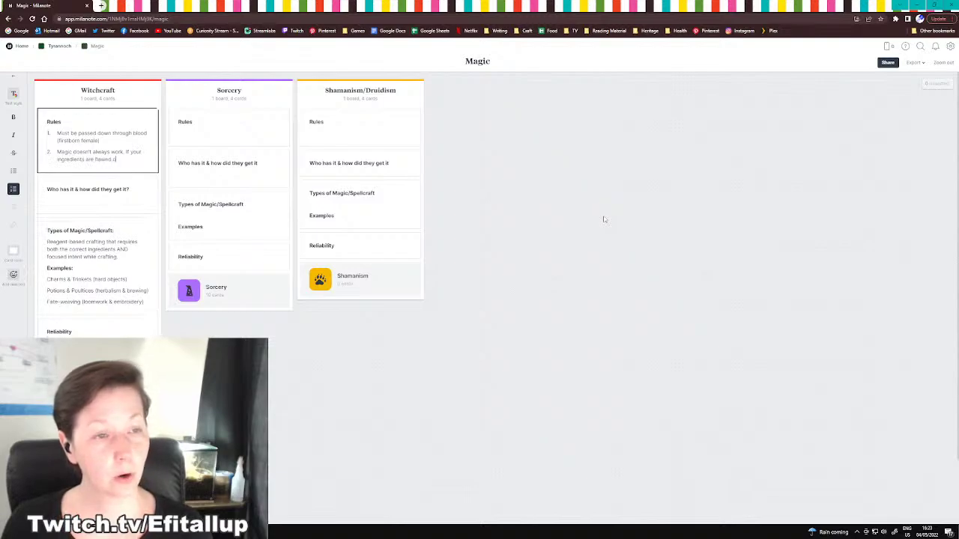
{"action": "type", "text": "r your intentions are"}
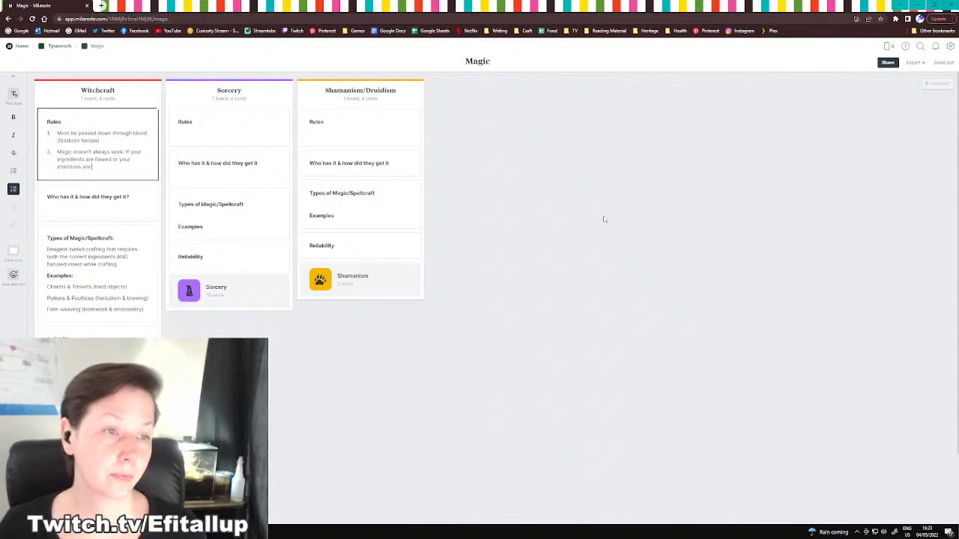
{"action": "type", "text": " skewed"}
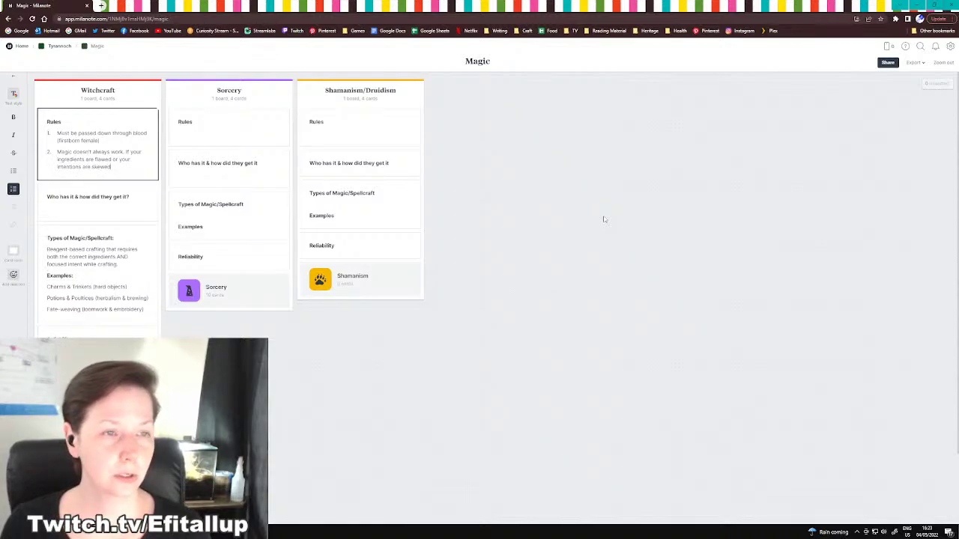
{"action": "type", "text": ", it may"}
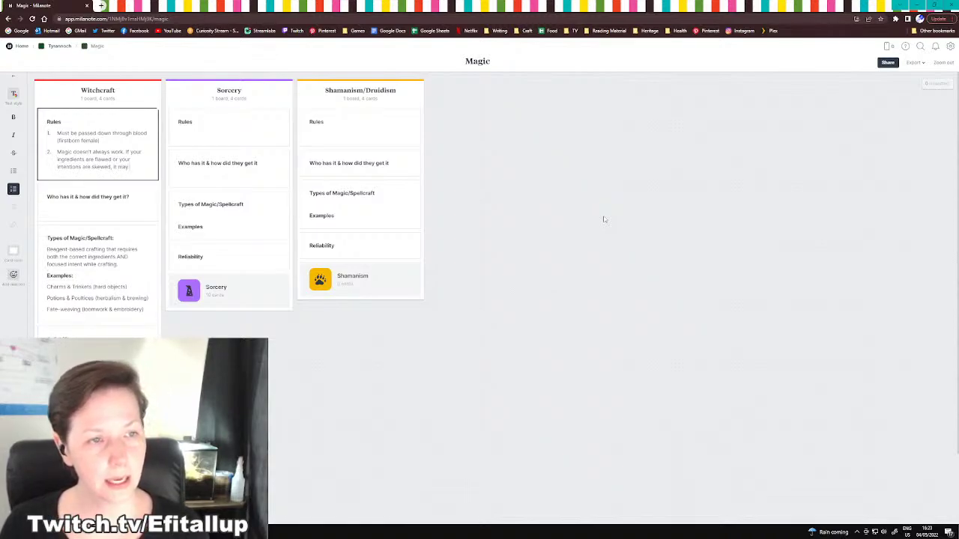
{"action": "type", "text": " not work, or"}
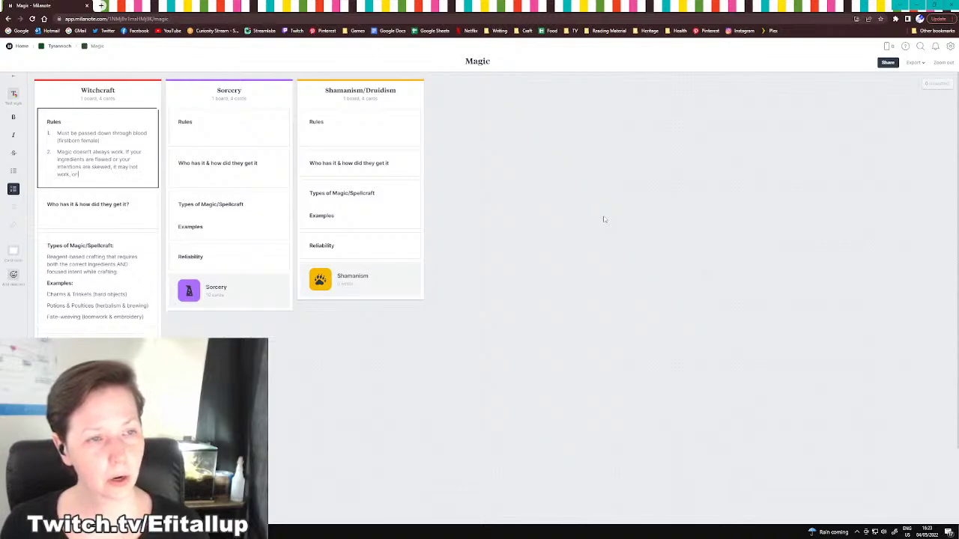
{"action": "type", "text": " it may work in"}
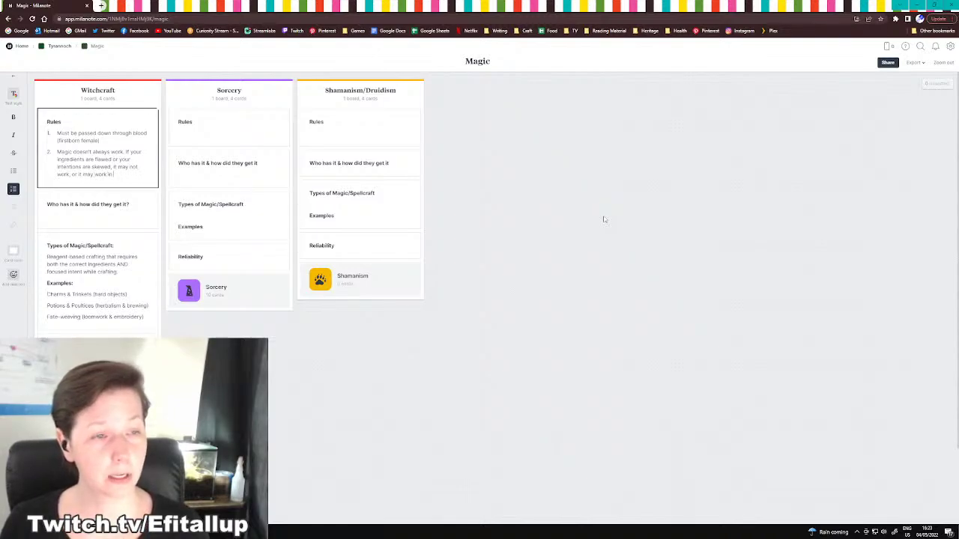
{"action": "type", "text": " unexpected"}
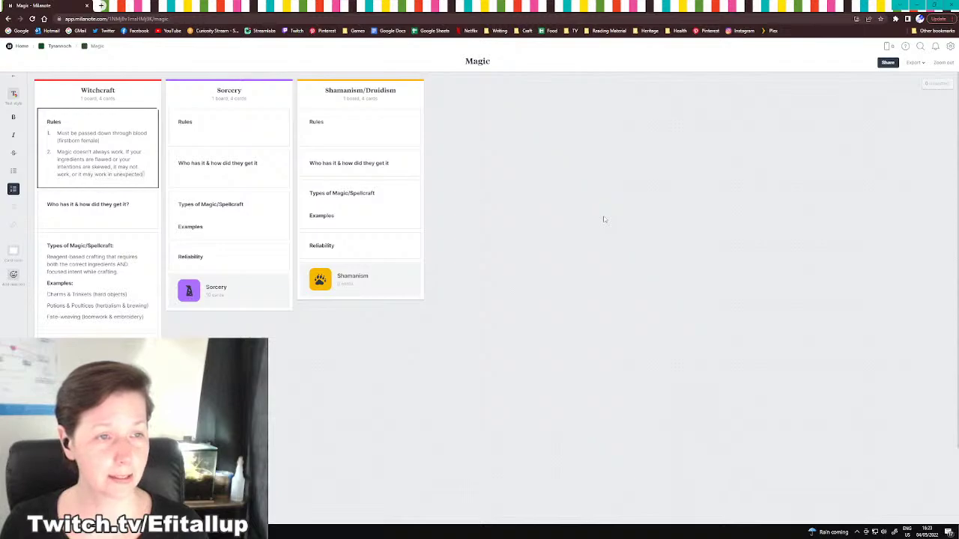
{"action": "type", "text": " ways."}
{"action": "key", "text": "Return"}
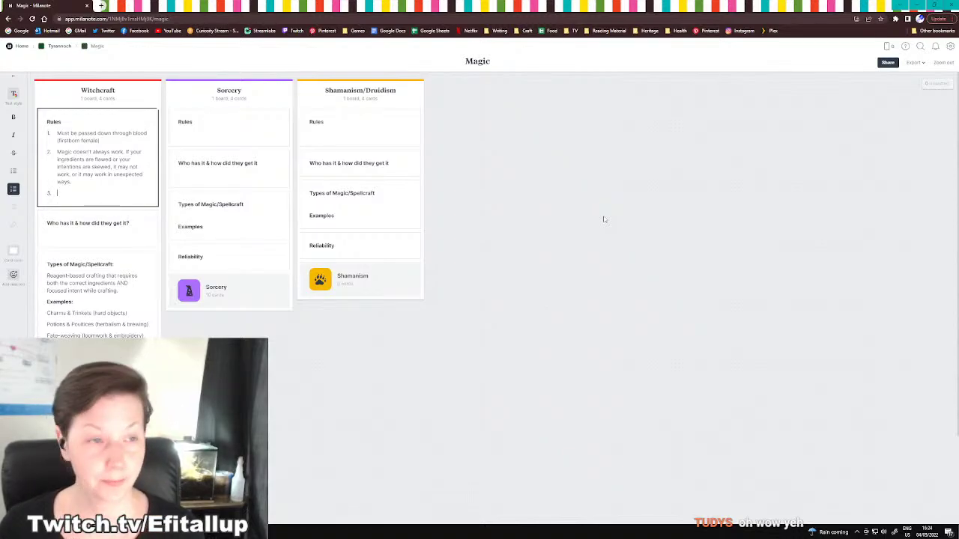
Write Witchcraft rule 3: "Everything you can do with Witchcraft can be undone, either by magical means or mundane."
{"action": "type", "text": "Everything you c"}
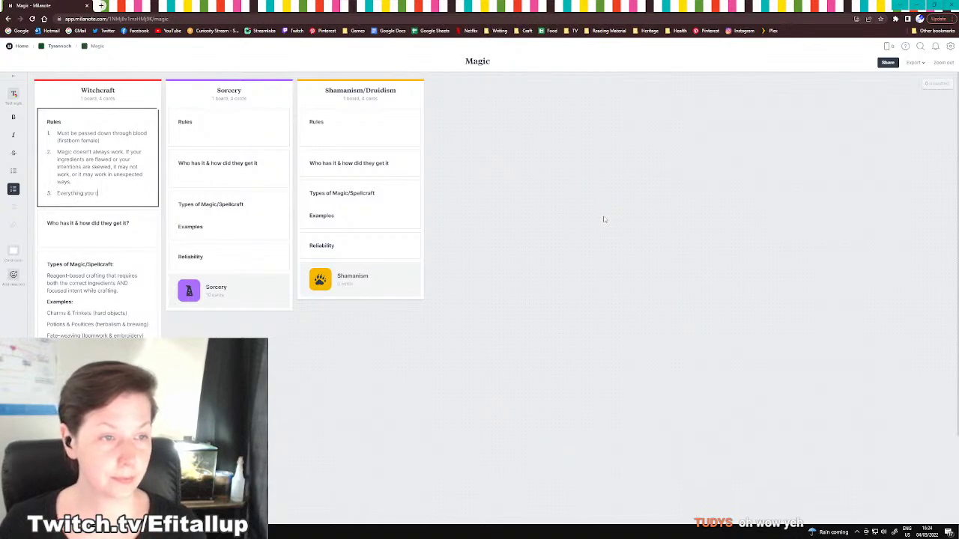
{"action": "type", "text": "an do with Witch"}
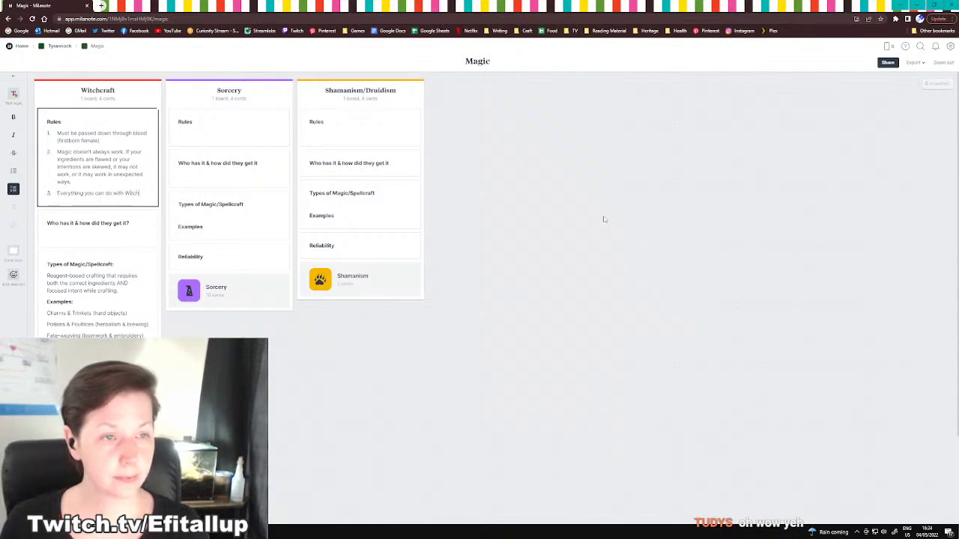
{"action": "type", "text": "craft ican be"}
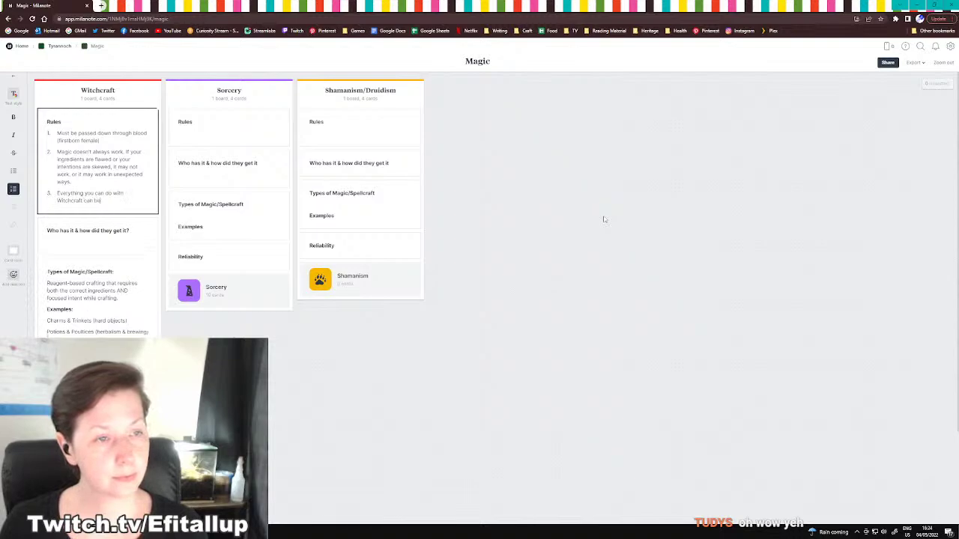
{"action": "type", "text": " urdon"}
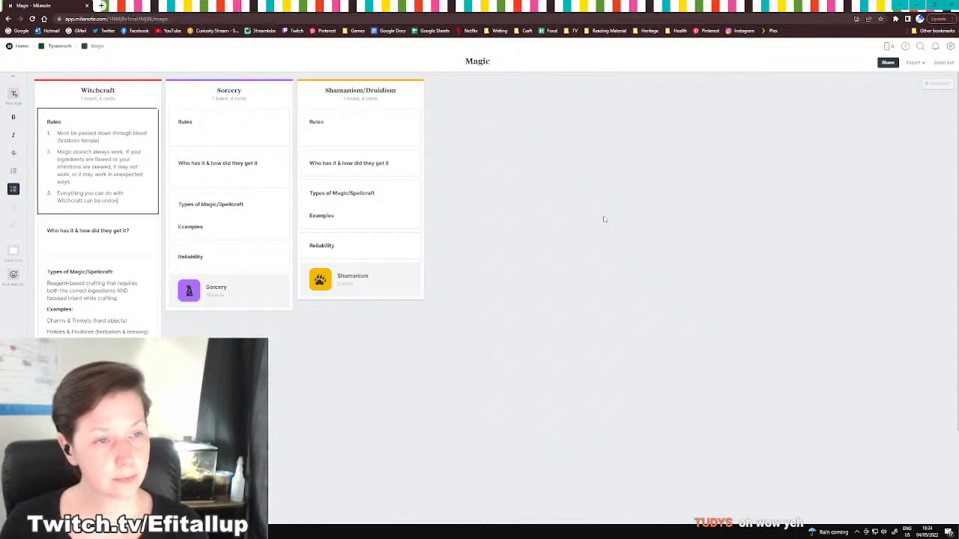
{"action": "type", "text": "e, either by magic"}
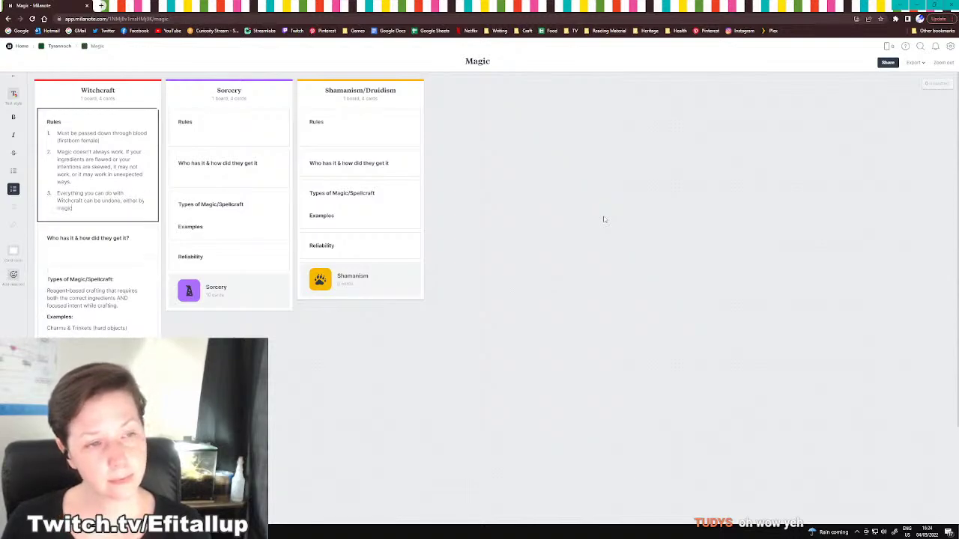
{"action": "type", "text": "al means i"}
{"action": "type", "text": "r"}
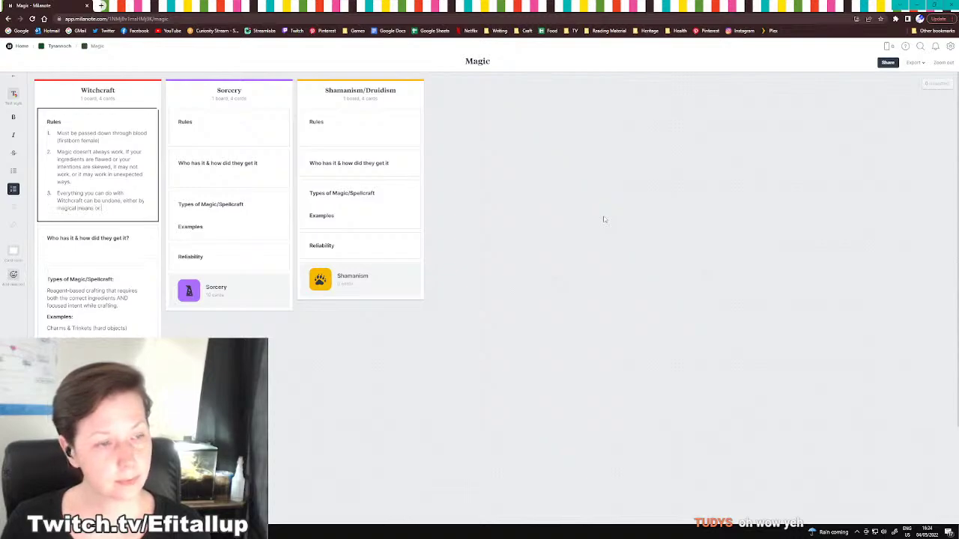
{"action": "type", "text": " mundane."}
{"action": "key", "text": "Return"}
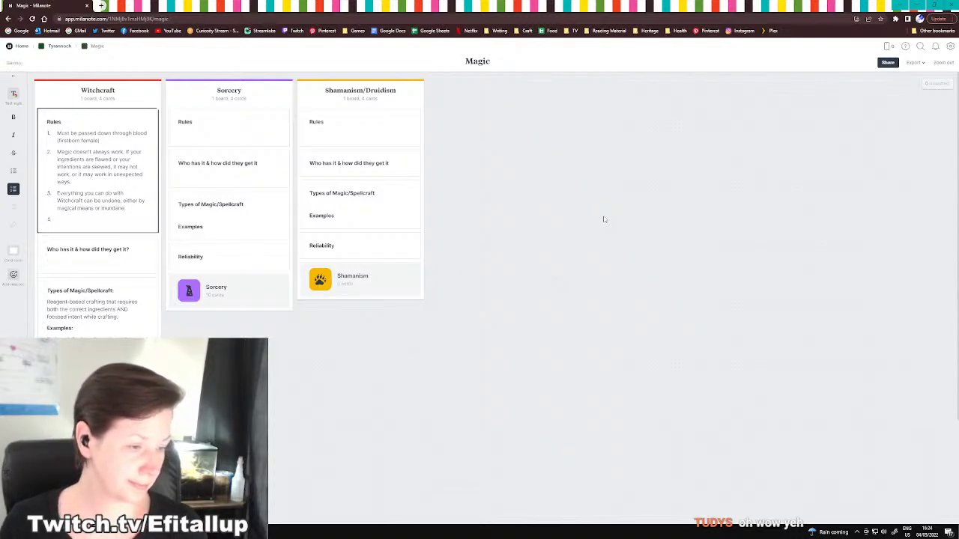
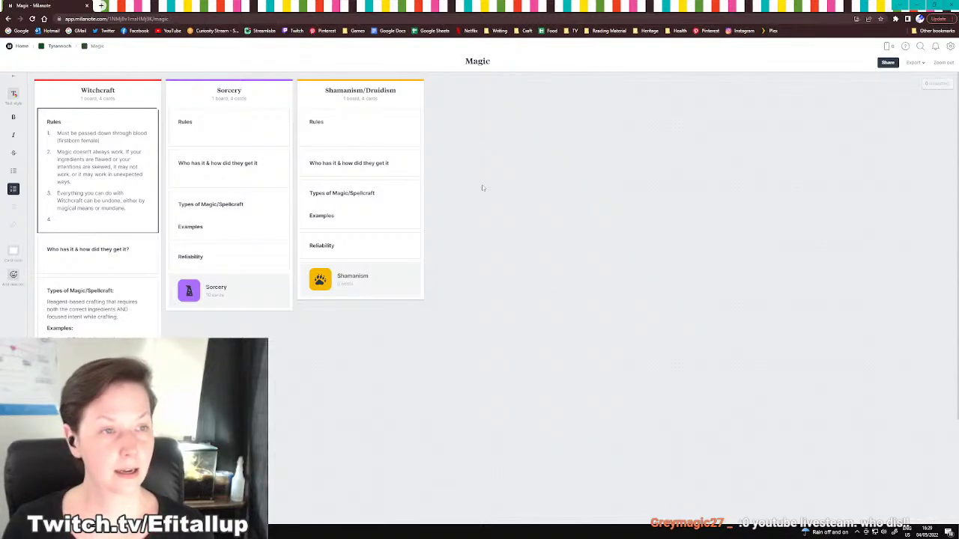
{"action": "key", "text": "BackSpace"}
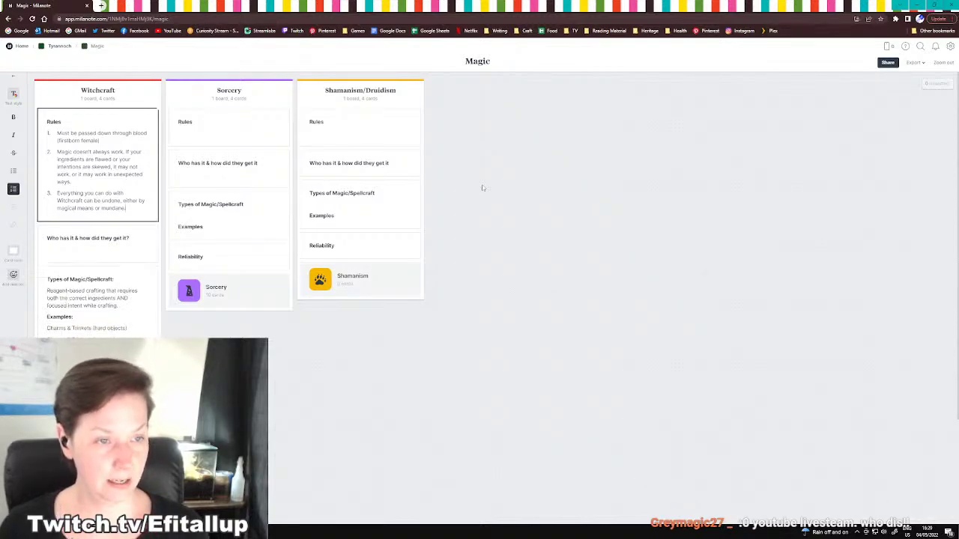
{"action": "key", "text": "BackSpace"}
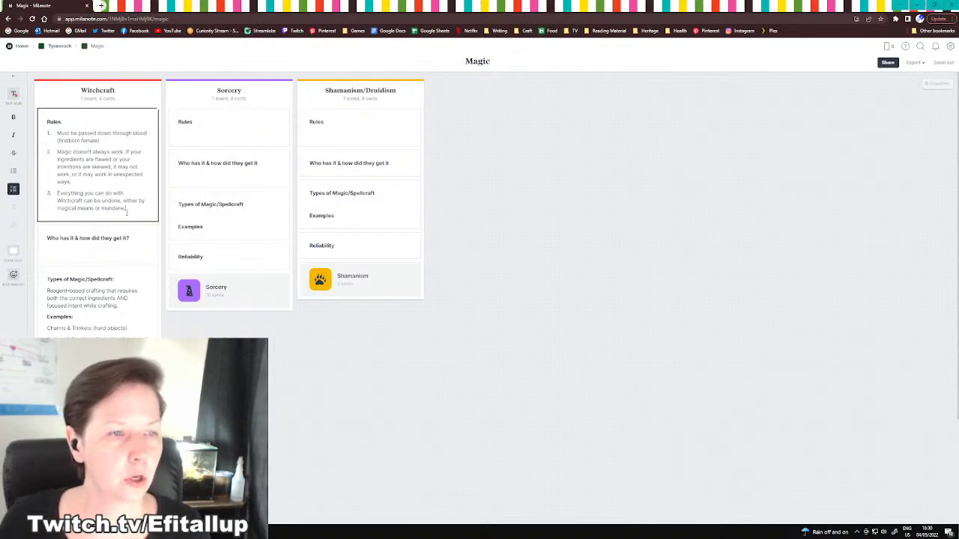
Fill in the Witchcraft "Who has it & how did they get it?" card with "First-born daughters." and, on a new line, "Rare exception: son (twins)"
{"action": "left_click", "coordinate": [55, 255]}
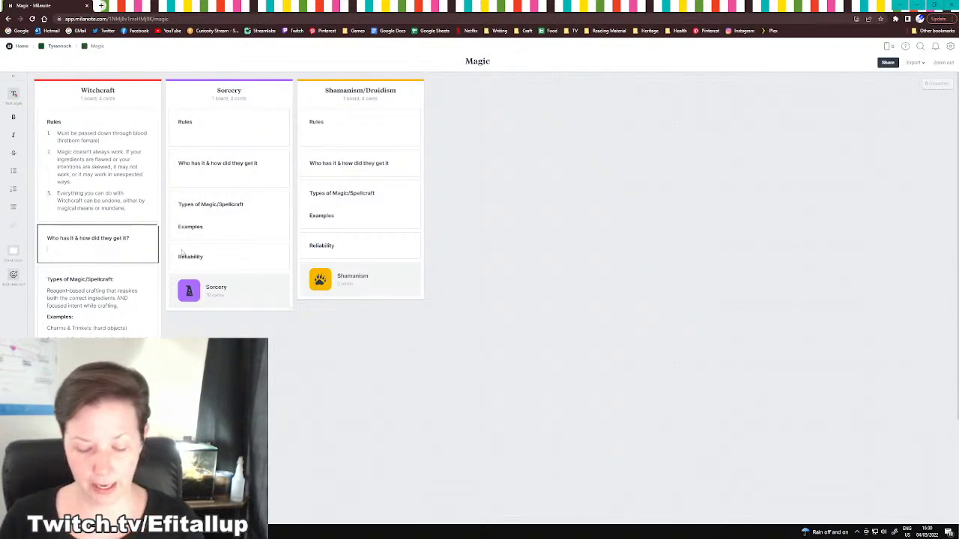
{"action": "type", "text": "First born d"}
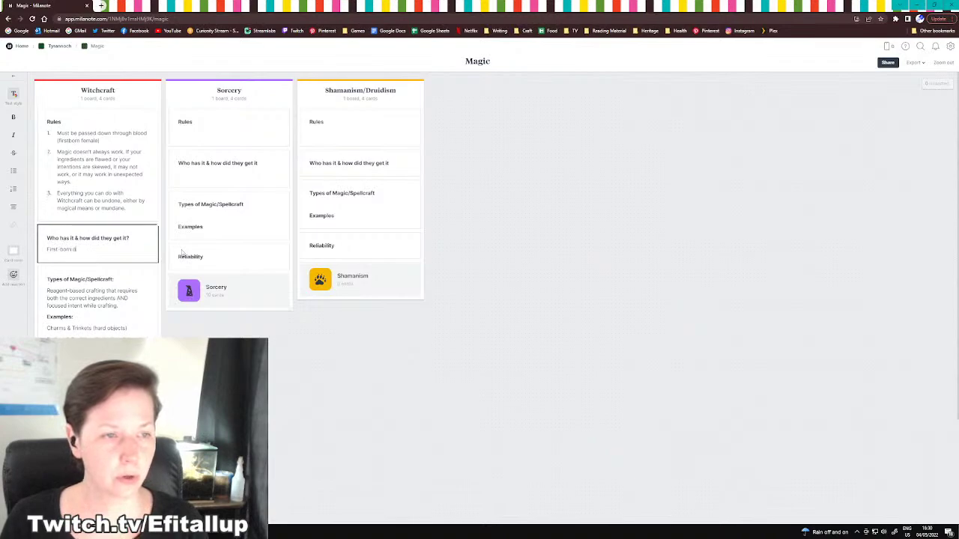
{"action": "type", "text": "aughters."}
{"action": "key", "text": "Return"}
{"action": "type", "text": "Ra"}
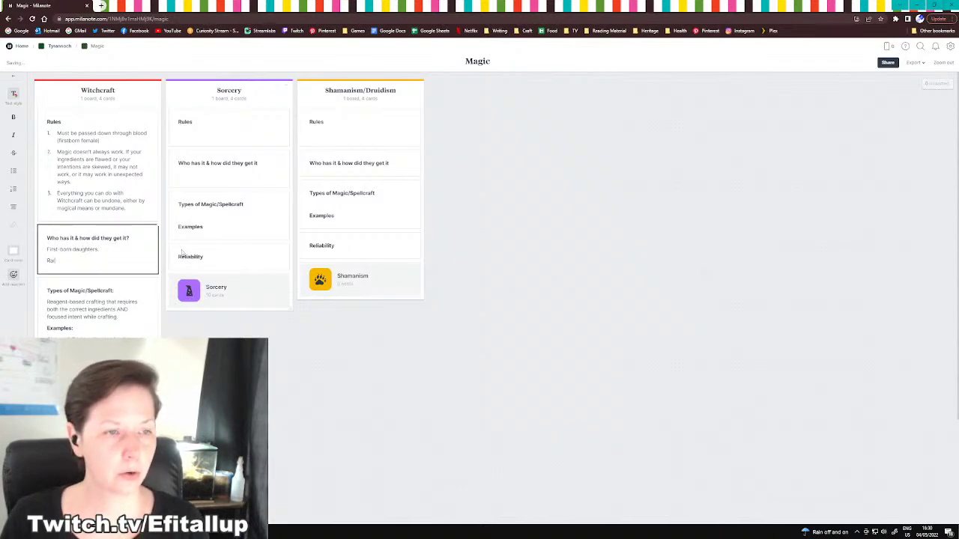
{"action": "type", "text": "re exception"}
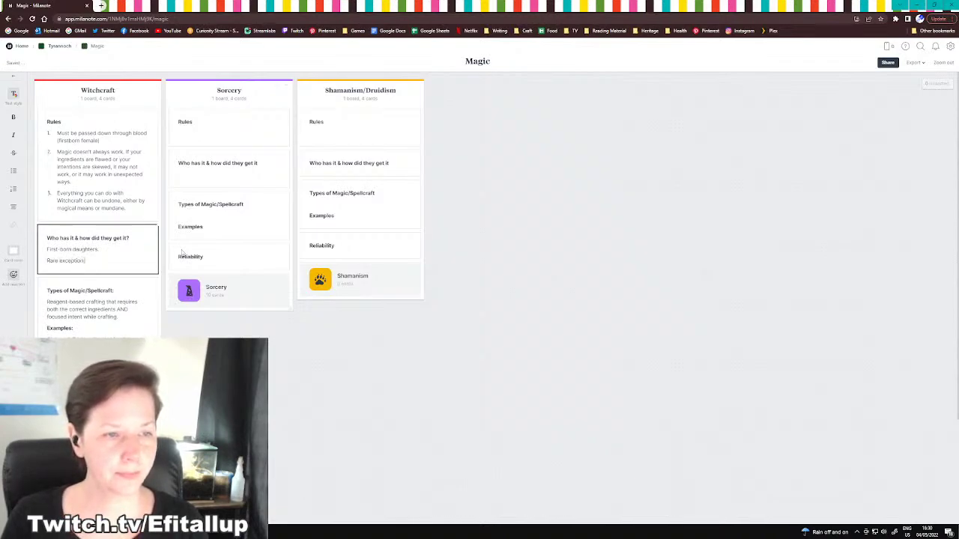
{"action": "type", "text": ": so"}
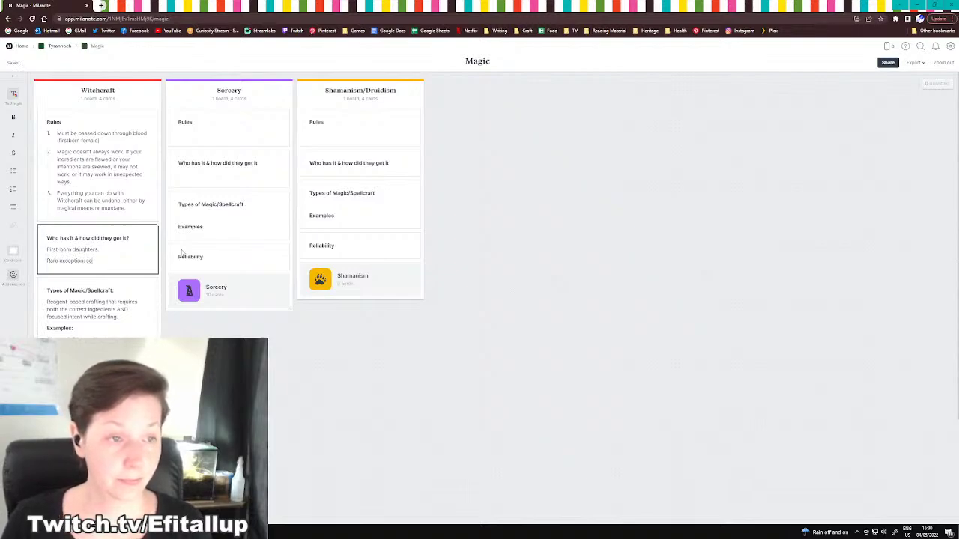
{"action": "type", "text": "m (twins"}
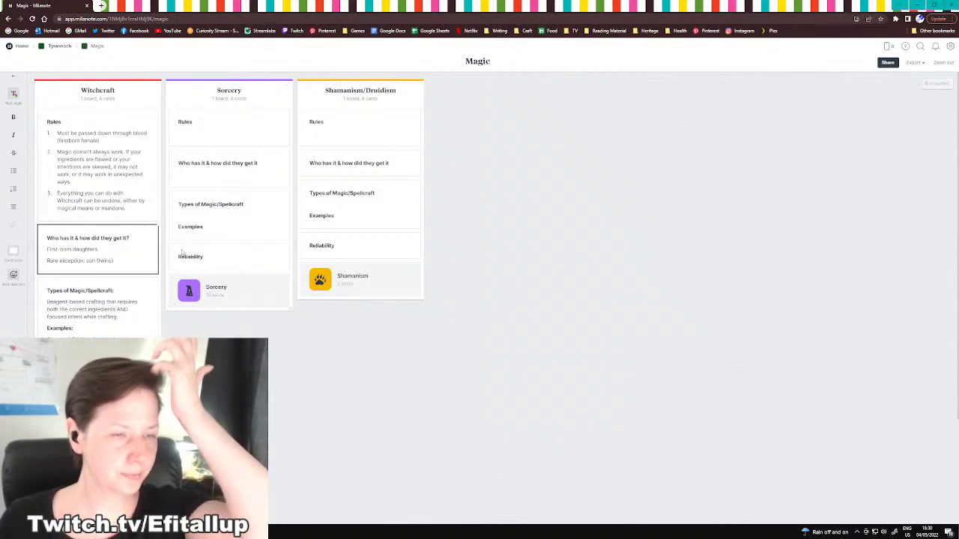
{"action": "scroll", "coordinate": [520, 207], "scroll_direction": "down", "scroll_amount": 3}
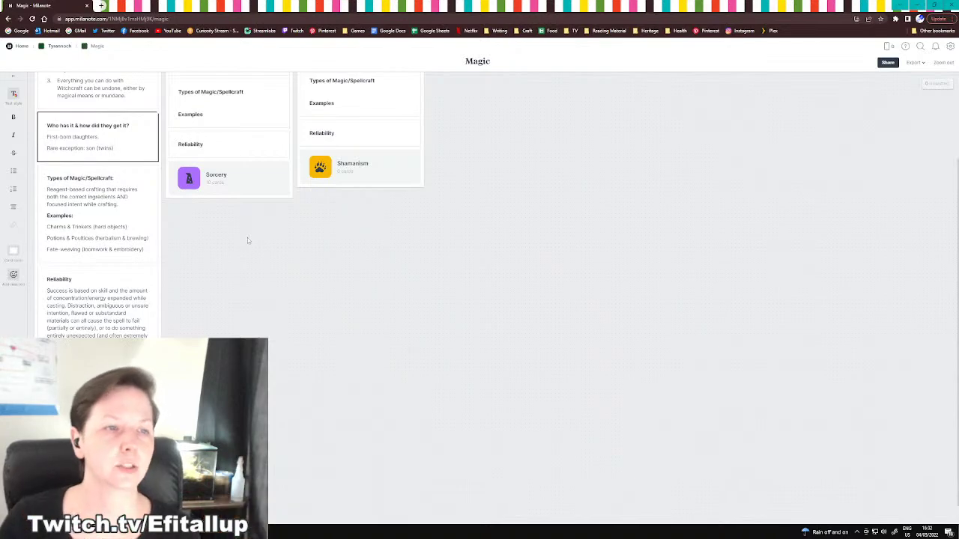
{"action": "scroll", "coordinate": [395, 342], "scroll_direction": "up", "scroll_amount": 1}
{"action": "scroll", "coordinate": [395, 342], "scroll_direction": "up", "scroll_amount": 2}
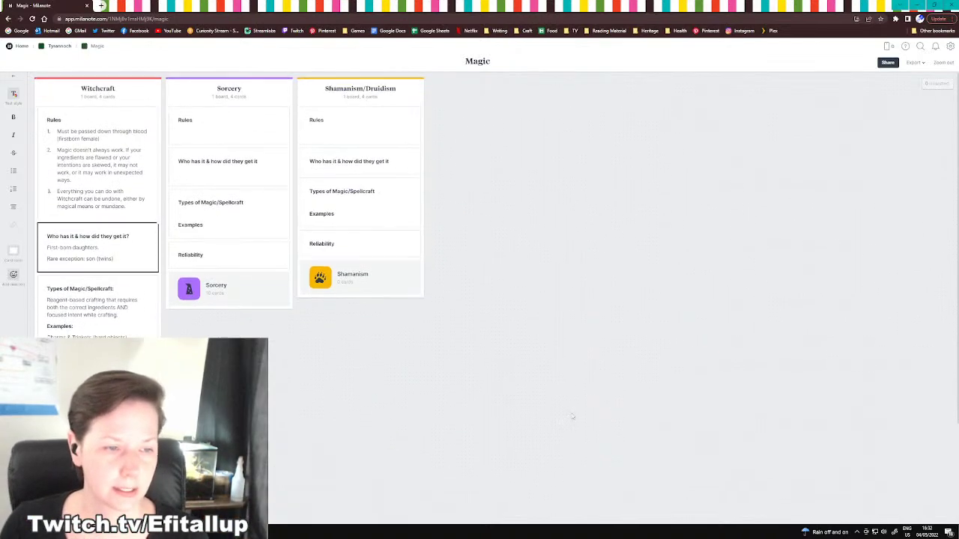
{"action": "left_click", "coordinate": [579, 268]}
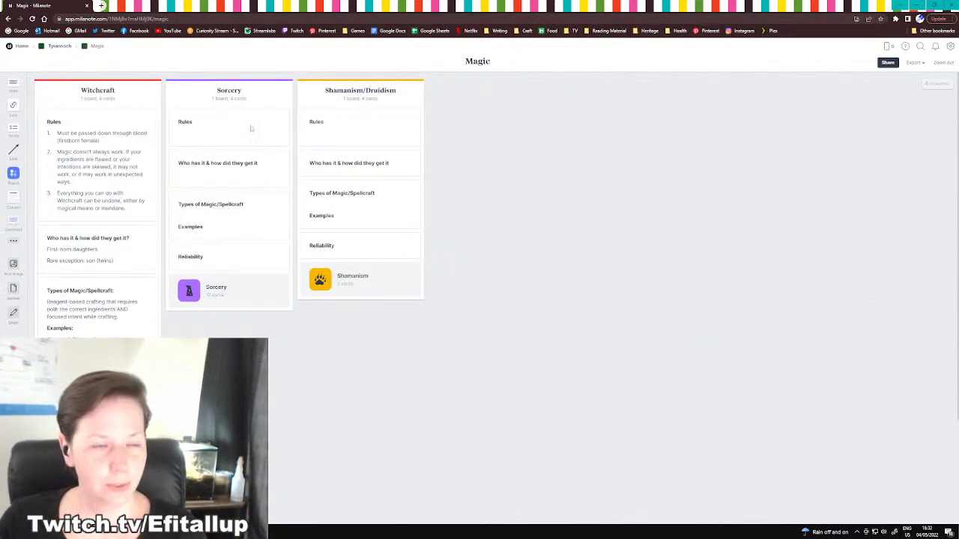
Start a numbered list under Sorcery Rules with "Power comes from a powerful entity that has allowed you access to a small portion of their magic"
{"action": "left_click", "coordinate": [181, 134]}
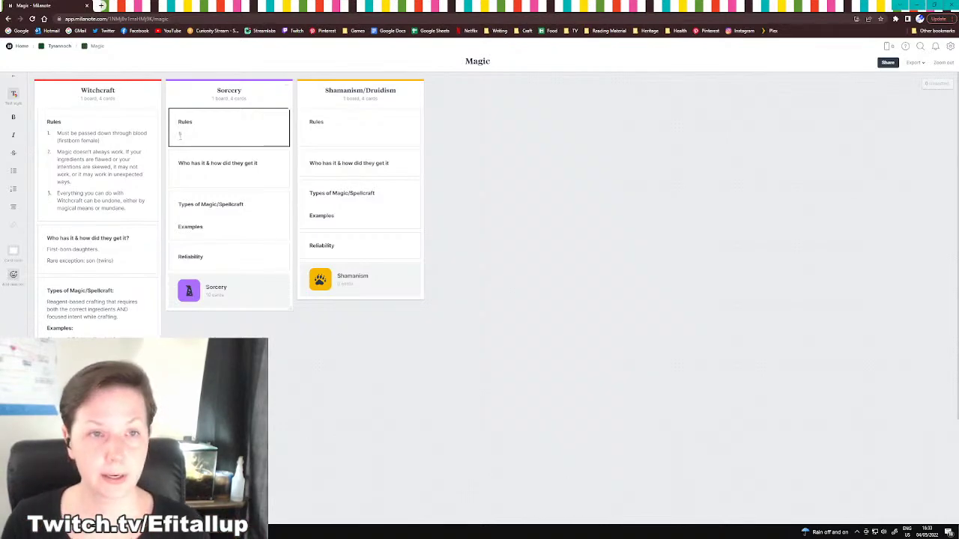
{"action": "type", "text": "1. Power comes from"}
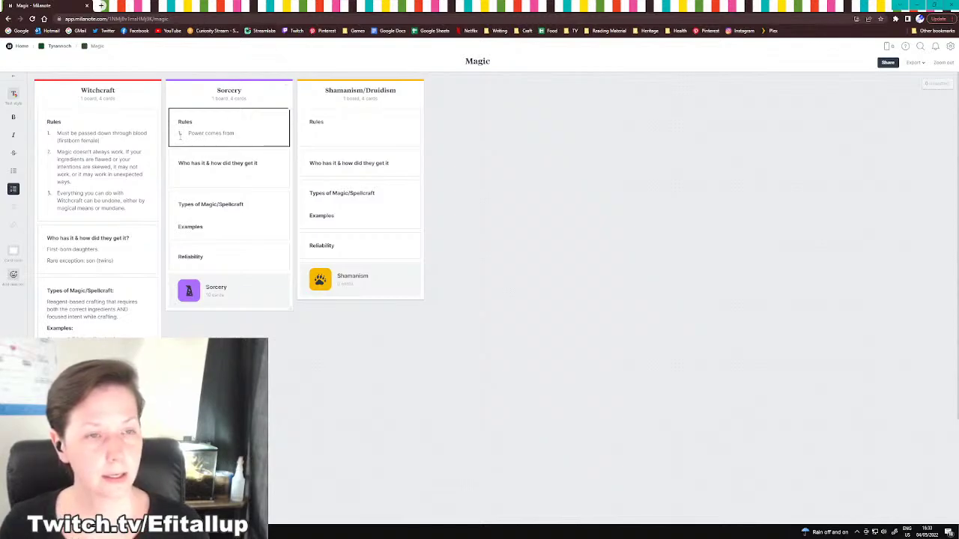
{"action": "type", "text": " a third"}
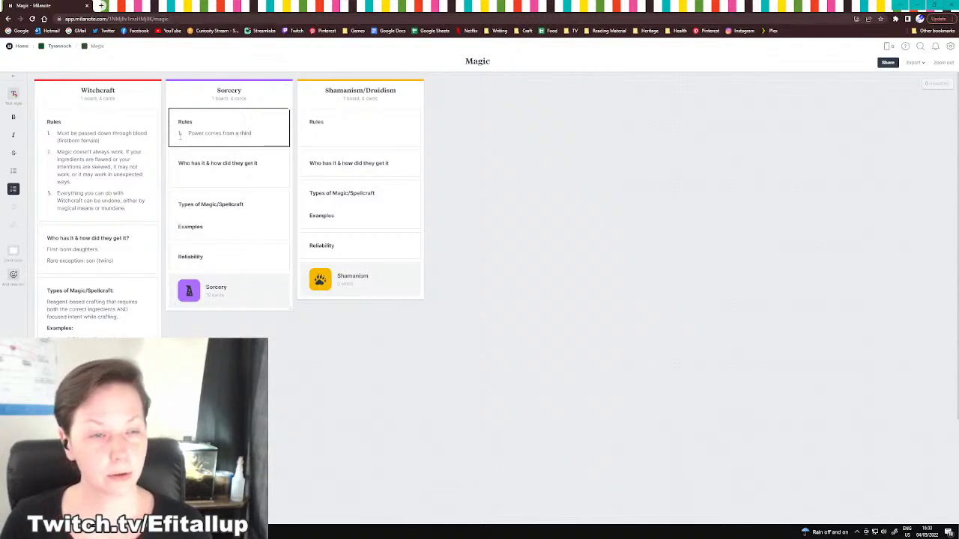
{"action": "key", "text": "BackSpace"}
{"action": "key", "text": "BackSpace"}
{"action": "key", "text": "BackSpace"}
{"action": "key", "text": "BackSpace"}
{"action": "key", "text": "BackSpace"}
{"action": "type", "text": "powe"}
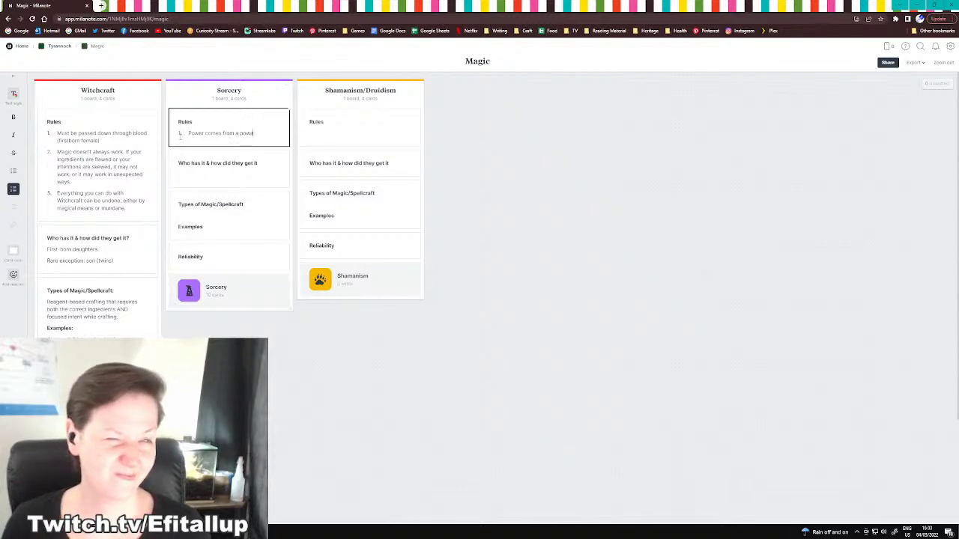
{"action": "type", "text": "rful entity that h"}
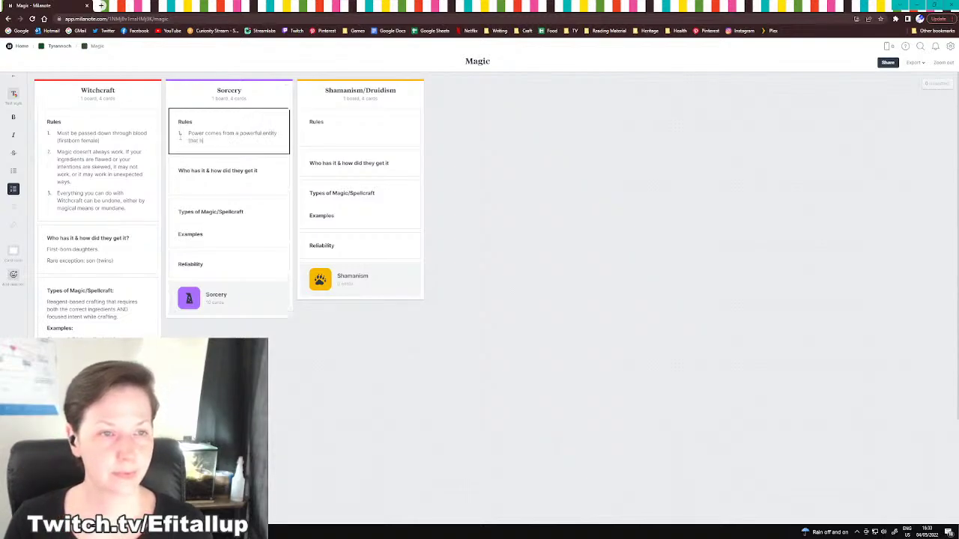
{"action": "type", "text": "as allowed you a"}
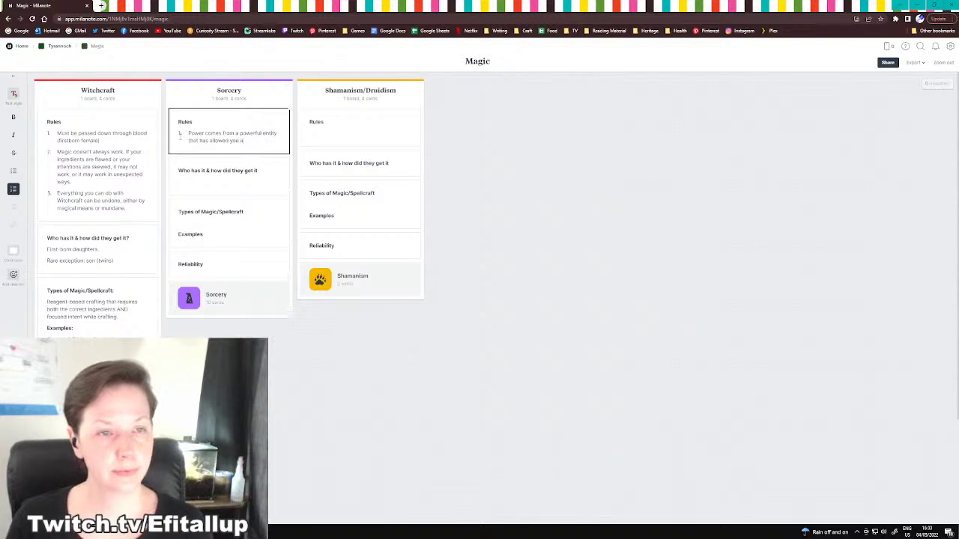
{"action": "type", "text": "ccess to"}
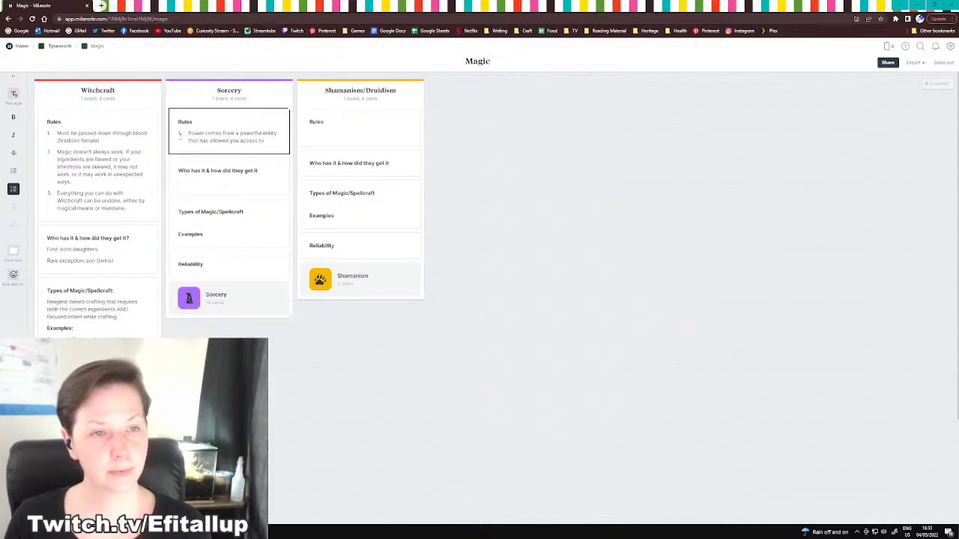
{"action": "type", "text": " a small sol"}
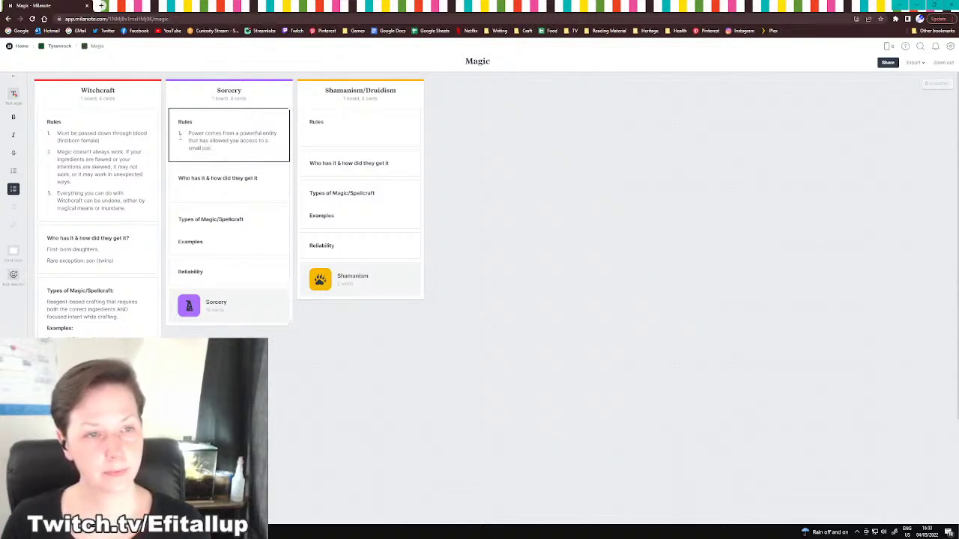
{"action": "key", "text": "BackSpace"}
{"action": "key", "text": "BackSpace"}
{"action": "key", "text": "BackSpace"}
{"action": "type", "text": "portion of their magic"}
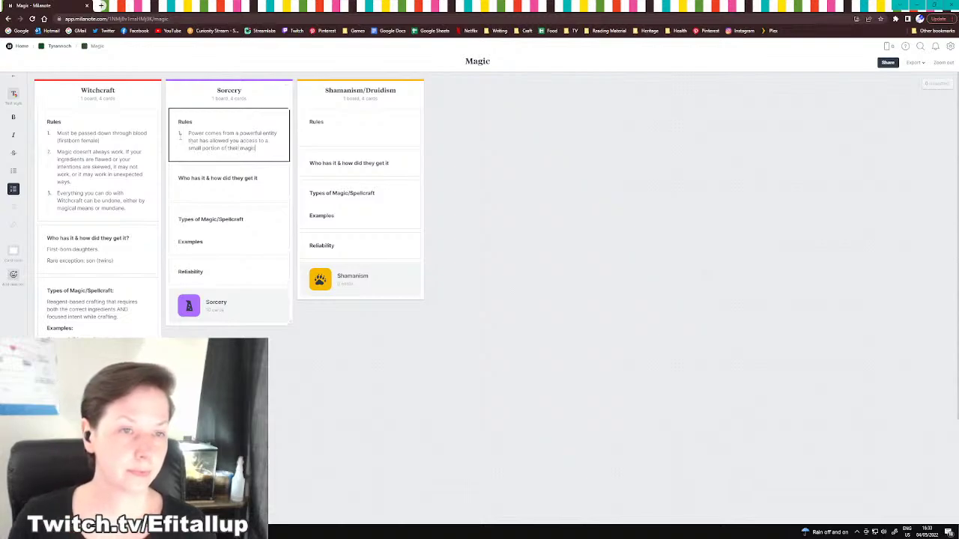
Add Sorcery rule 2: "Removing access to the entity (generally through removal of an object used to commune with that entity) removes their access to the magic"
{"action": "key", "text": "Return"}
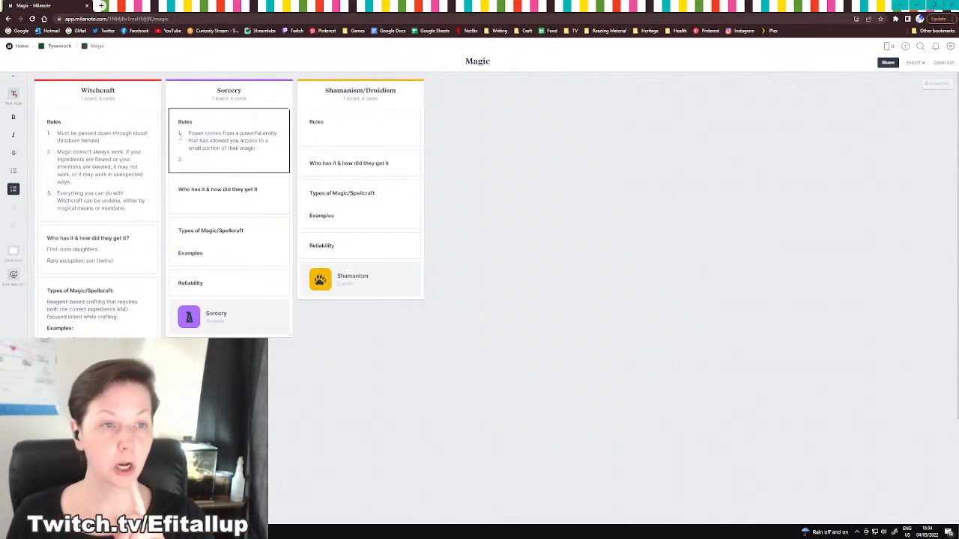
{"action": "type", "text": "Remo"}
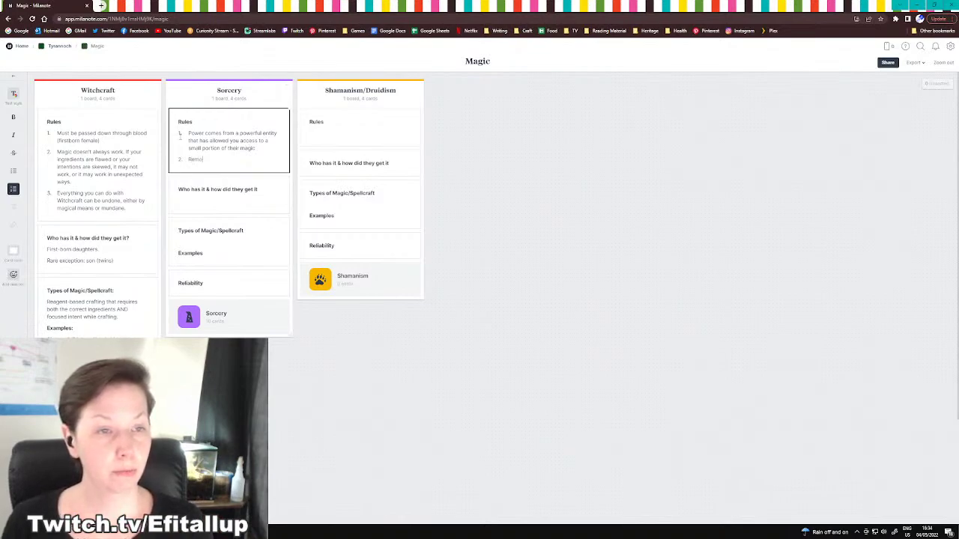
{"action": "type", "text": "ving access to th"}
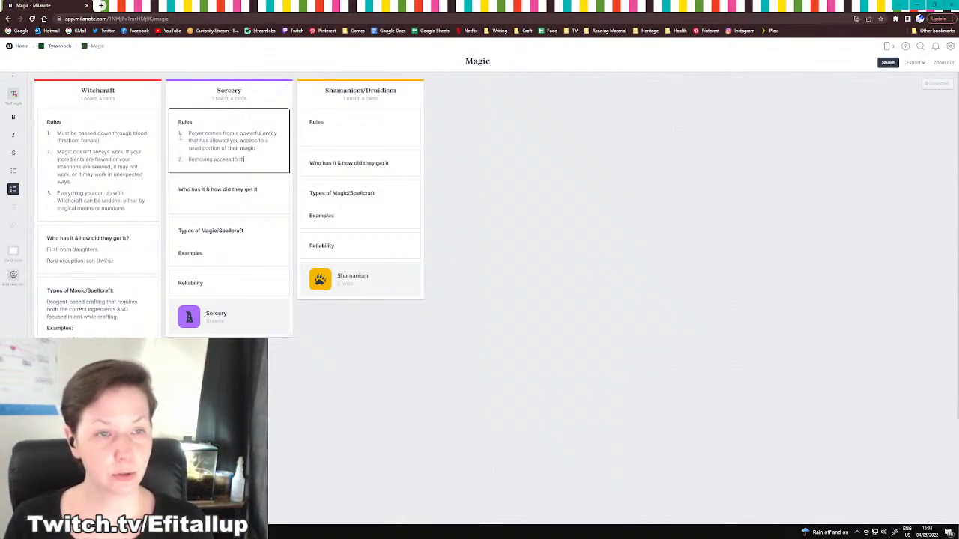
{"action": "type", "text": "e entity (grneral"}
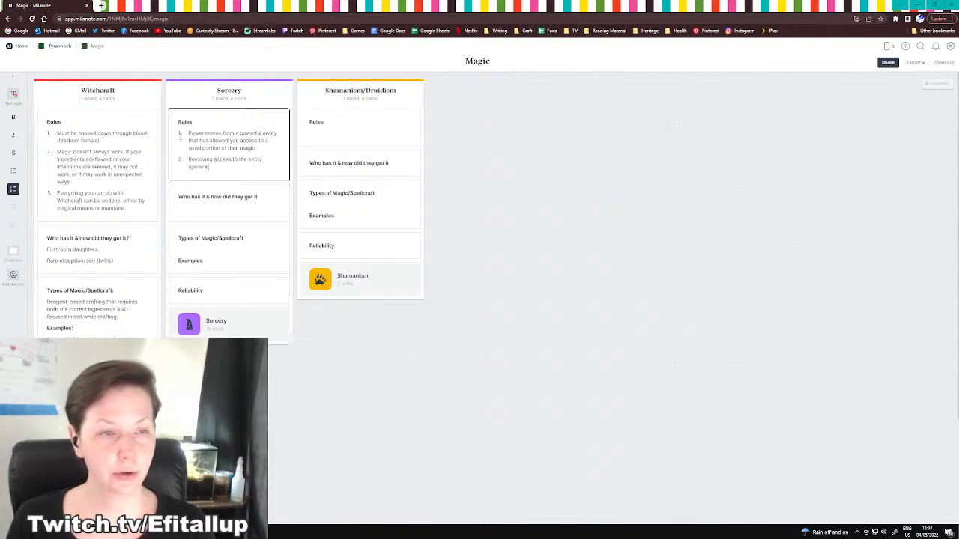
{"action": "type", "text": "ly through removal d"}
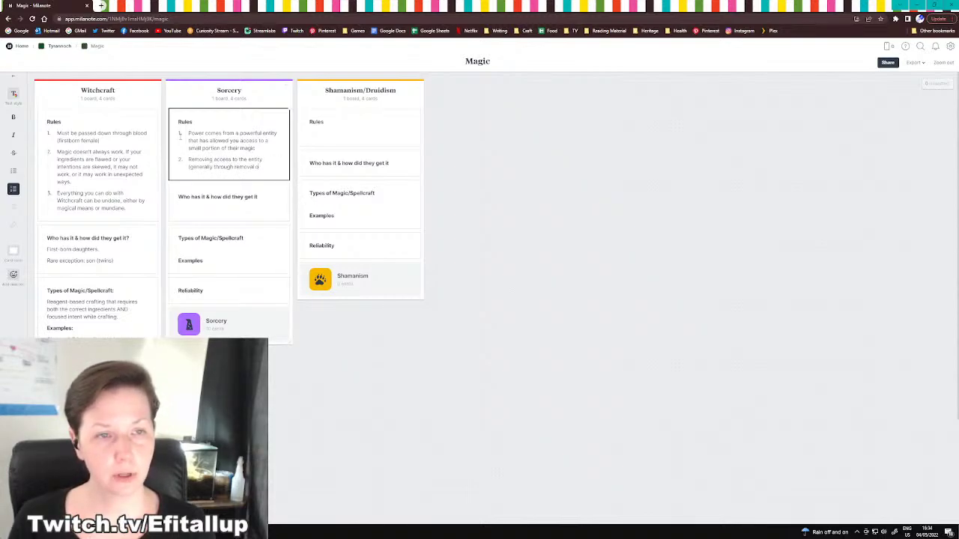
{"action": "key", "text": "BackSpace"}
{"action": "type", "text": "of an obj"}
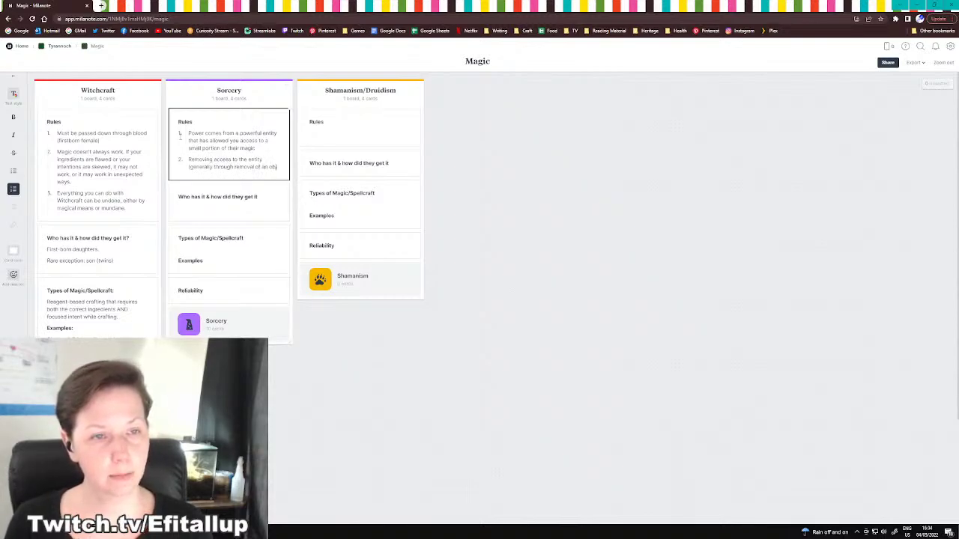
{"action": "type", "text": "ect used to comm"}
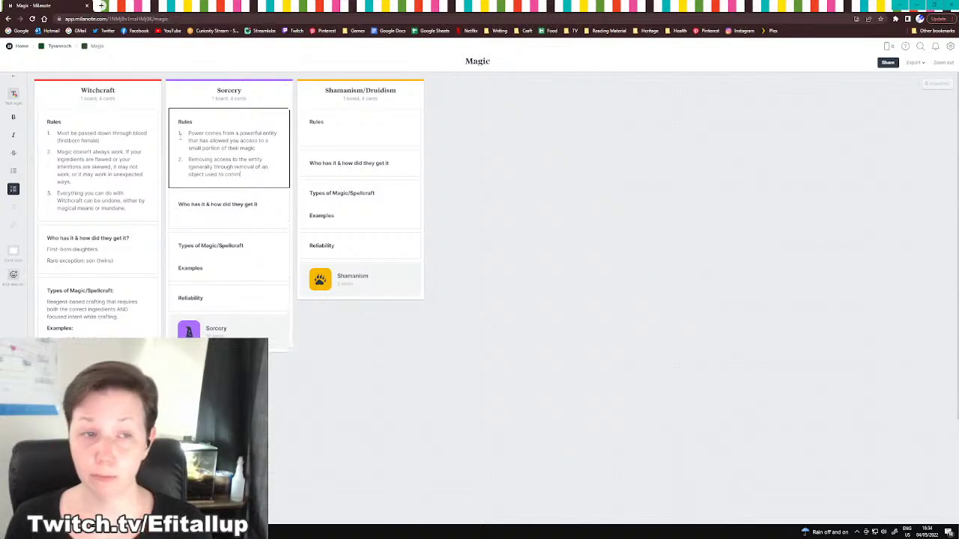
{"action": "type", "text": "une with "}
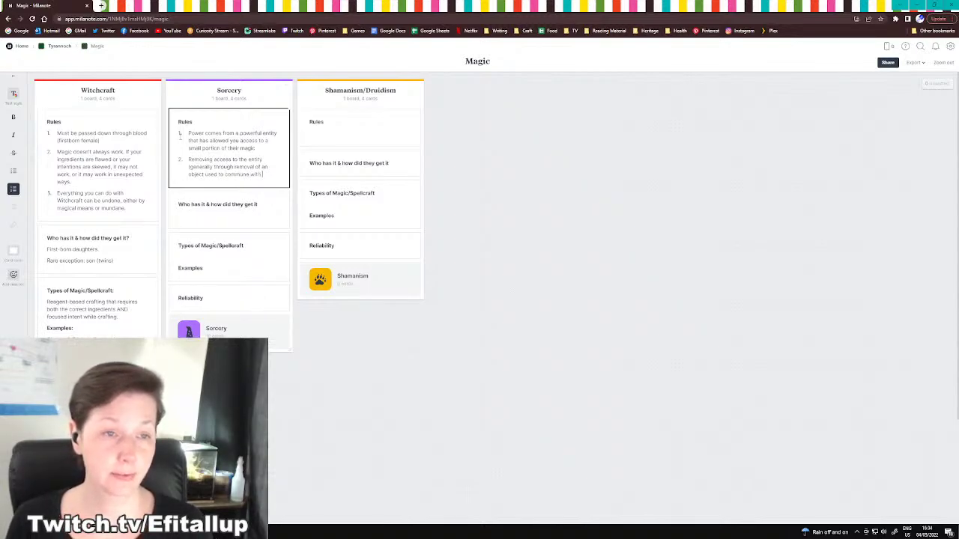
{"action": "type", "text": "that entity) remov"}
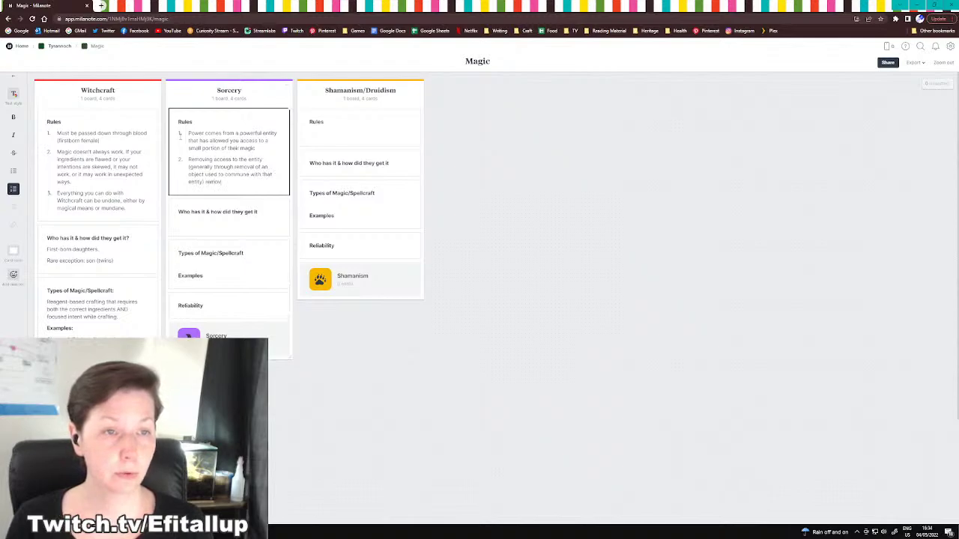
{"action": "type", "text": "es their access t"}
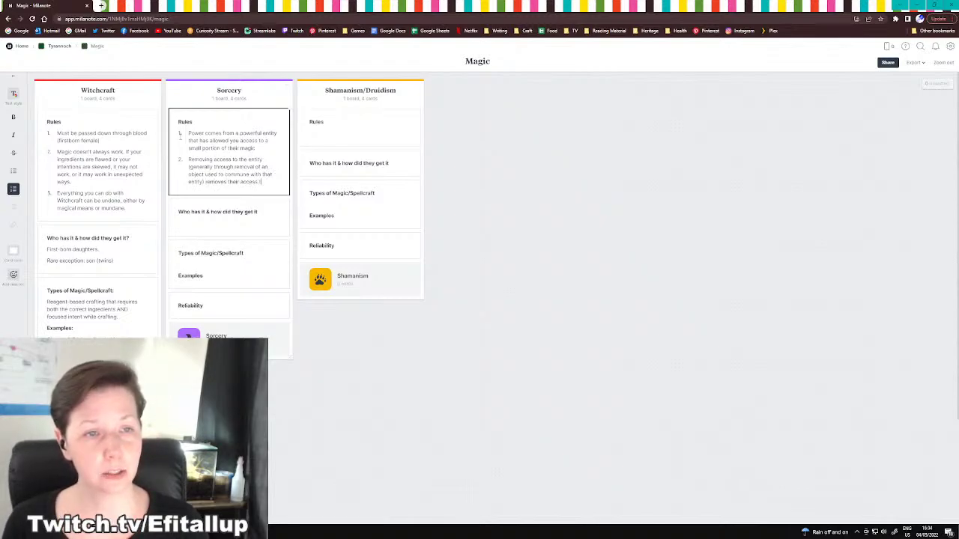
{"action": "type", "text": "o the magic"}
Add Sorcery rule 3: "The extent of the Sorcerer's power is tied directly to the entity - what type, how strong"
{"action": "key", "text": "Return"}
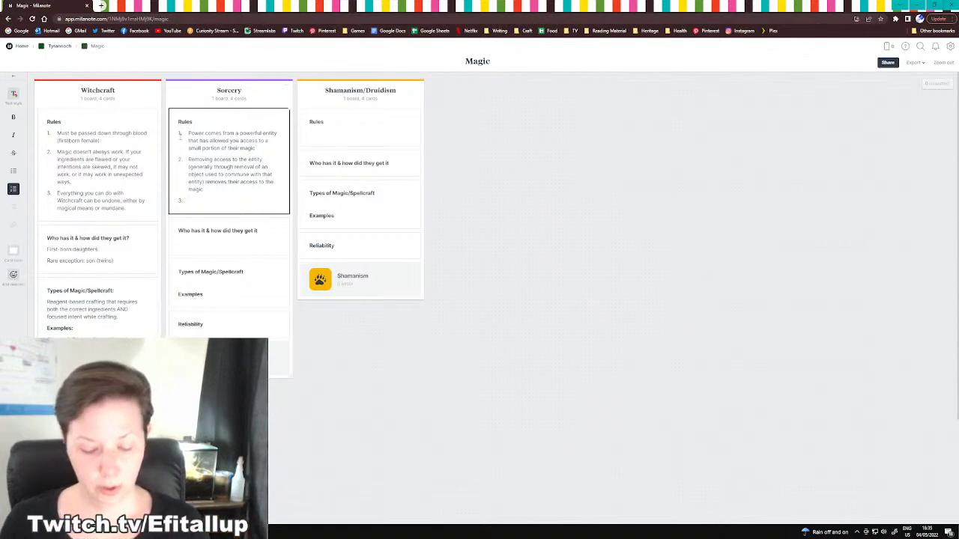
{"action": "type", "text": "The e"}
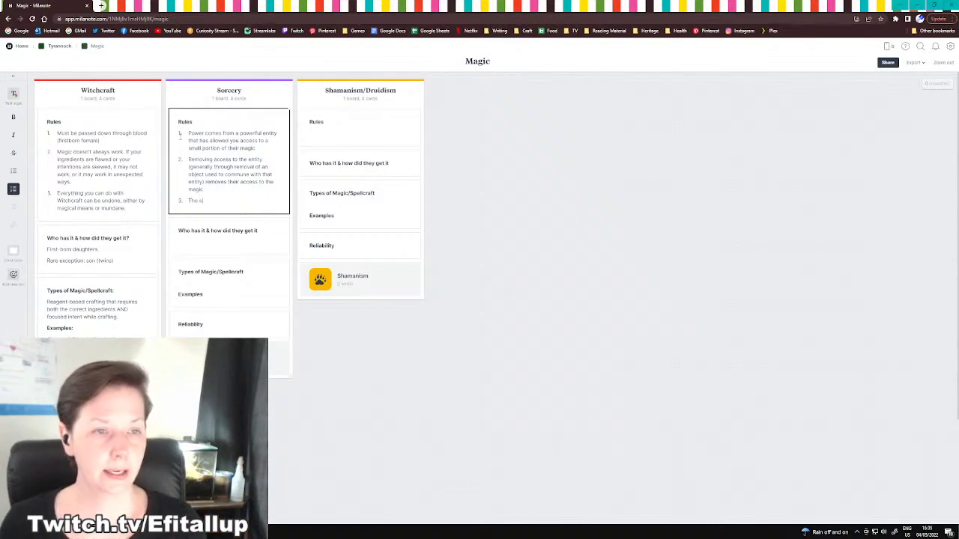
{"action": "type", "text": "ntint of the Sorcer"}
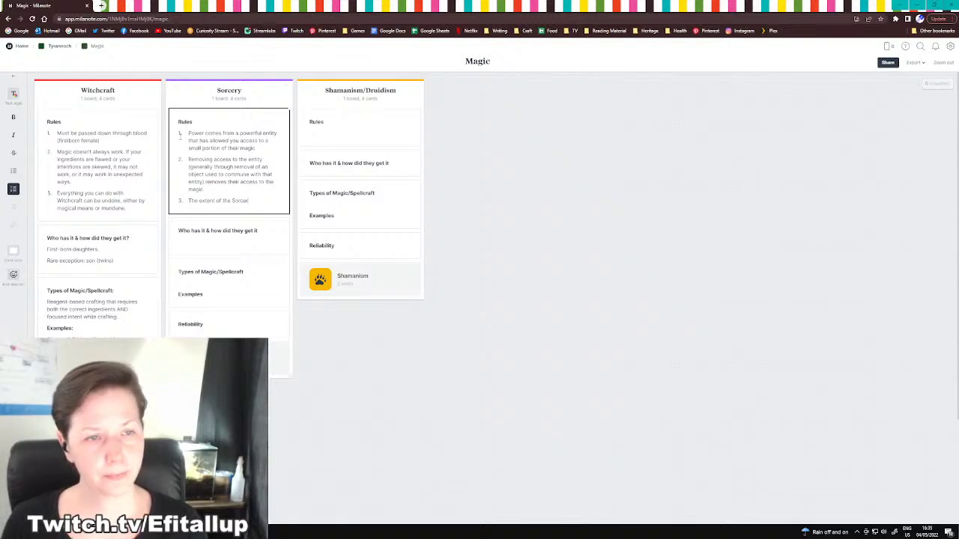
{"action": "type", "text": "er's power is th"}
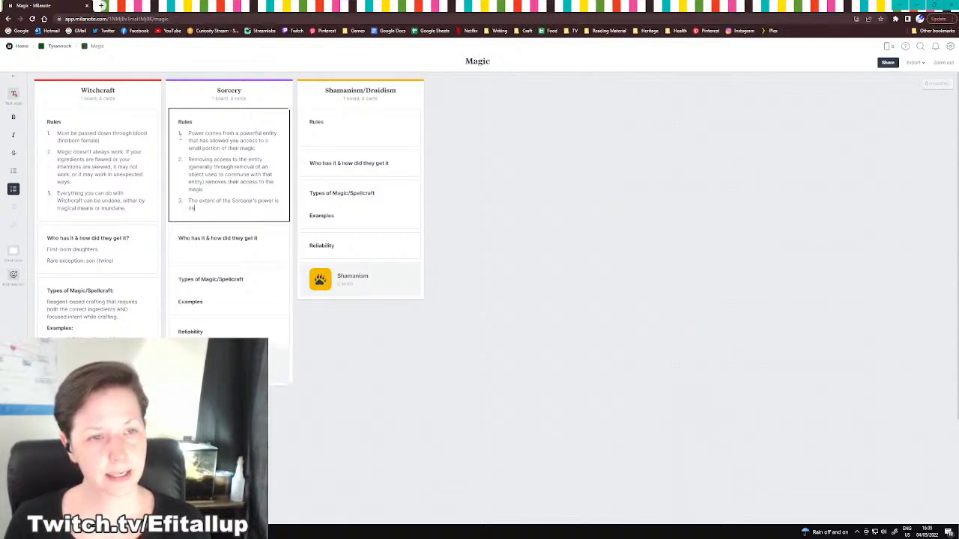
{"action": "type", "text": "ed directly to it"}
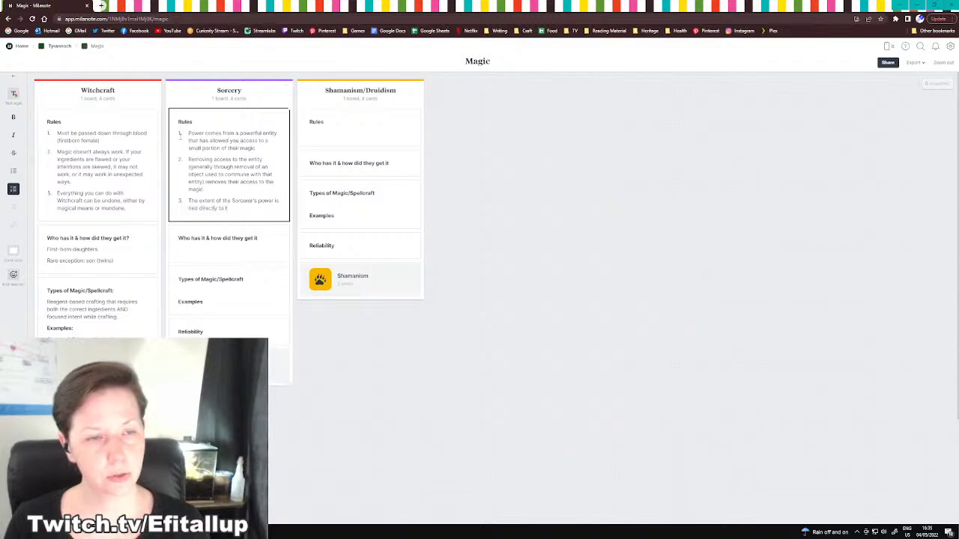
{"action": "type", "text": " entity"}
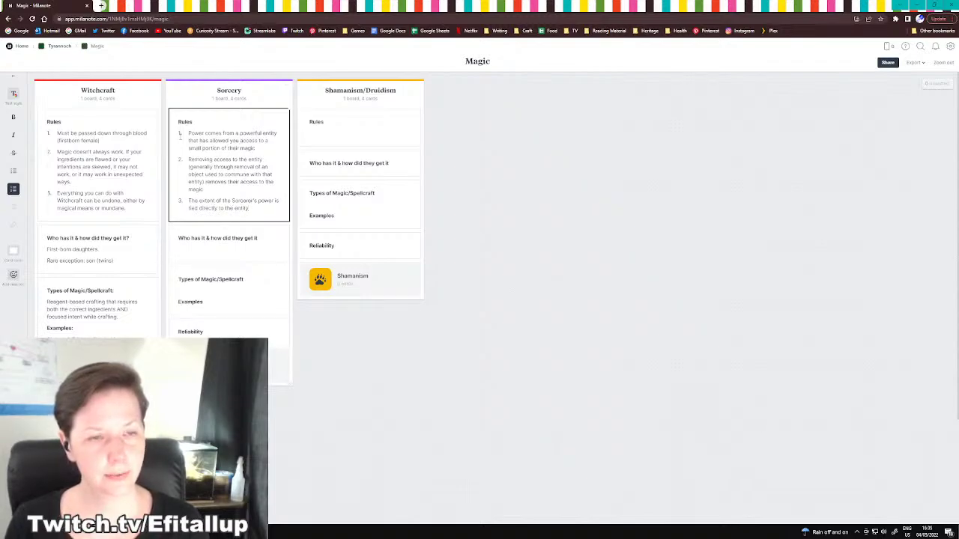
{"action": "type", "text": " - what type,"}
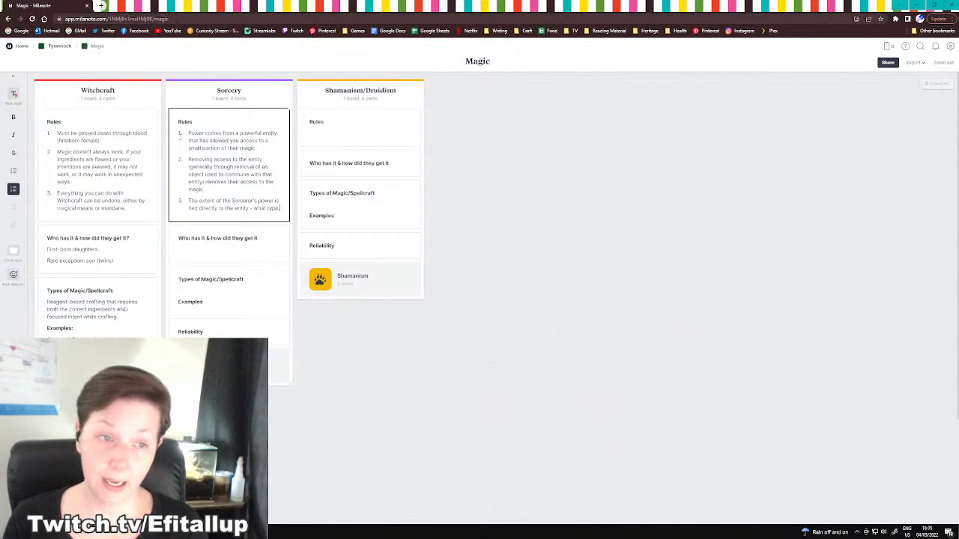
{"action": "type", "text": " how strong"}
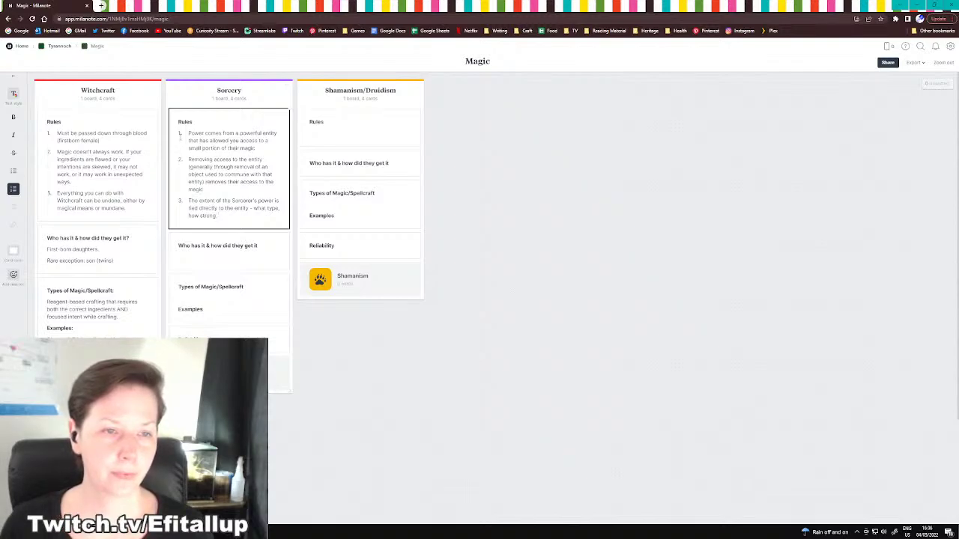
Extend Sorcery rule 3 with ", and how pleased that entity is with you at the time"
{"action": "type", "text": ", and how please"}
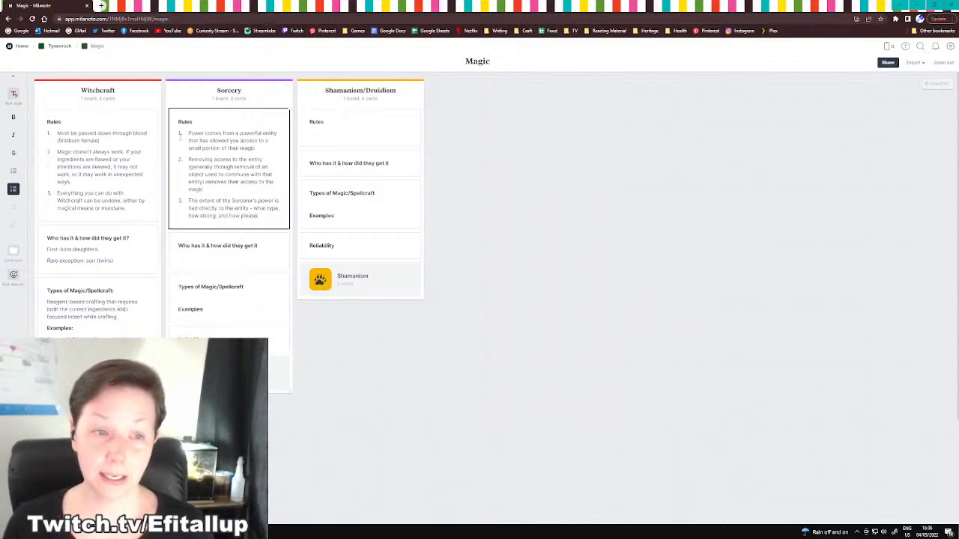
{"action": "type", "text": "d that entity is"}
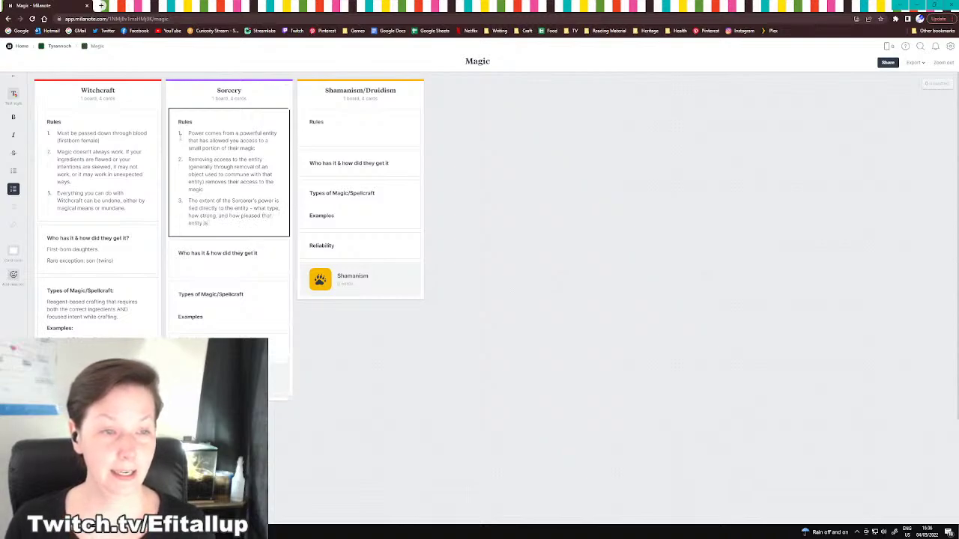
{"action": "type", "text": " with you at the tim"}
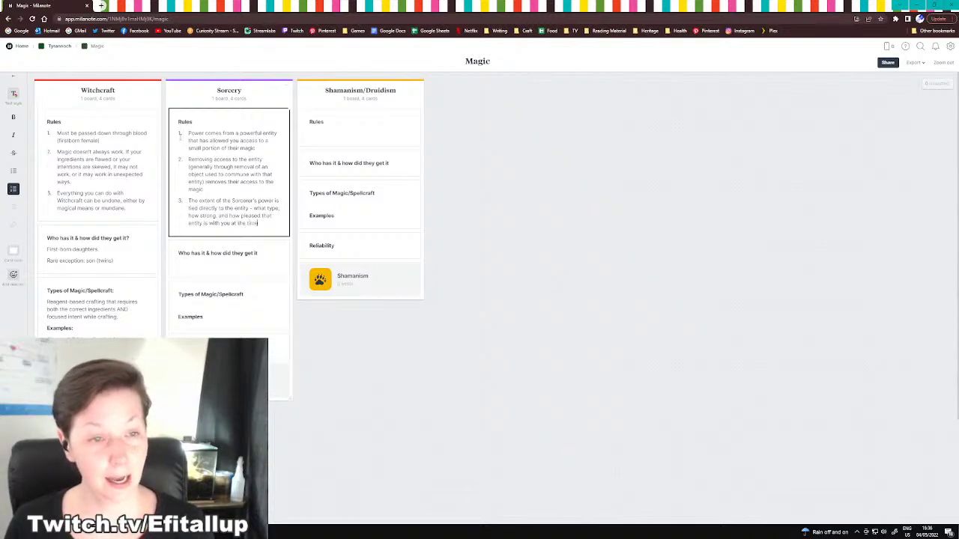
{"action": "type", "text": "e"}
{"action": "left_click", "coordinate": [606, 227]}
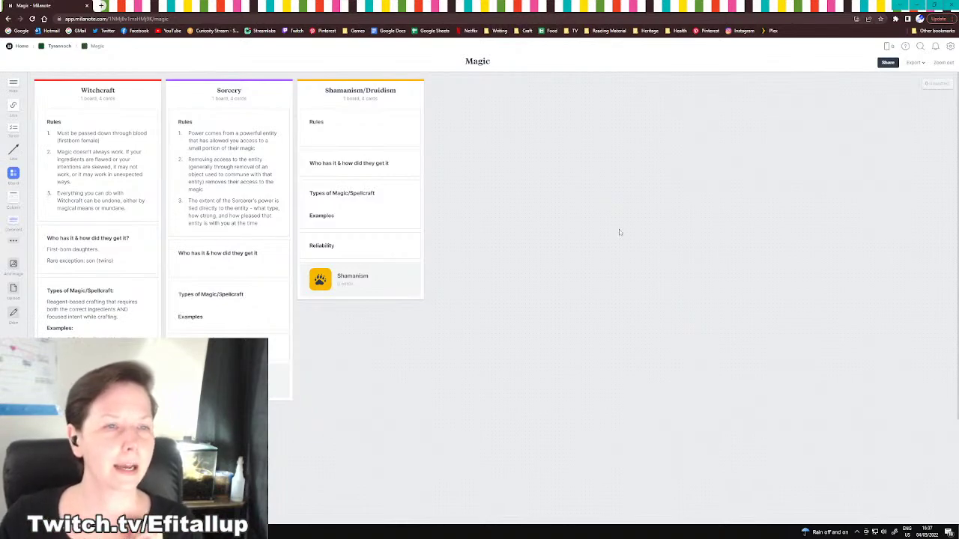
Append "(gods are petty and vengeful, and their powers aren't unlimited)" to the end of Sorcery rule 3
{"action": "left_click", "coordinate": [220, 268]}
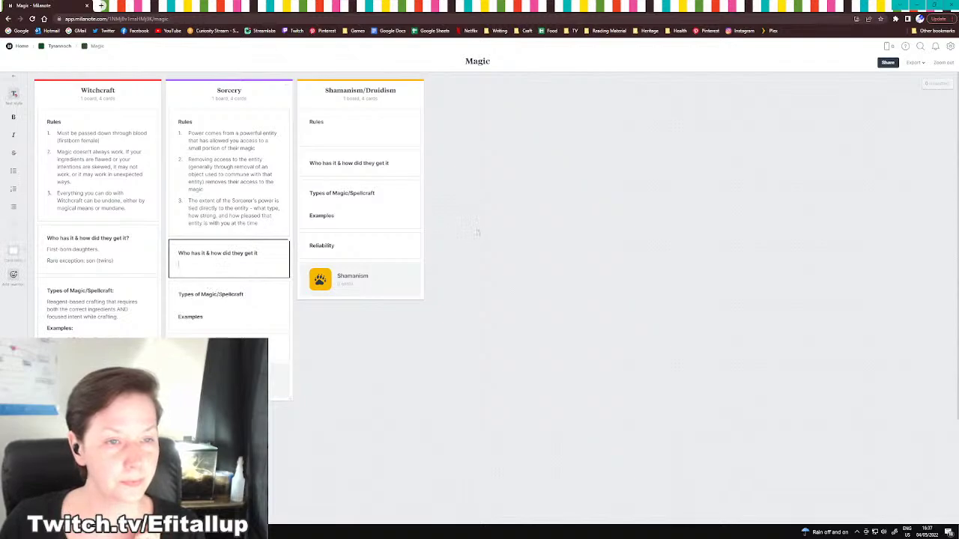
{"action": "left_click", "coordinate": [263, 224]}
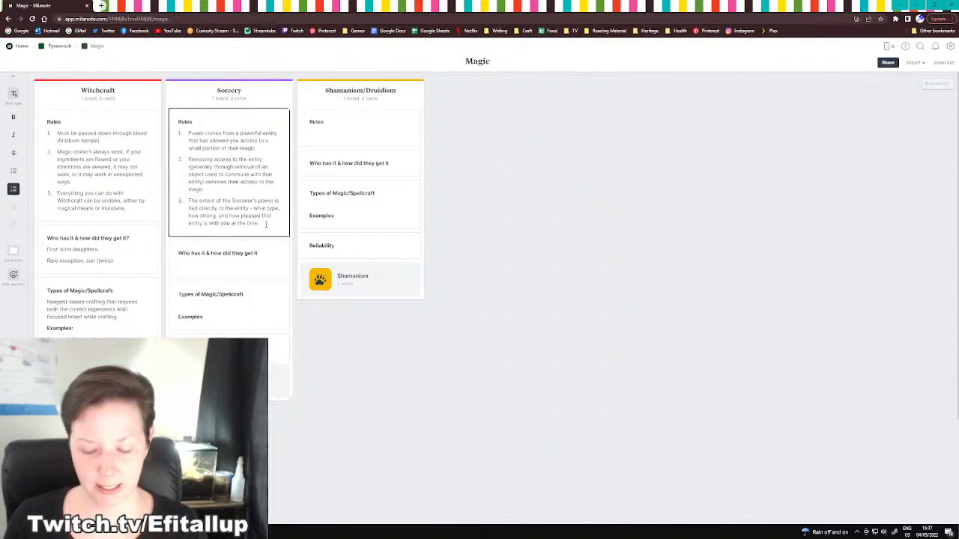
{"action": "type", "text": "(gods are pe"}
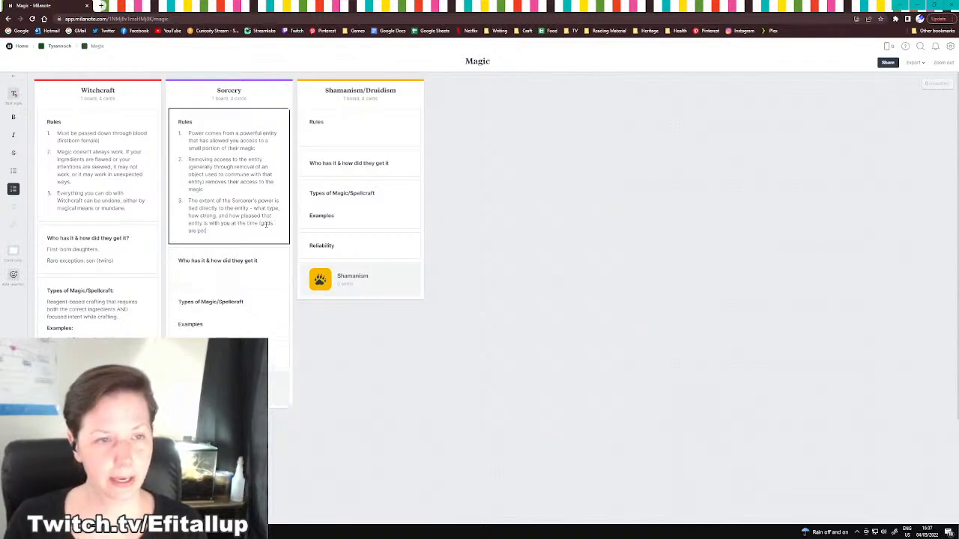
{"action": "type", "text": "tty and vengeful)"}
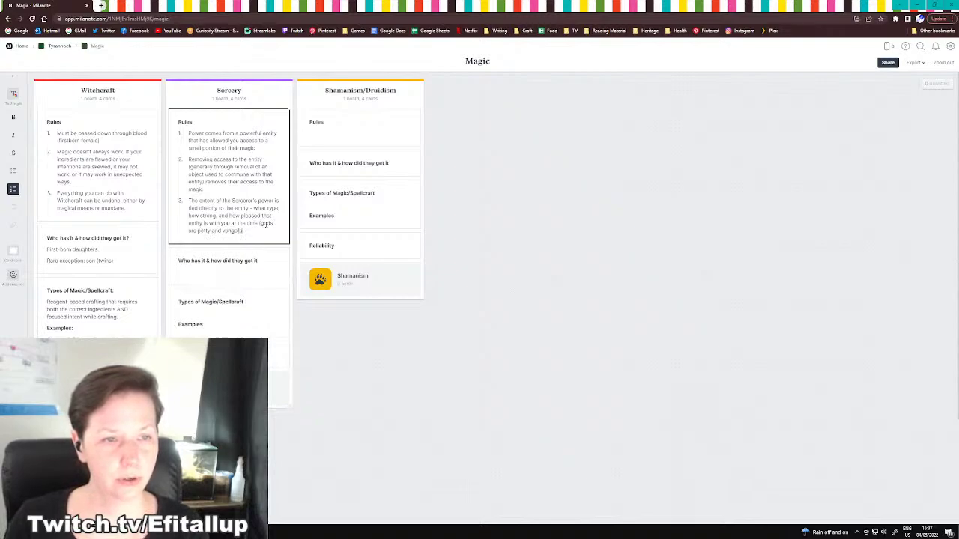
{"action": "type", "text": " and they're"}
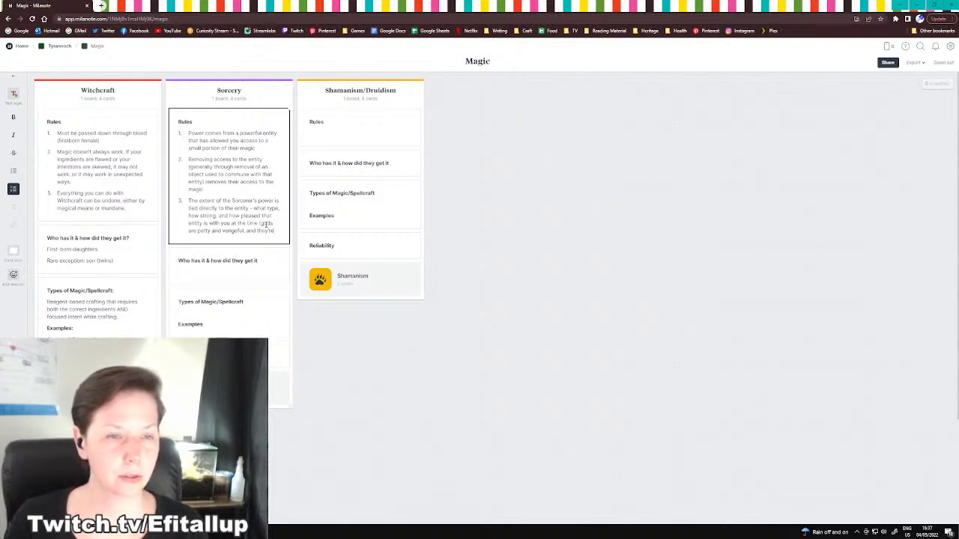
{"action": "key", "text": "BackSpace"}
{"action": "key", "text": "BackSpace"}
{"action": "key", "text": "BackSpace"}
{"action": "key", "text": "BackSpace"}
{"action": "type", "text": "ir power"}
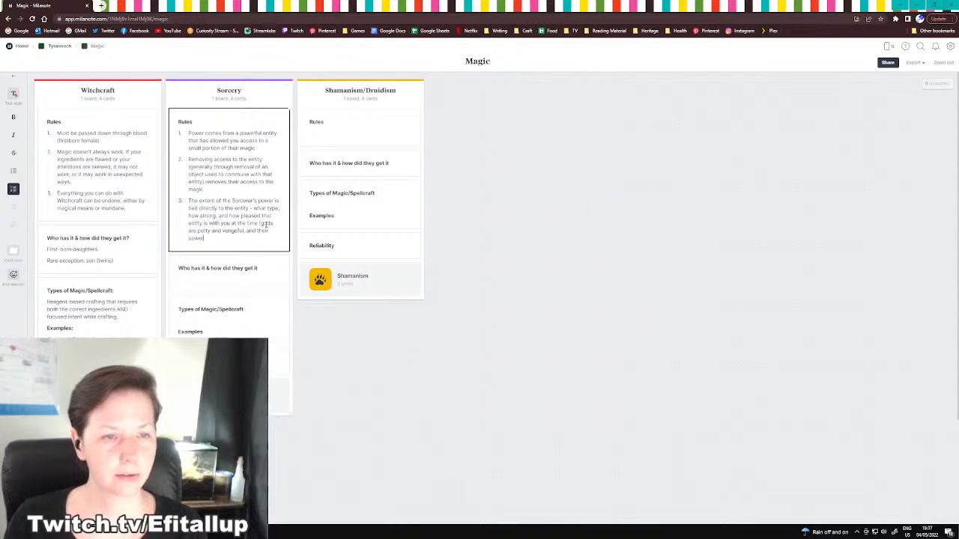
{"action": "type", "text": "s aren't unlimited"}
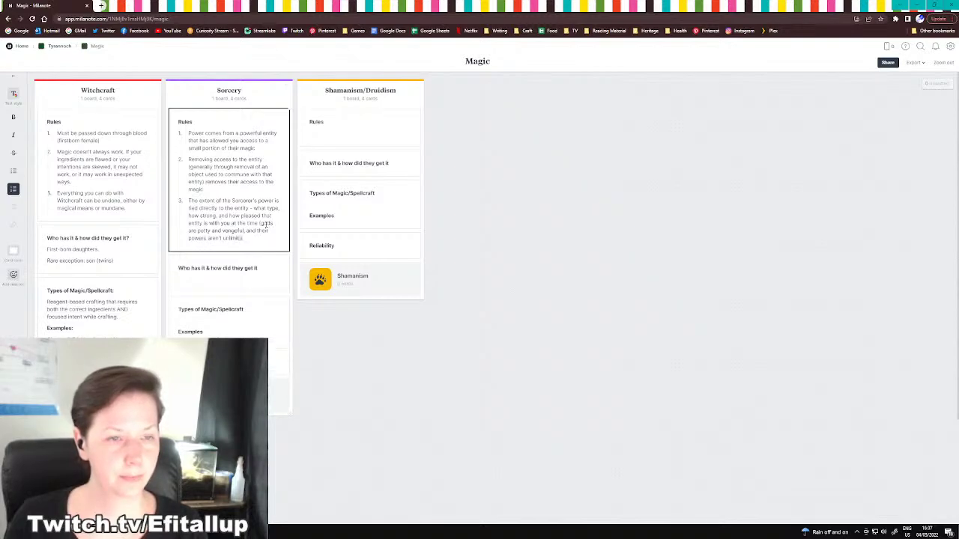
{"action": "type", "text": ")"}
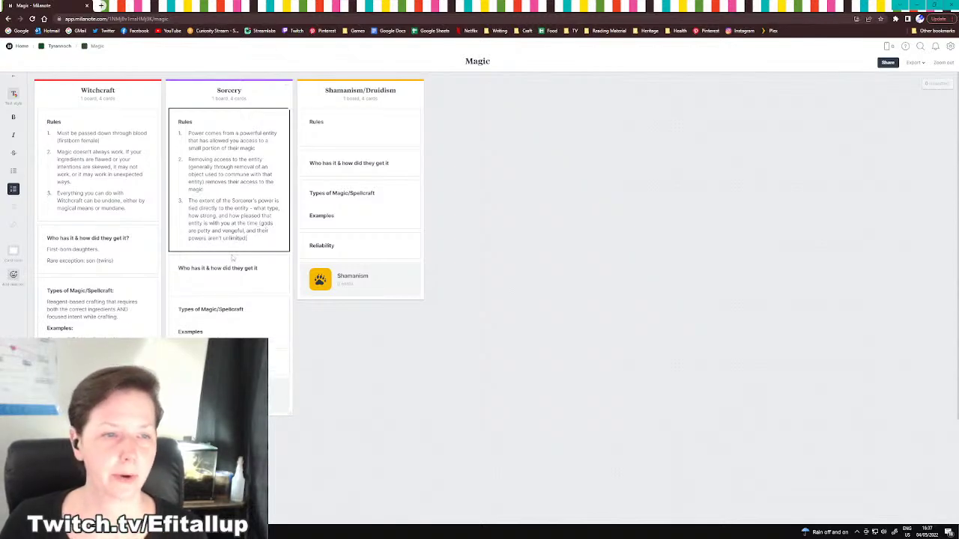
Begin Sorcery's "Who has it & how did they get it" card with "Anybody can use this type of magic if" and start a numbered list below it
{"action": "left_click", "coordinate": [198, 292]}
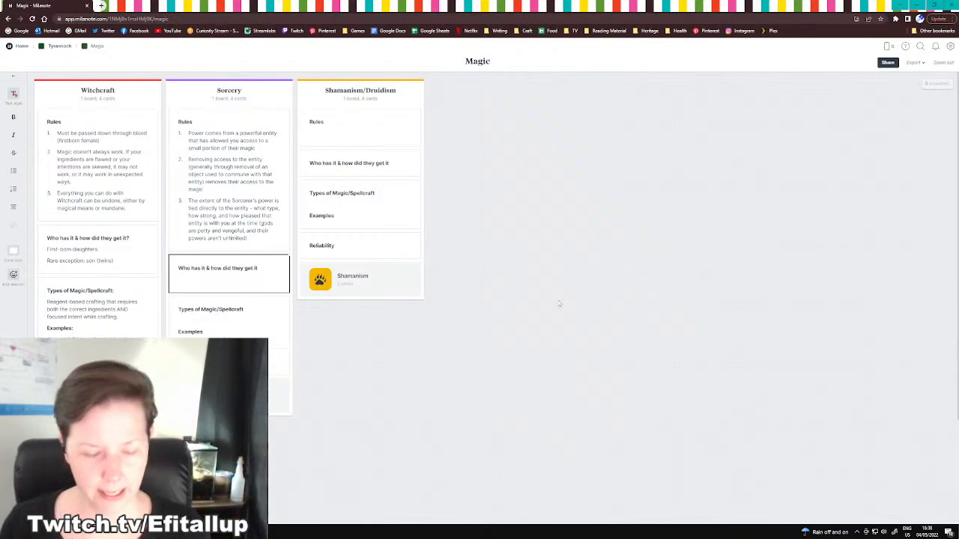
{"action": "type", "text": "Anybody"}
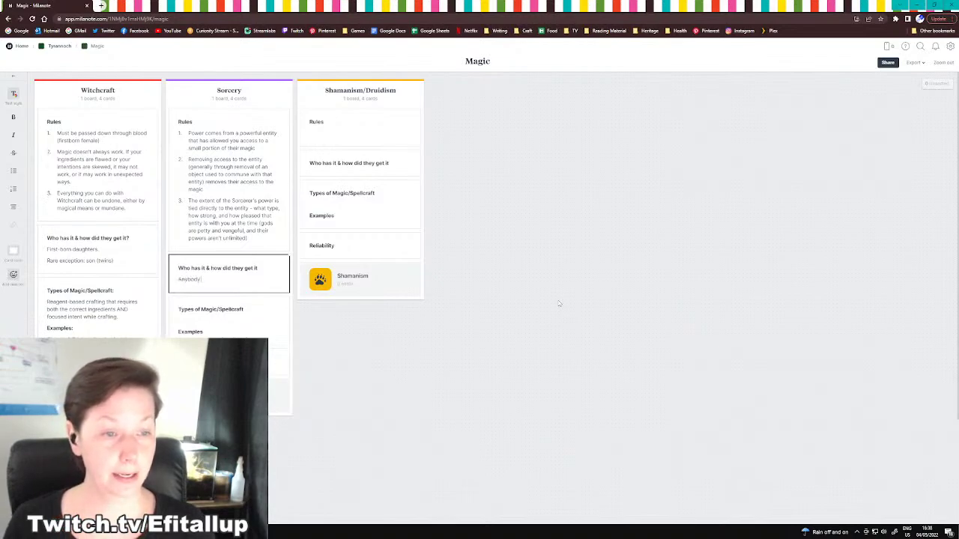
{"action": "type", "text": " can use this type of magic"}
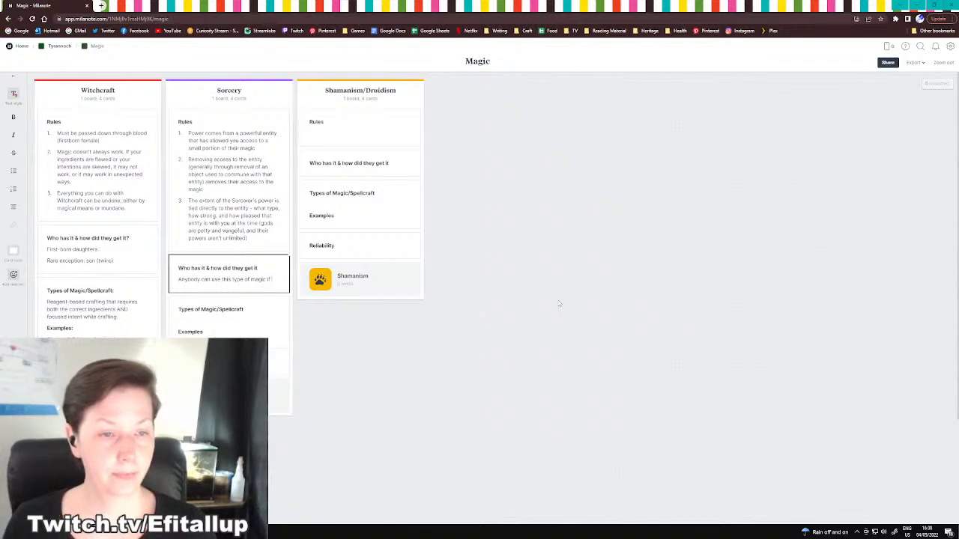
{"action": "type", "text": " if"}
{"action": "key", "text": "Return"}
{"action": "type", "text": "1. "}
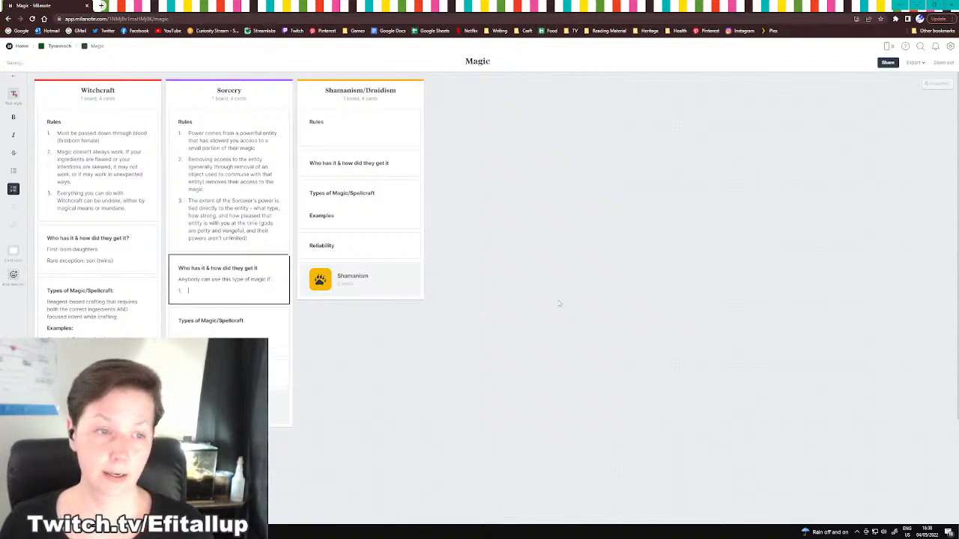
Enter "They find an item of power that gives them access to the entity" as the first condition for having Sorcery
{"action": "type", "text": "they"}
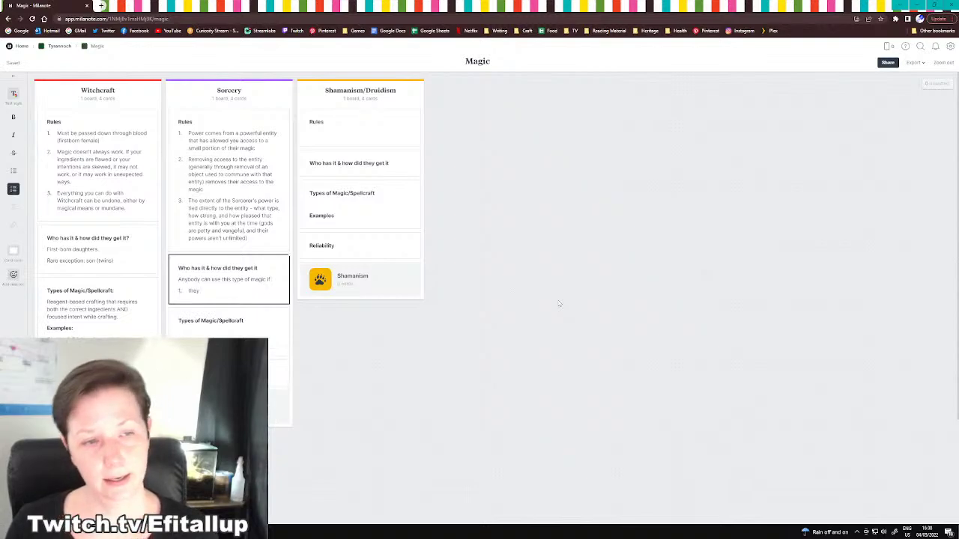
{"action": "key", "text": "BackSpace"}
{"action": "key", "text": "BackSpace"}
{"action": "key", "text": "BackSpace"}
{"action": "key", "text": "BackSpace"}
{"action": "type", "text": "They find"}
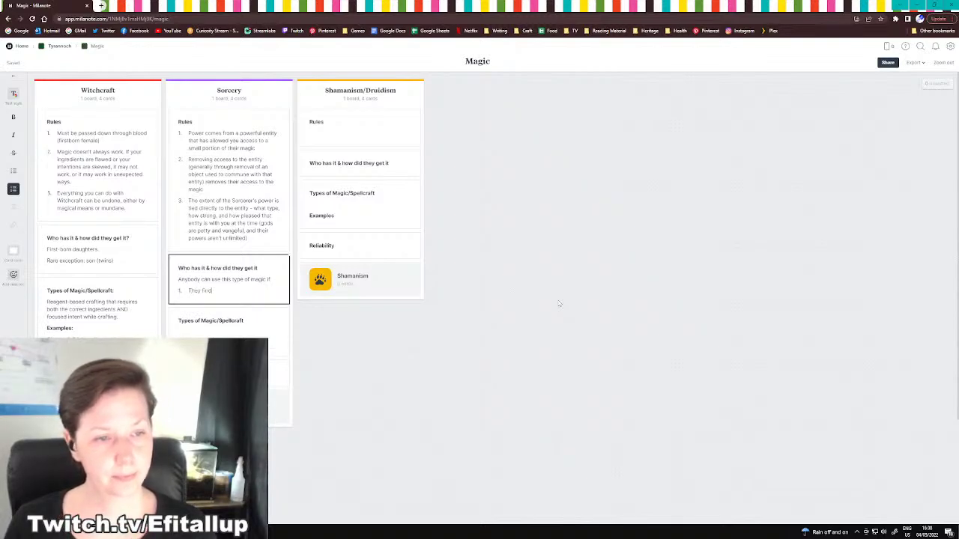
{"action": "type", "text": " an item of power that"}
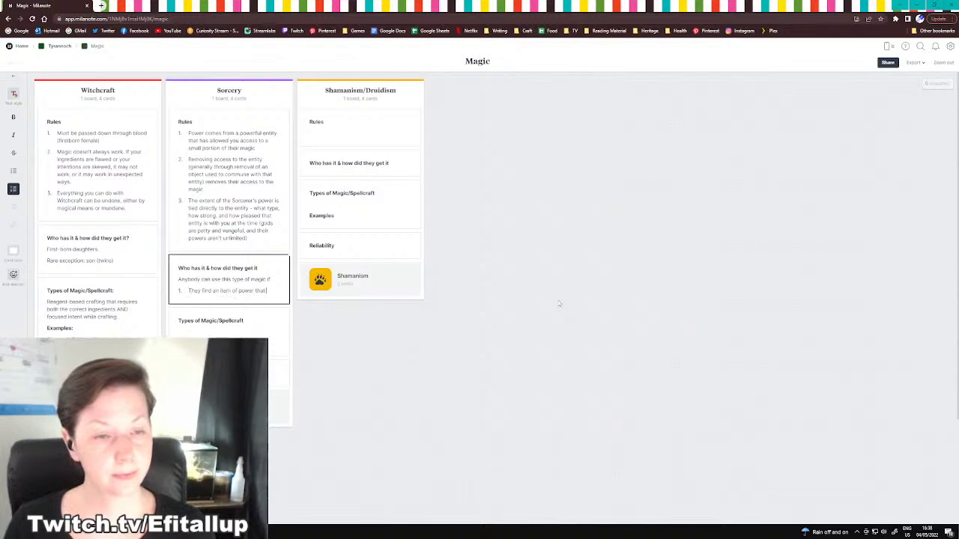
{"action": "type", "text": " gives them acco"}
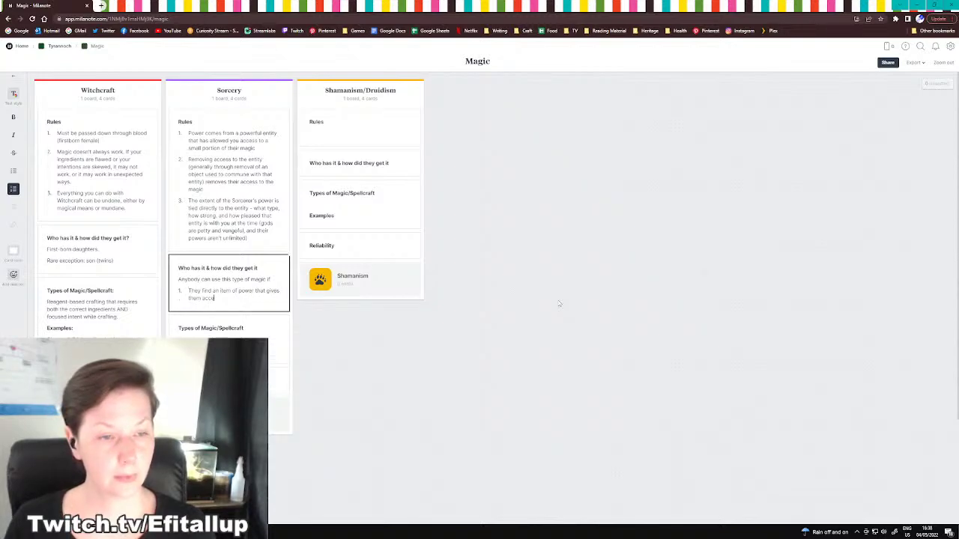
{"action": "key", "text": "BackSpace"}
{"action": "type", "text": "ess to the"}
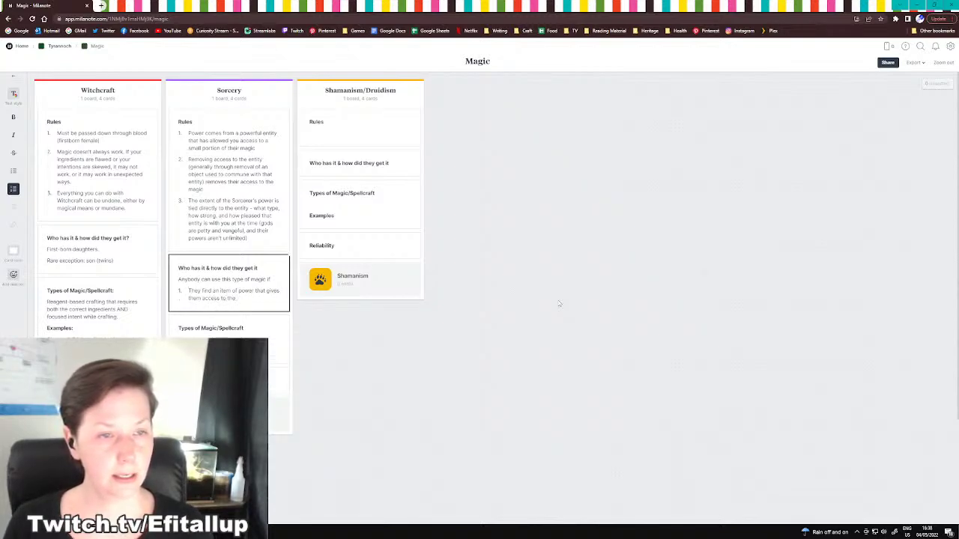
{"action": "type", "text": " entity."}
Add the second condition for having Sorcery: "They are able to succefully convince the entity to grant them power"
{"action": "key", "text": "Return"}
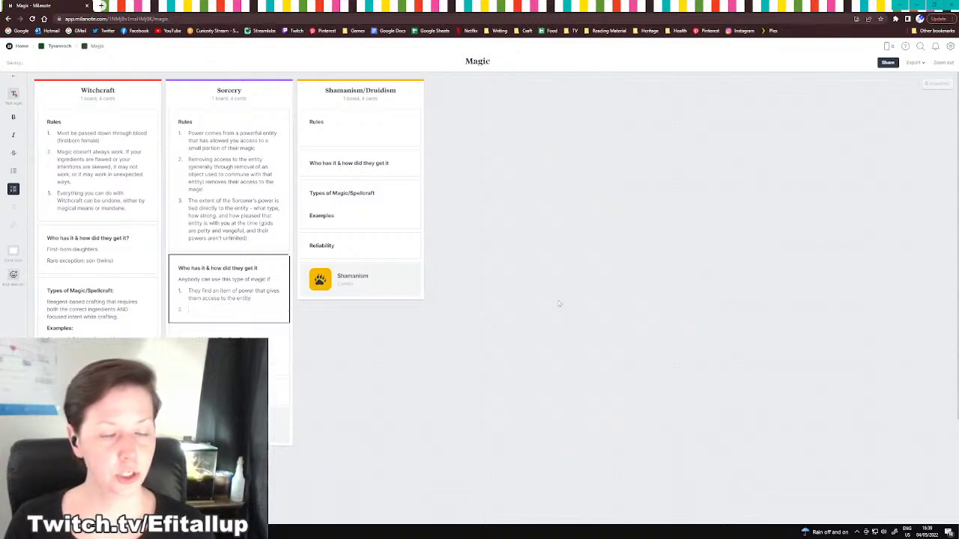
{"action": "type", "text": "They are able "}
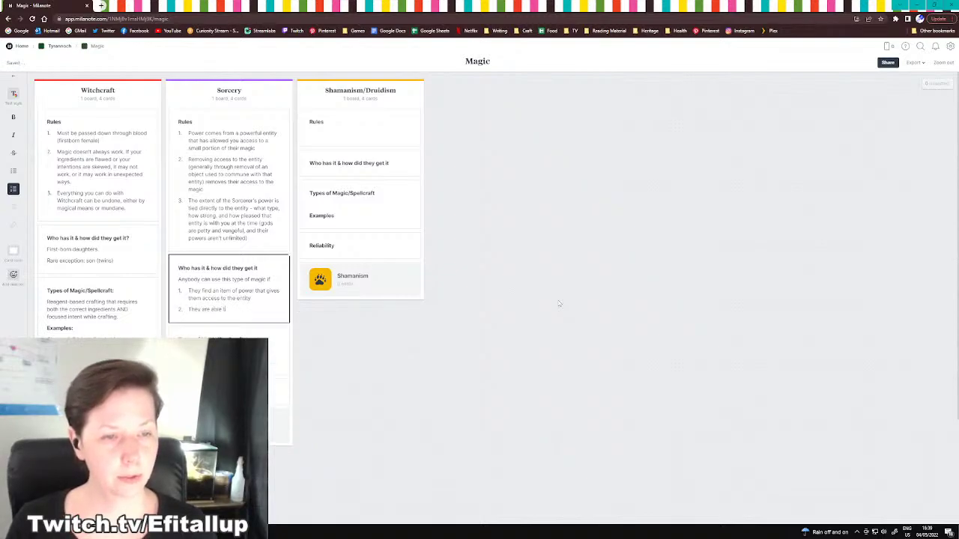
{"action": "type", "text": "to sud"}
{"action": "type", "text": "eful"}
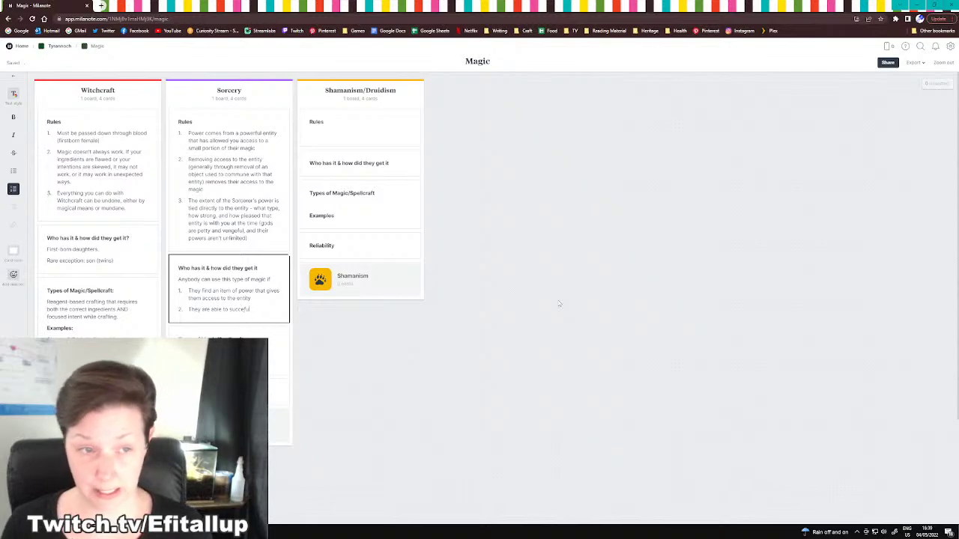
{"action": "type", "text": "ly convince th"}
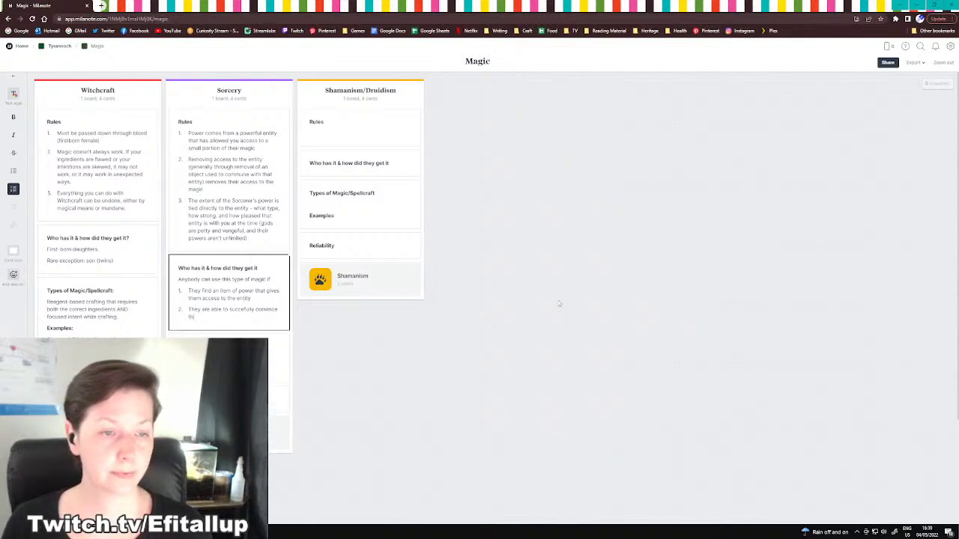
{"action": "type", "text": "e entity to grant th"}
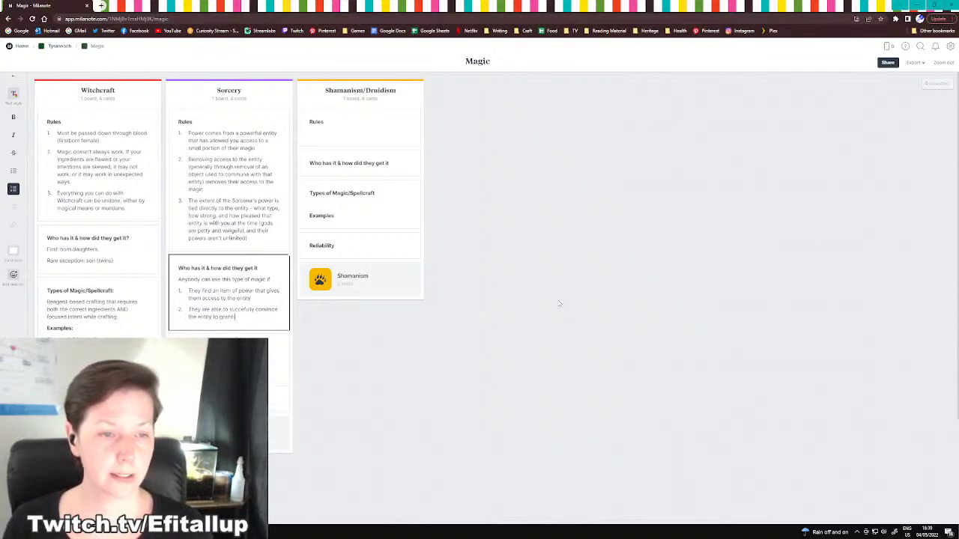
{"action": "type", "text": "em power."}
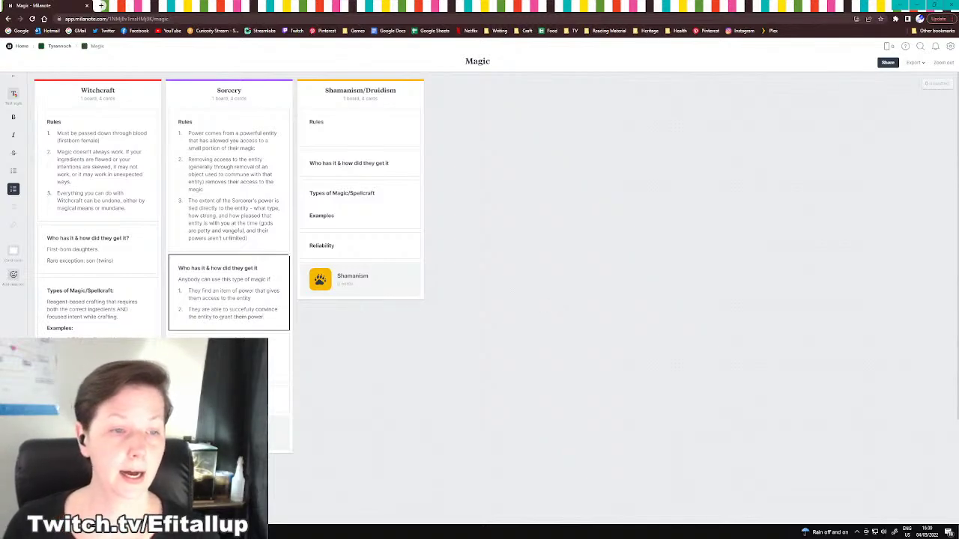
{"action": "key", "text": "ctrl+Return"}
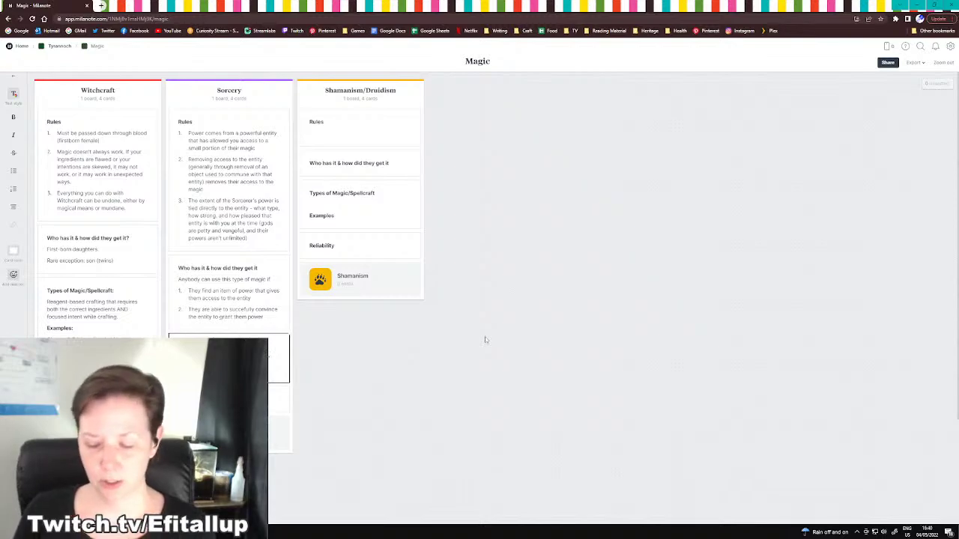
Fill in the types and examples of Sorcery magic in its Types of Magic/Spellcraft card
{"action": "key", "text": "ctrl+b"}
{"action": "key", "text": "Return"}
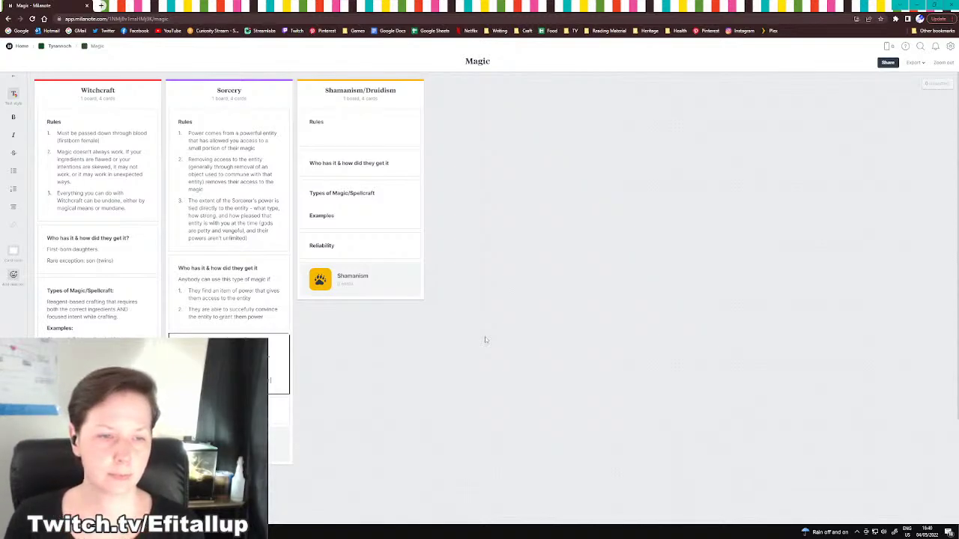
{"action": "key", "text": "Return"}
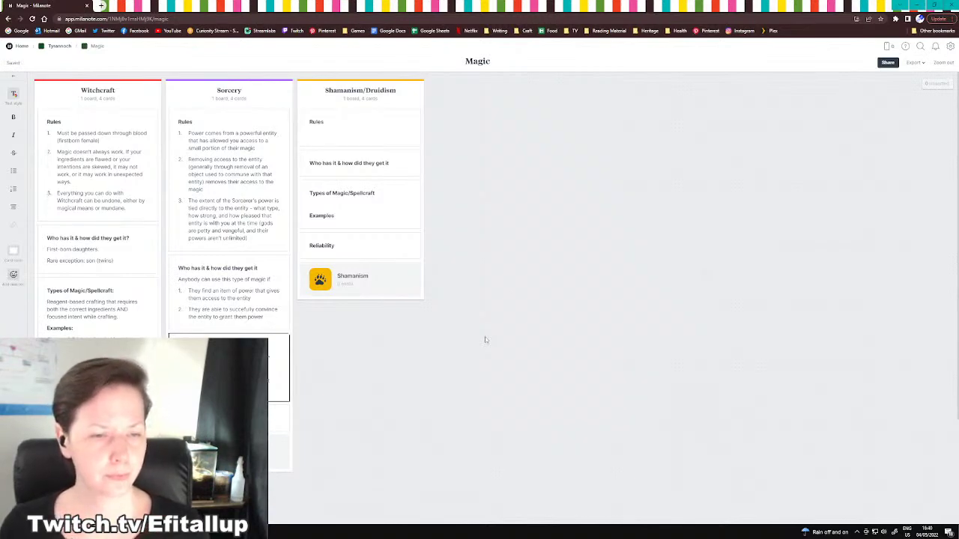
{"action": "key", "text": "Return"}
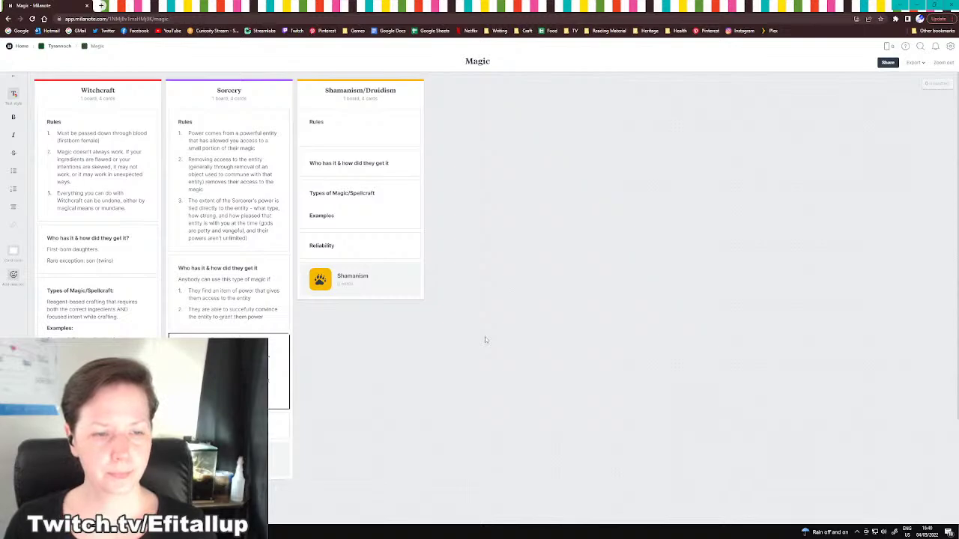
{"action": "type", "text": "to:"}
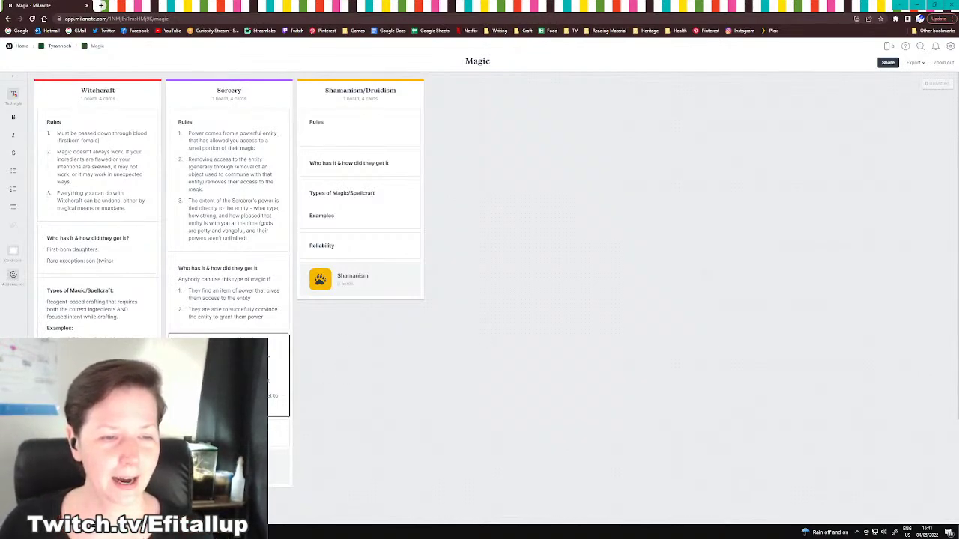
Describe how reliable Sorcery is below the heading of its Reliability card
{"action": "left_click", "coordinate": [279, 433]}
{"action": "key", "text": "Return"}
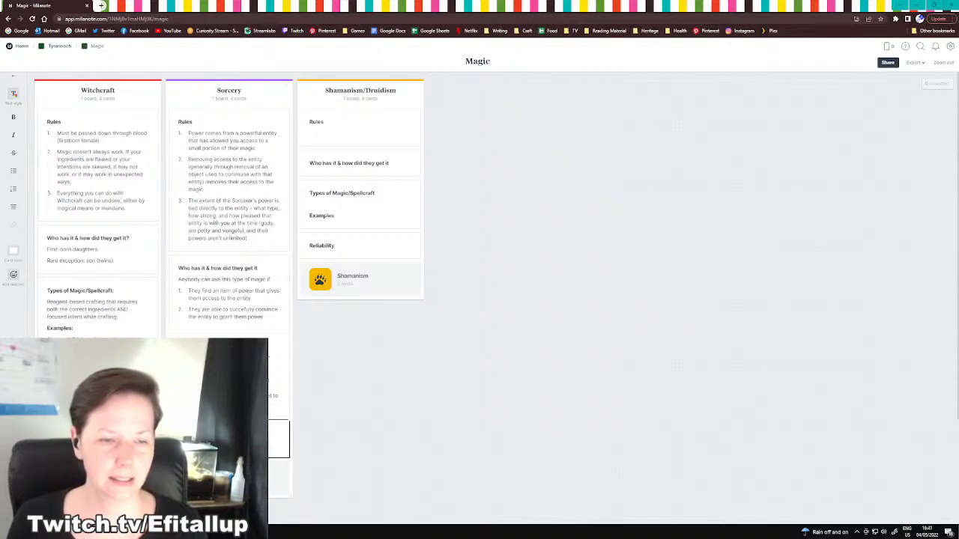
{"action": "type", "text": "is"}
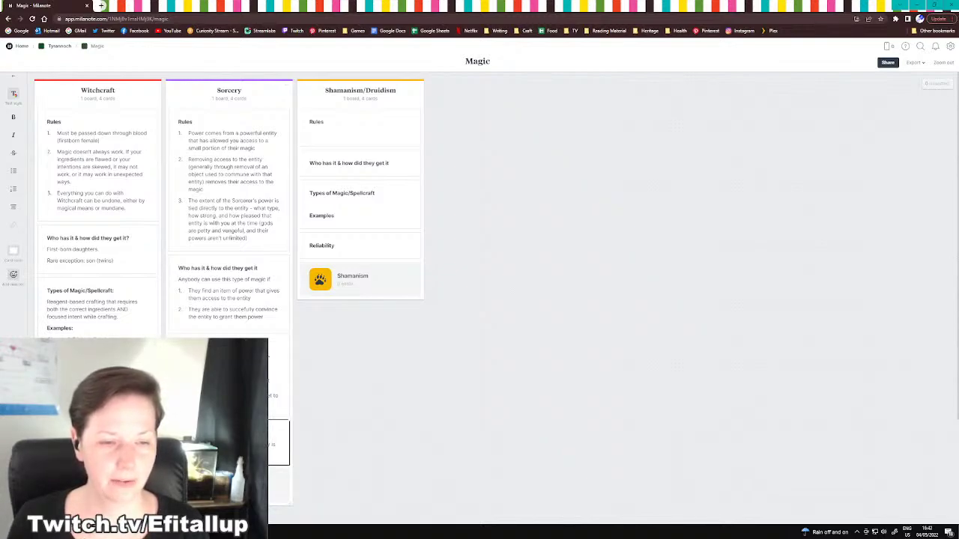
{"action": "type", "text": " a"}
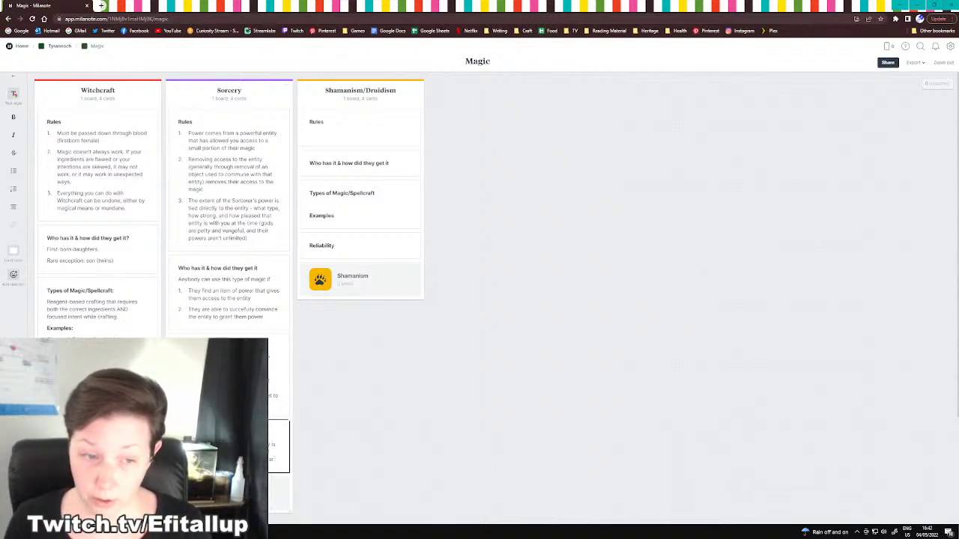
{"action": "type", "text": "r it"}
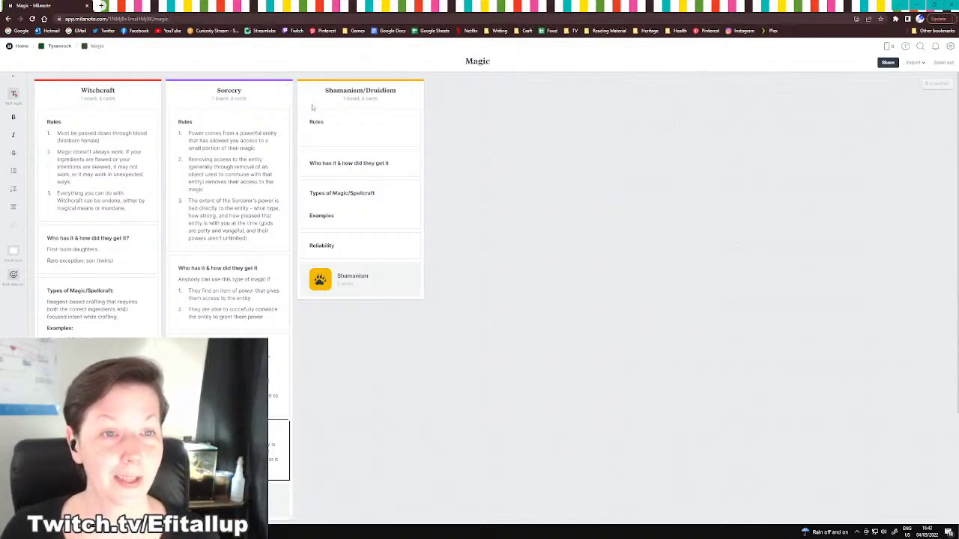
Start a numbered list in the Rules card of the Shamanism/Druidism column
{"action": "left_click", "coordinate": [317, 138]}
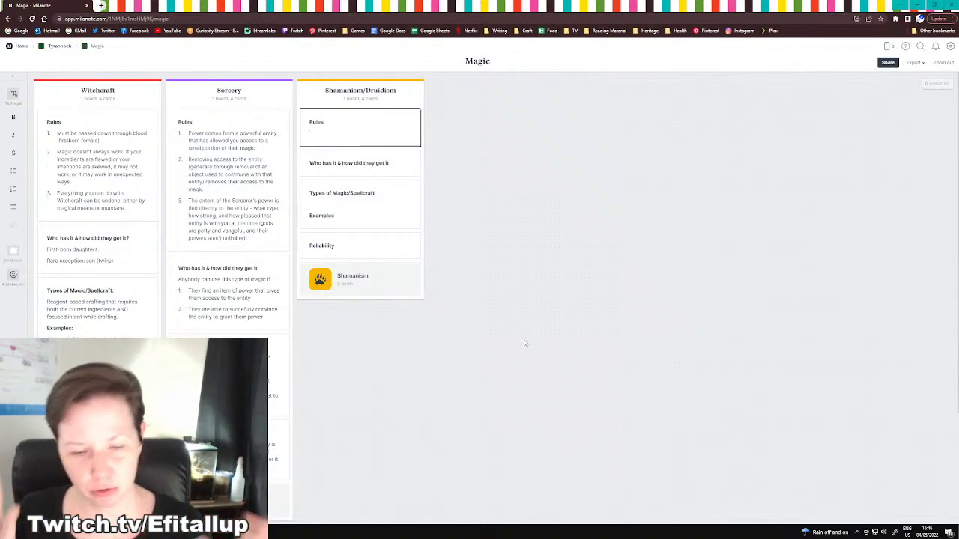
{"action": "type", "text": "1. "}
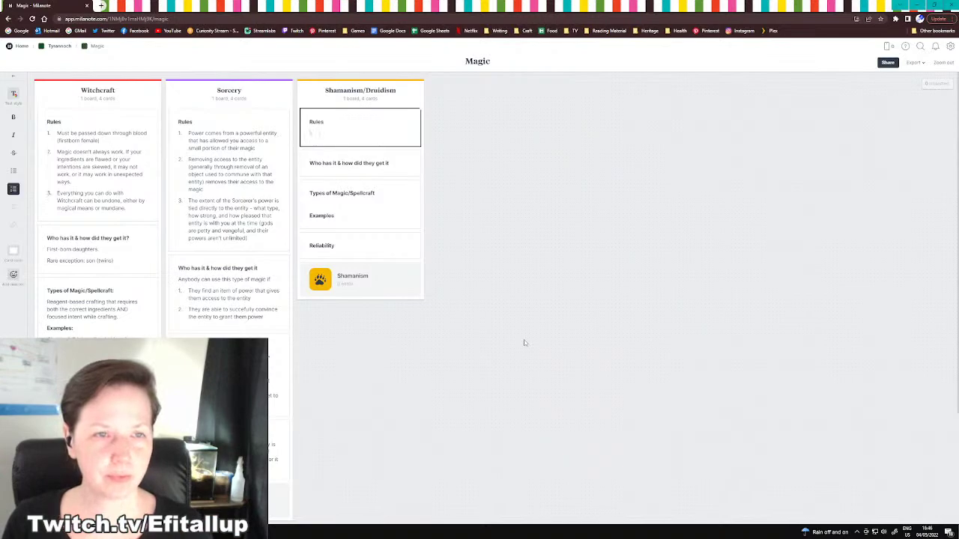
{"action": "type", "text": "E"}
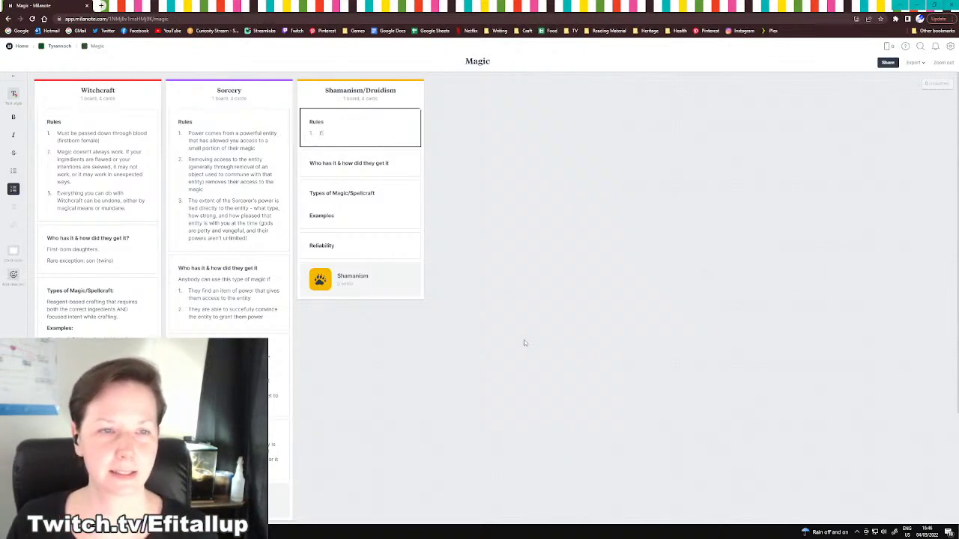
{"action": "type", "text": "verything has to b"}
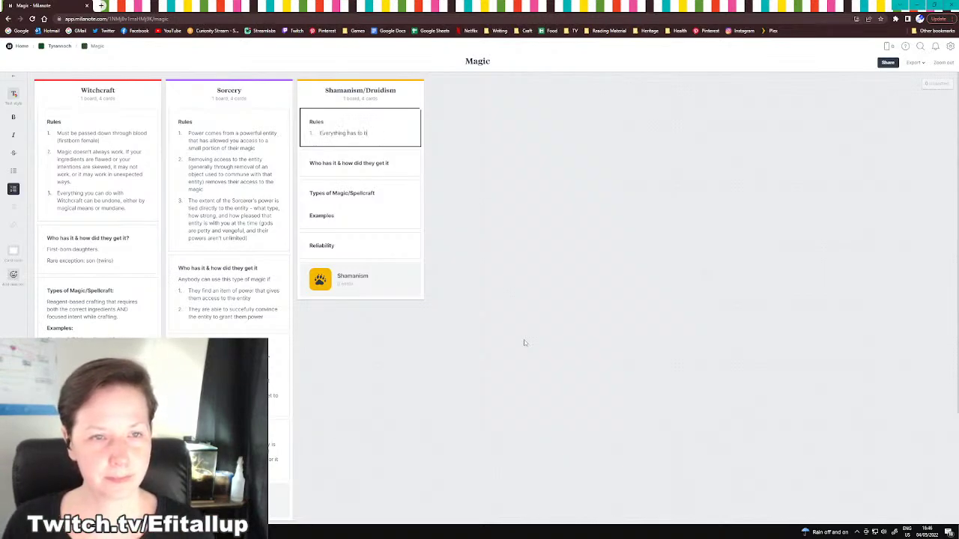
{"action": "key", "text": "BackSpace"}
{"action": "key", "text": "BackSpace"}
{"action": "key", "text": "BackSpace"}
{"action": "key", "text": "BackSpace"}
{"action": "key", "text": "BackSpace"}
{"action": "key", "text": "BackSpace"}
{"action": "key", "text": "BackSpace"}
{"action": "key", "text": "BackSpace"}
{"action": "key", "text": "BackSpace"}
{"action": "key", "text": "BackSpace"}
{"action": "key", "text": "BackSpace"}
{"action": "key", "text": "BackSpace"}
{"action": "key", "text": "BackSpace"}
{"action": "key", "text": "BackSpace"}
{"action": "key", "text": "BackSpace"}
{"action": "key", "text": "BackSpace"}
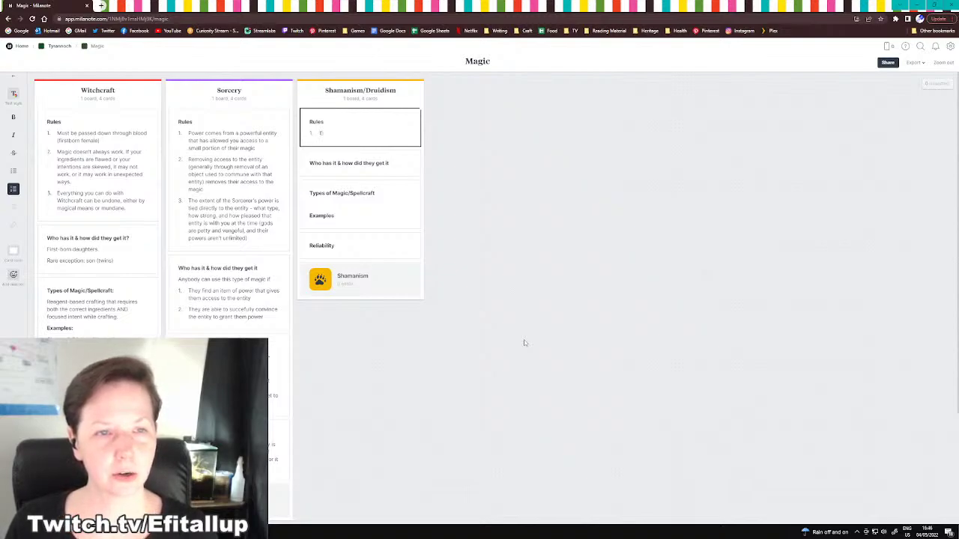
Enter "The Balance must be maintained" as Shamanism/Druidism rule 1
{"action": "type", "text": "The Balance"}
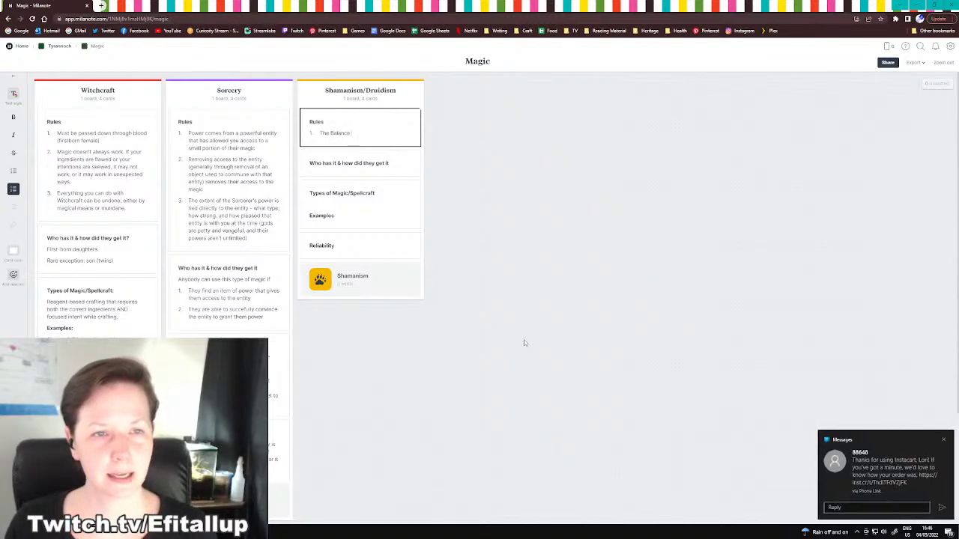
{"action": "type", "text": " must be maintained"}
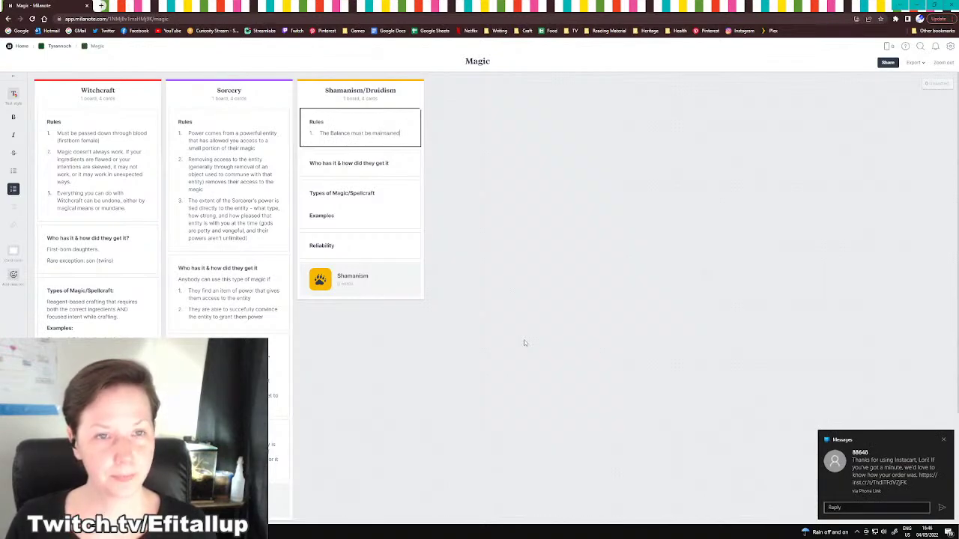
{"action": "type", "text": "."}
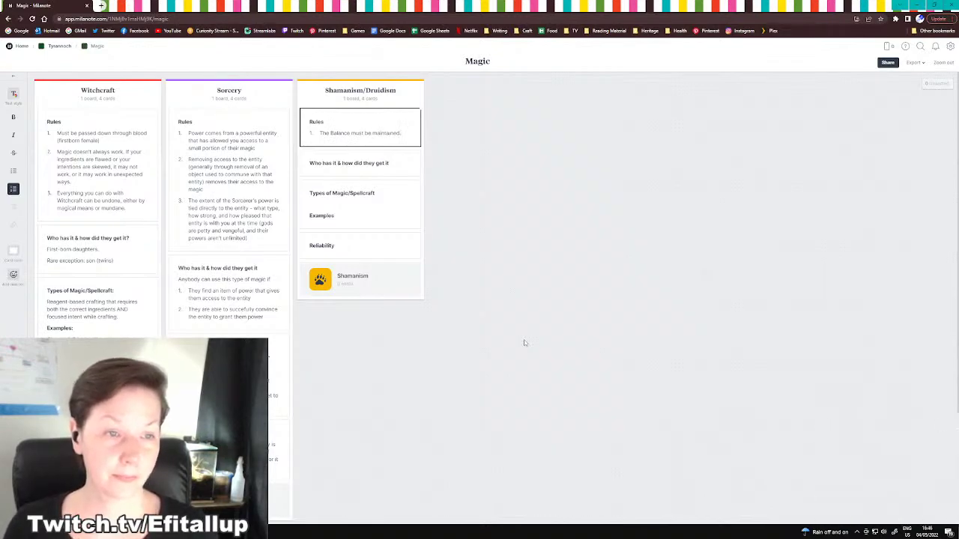
Add Shamanism/Druidism rule 2: "If the Balance is not maintained, it will correct itself, often to catastrophic ends"
{"action": "key", "text": "Return"}
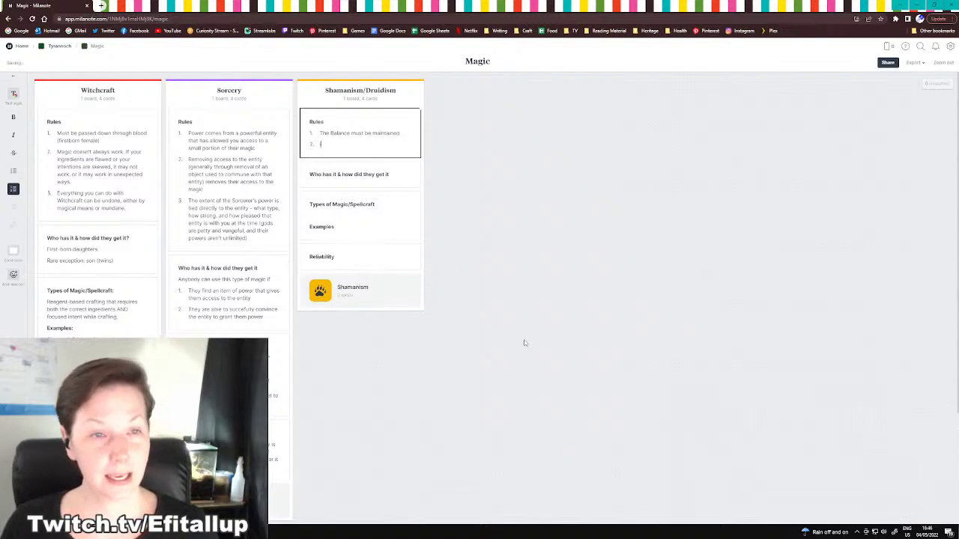
{"action": "type", "text": "If the Bala"}
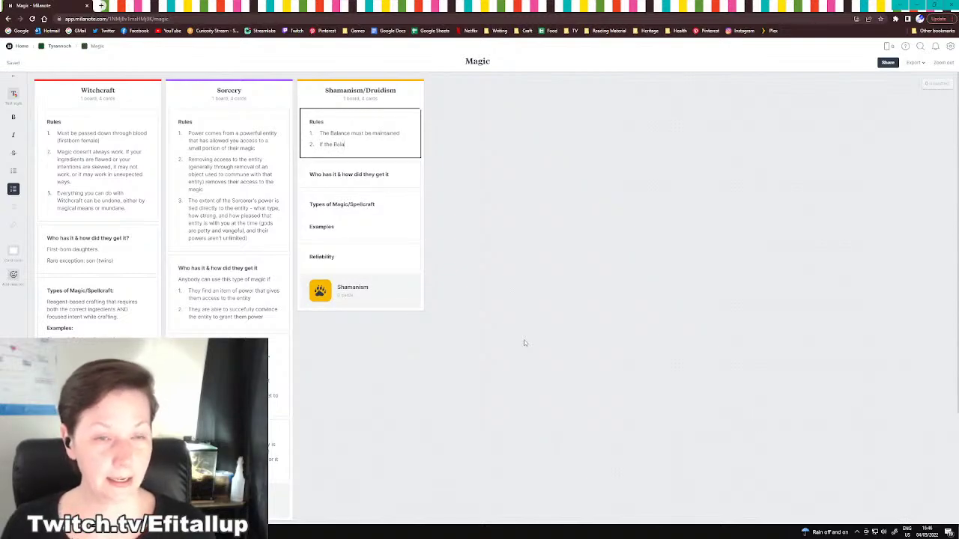
{"action": "type", "text": "nce is not main"}
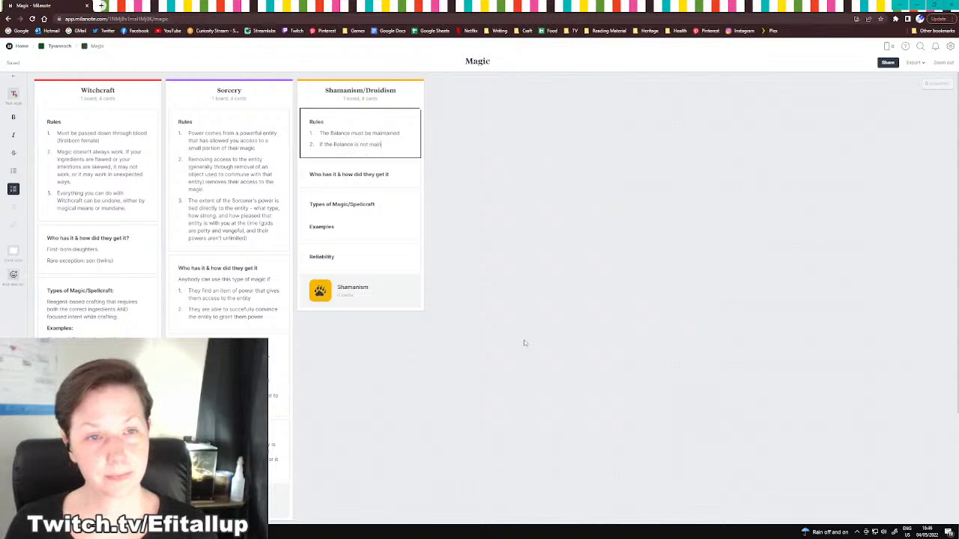
{"action": "type", "text": "tained, it will"}
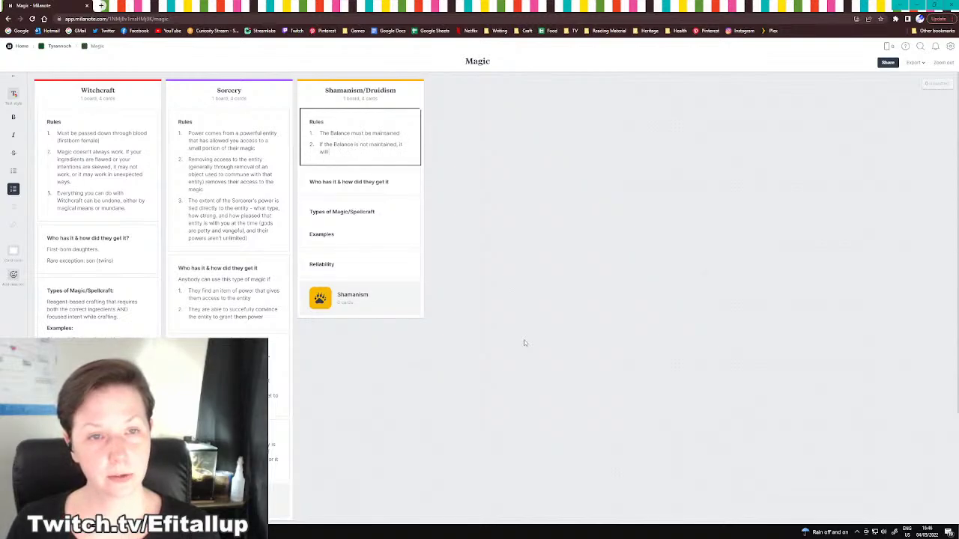
{"action": "type", "text": " correct itself,"}
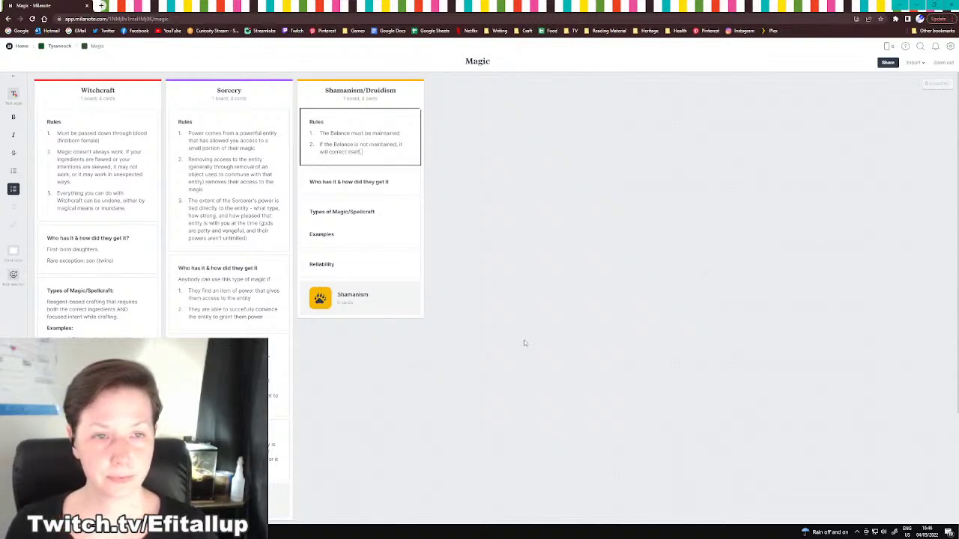
{"action": "type", "text": " often to catastroph"}
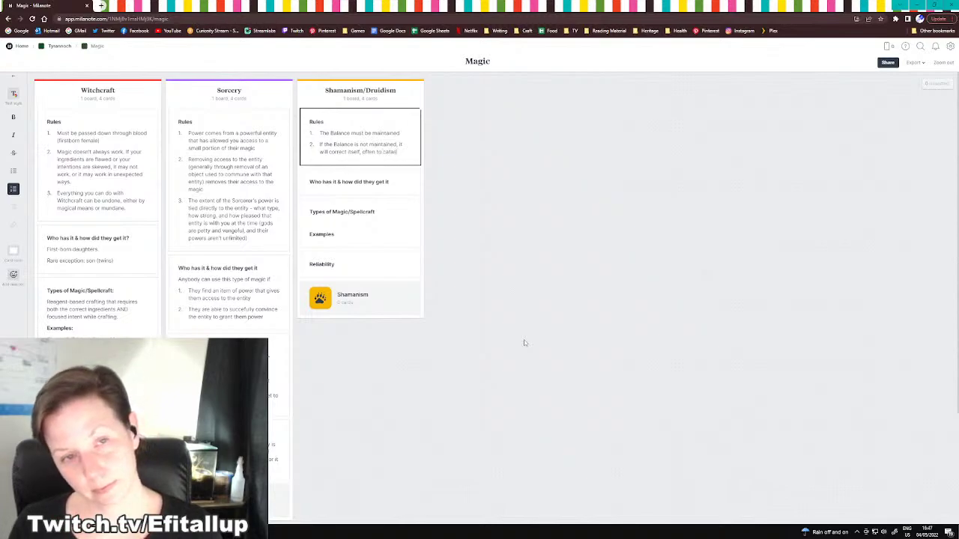
{"action": "type", "text": "ic"}
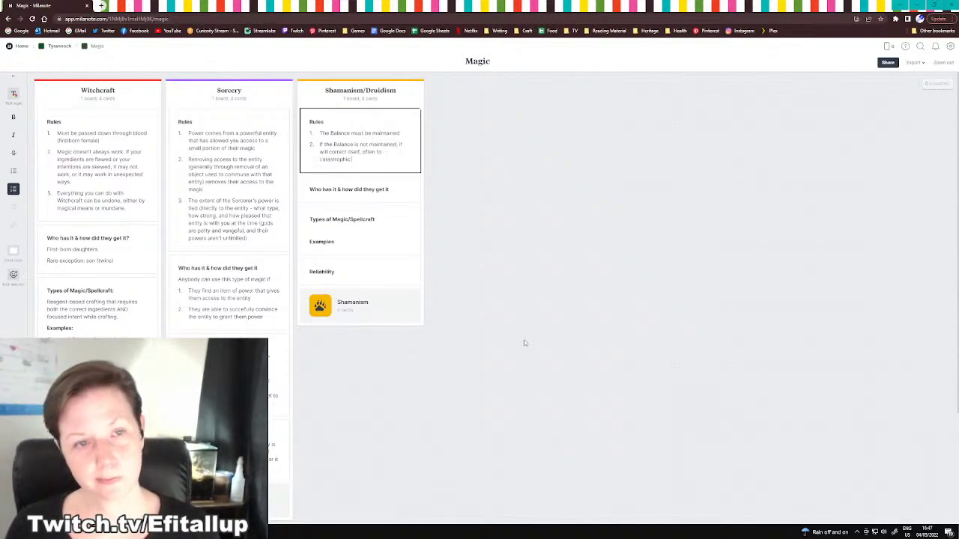
{"action": "type", "text": " end"}
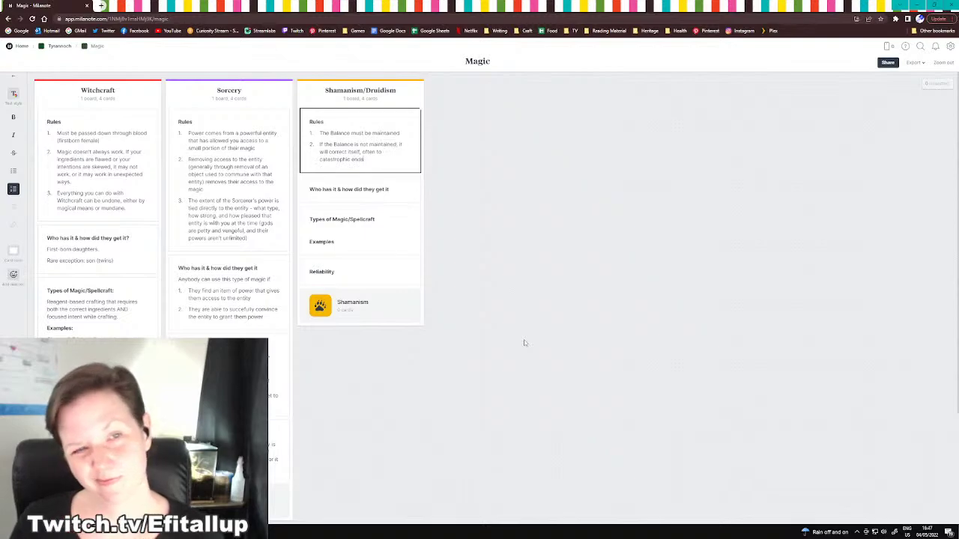
{"action": "type", "text": "s"}
Add Shamanism/Druidism rule 3: "Very SLOW magic; works on the cycles of nature"
{"action": "key", "text": "Return"}
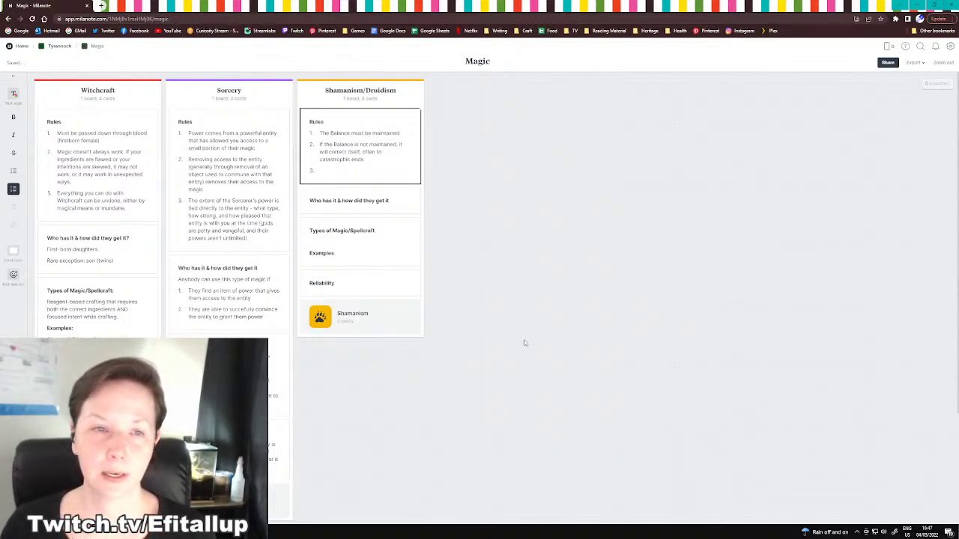
{"action": "type", "text": "Very"}
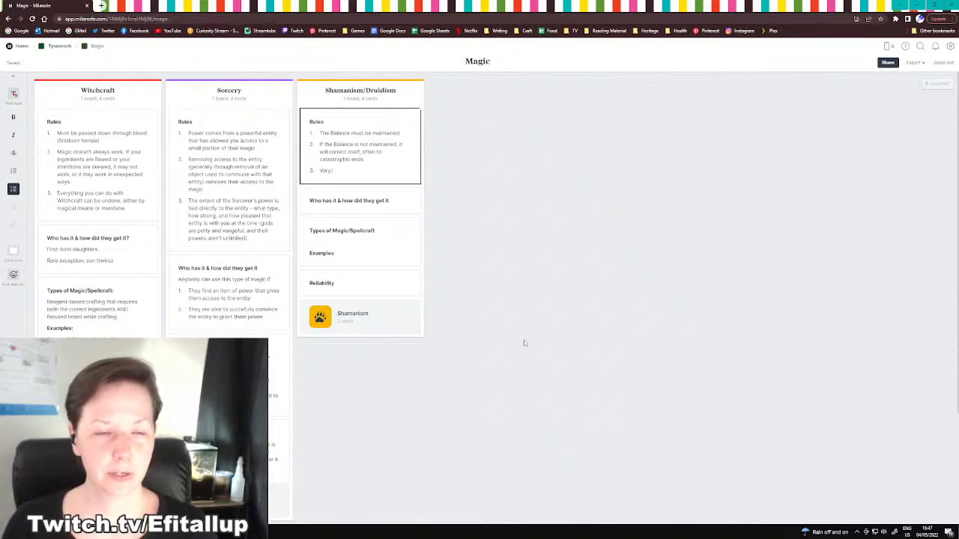
{"action": "type", "text": " SLOW magic"}
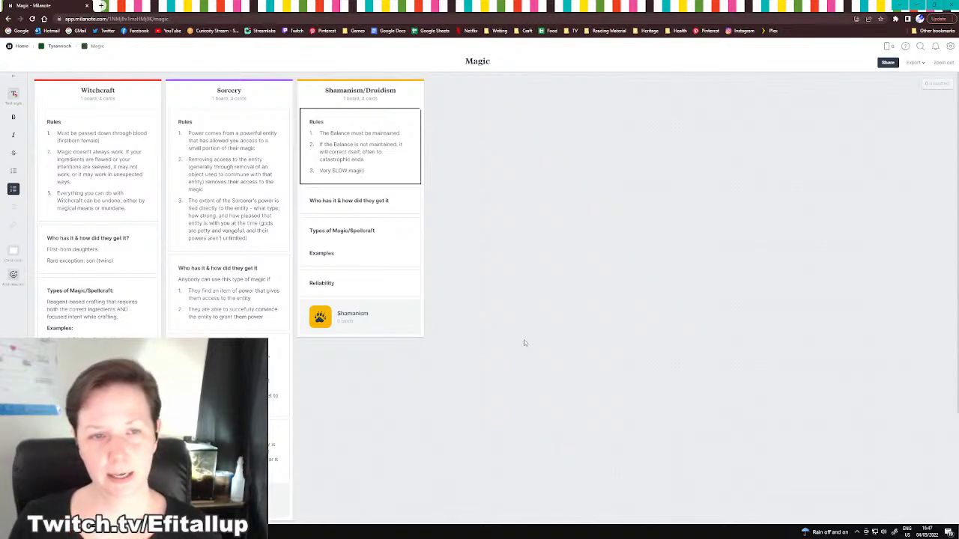
{"action": "type", "text": "; works on the cycle"}
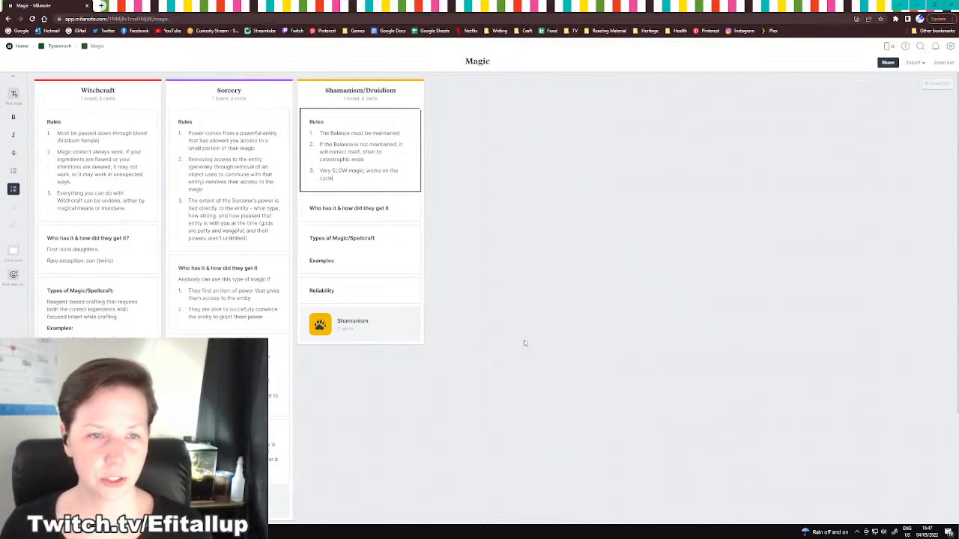
{"action": "type", "text": "s of nature"}
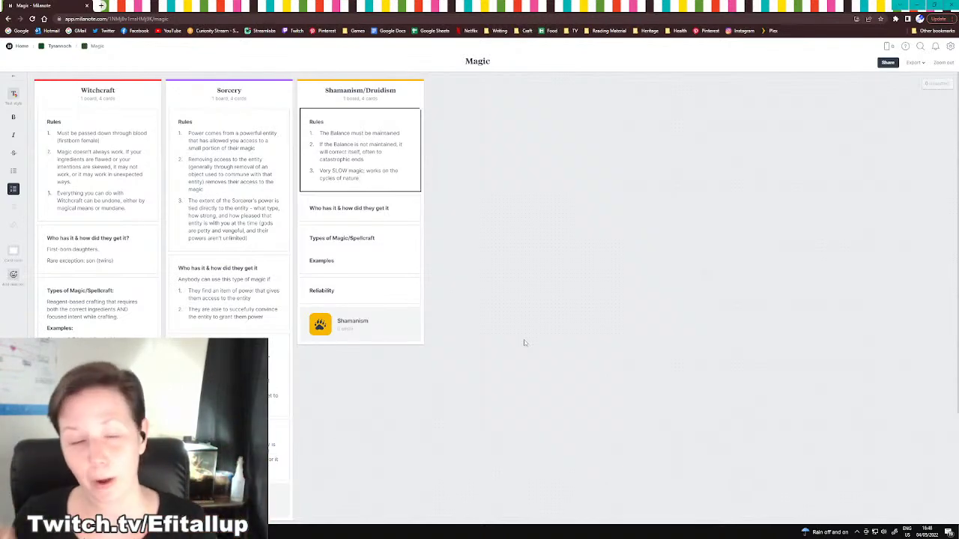
{"action": "left_click", "coordinate": [543, 206]}
Enter "Hereditary. Follows family lines." below the heading of the Shamanism/Druidism "Who has it & how did they get it" card
{"action": "left_click", "coordinate": [401, 206]}
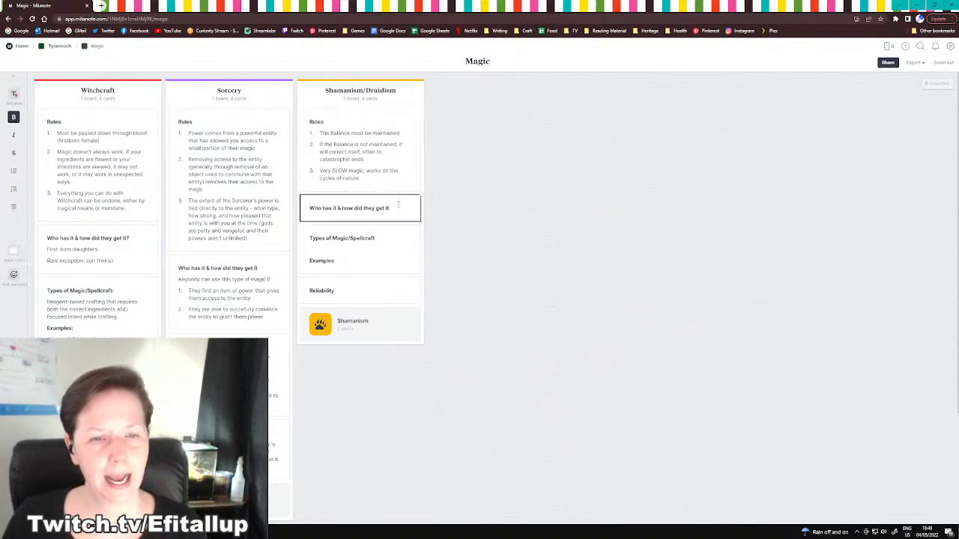
{"action": "key", "text": "Return"}
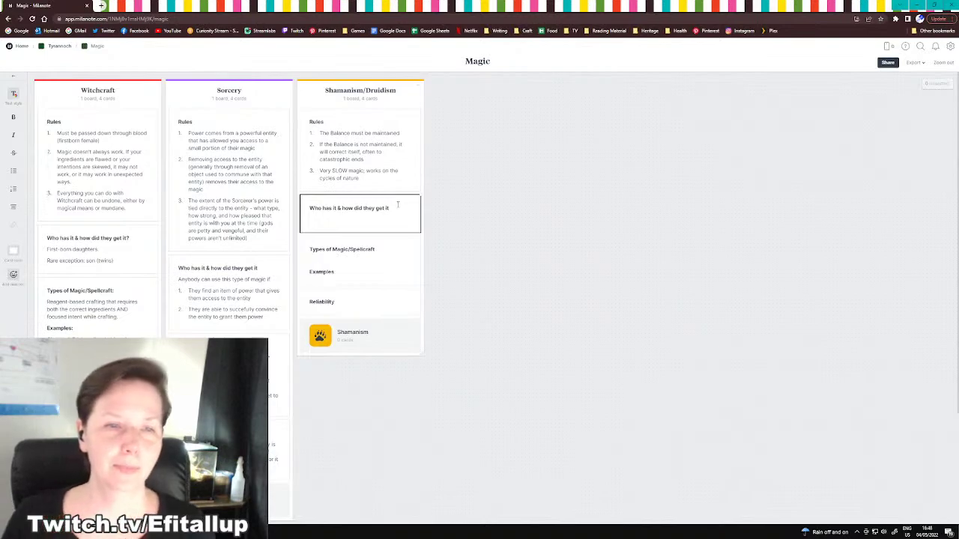
{"action": "type", "text": "Her"}
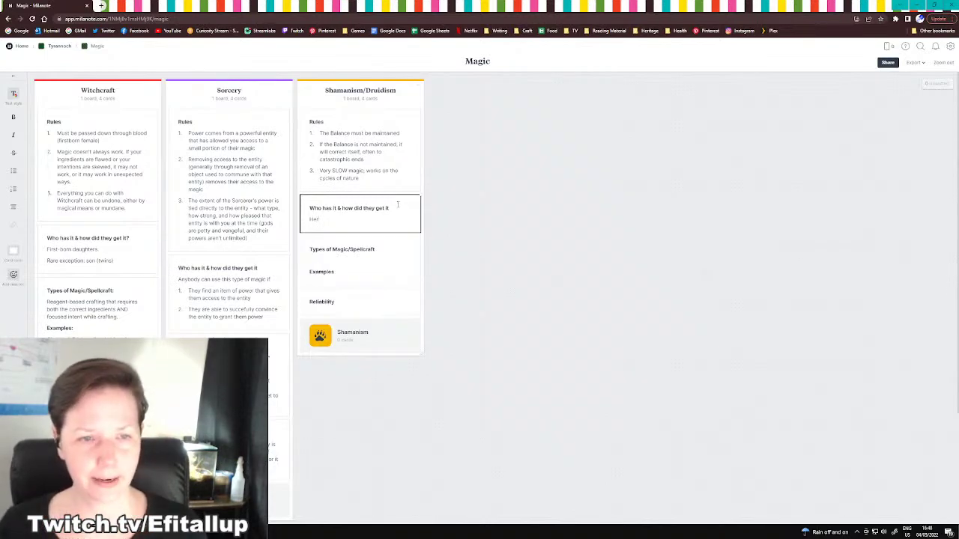
{"action": "type", "text": "editary"}
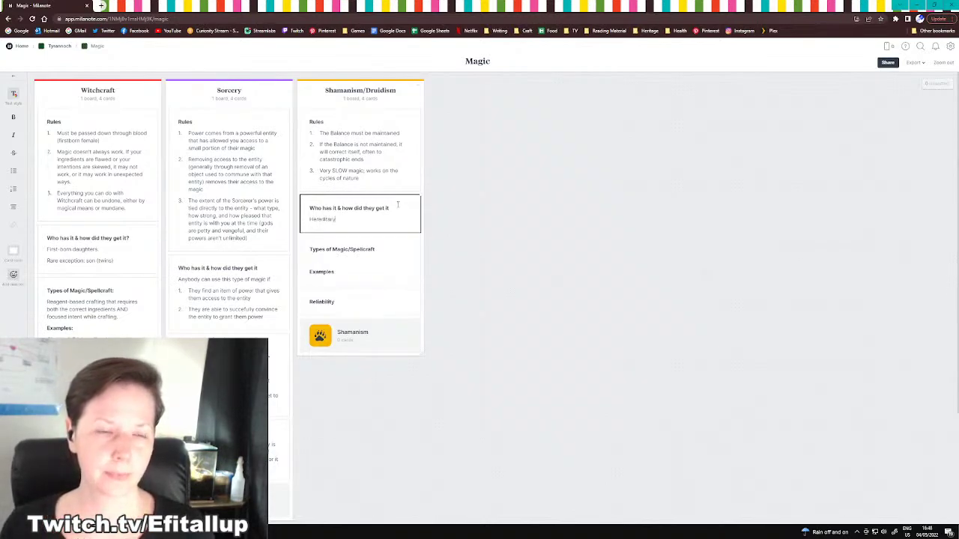
{"action": "type", "text": ". Followe"}
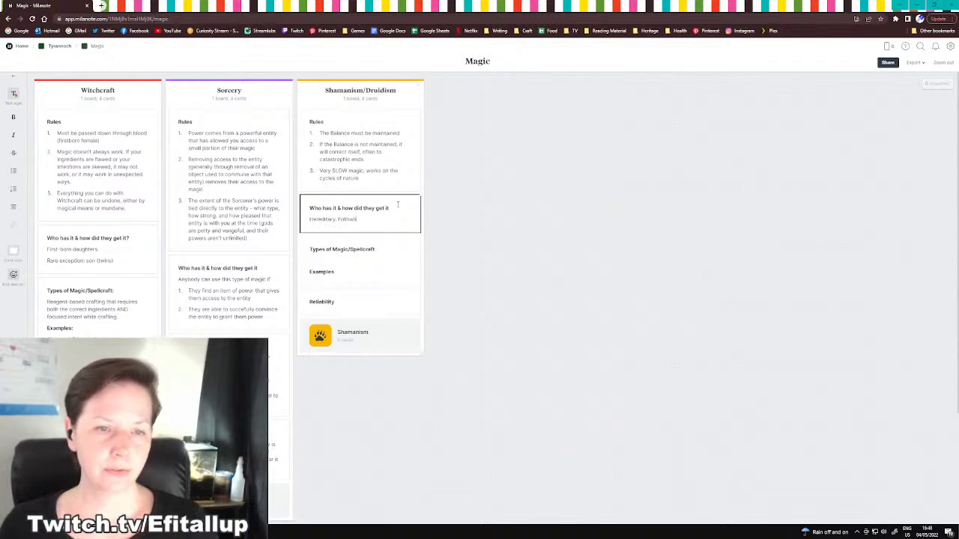
{"action": "type", "text": " family lines."}
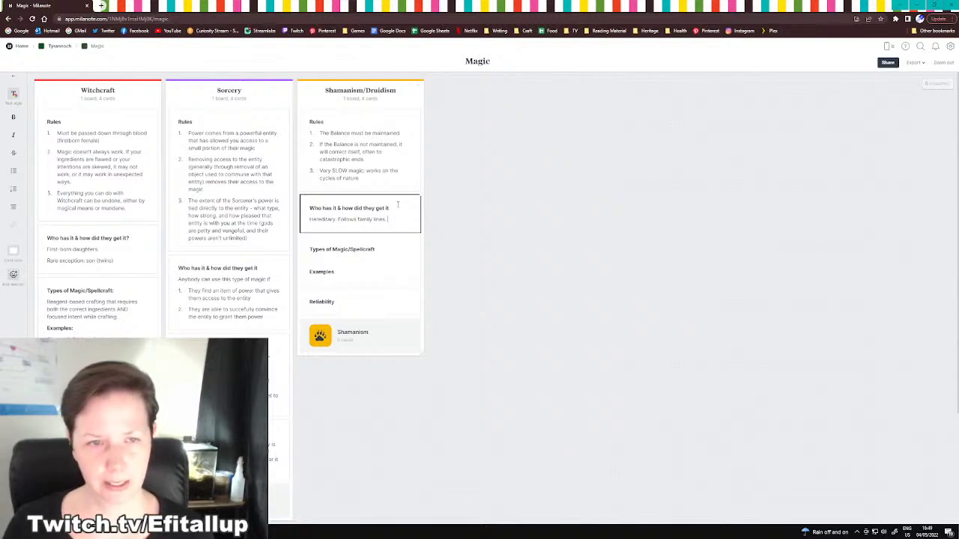
Extend the family lines sentence with ", but you have to learn how it works, and teach yourself to see the Balance."
{"action": "type", "text": ", bu"}
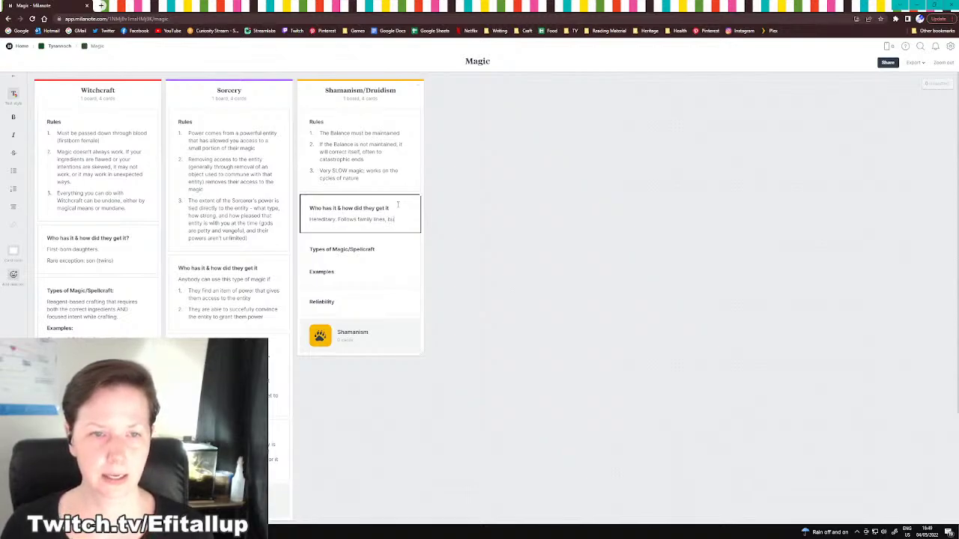
{"action": "type", "text": "t you have to learn"}
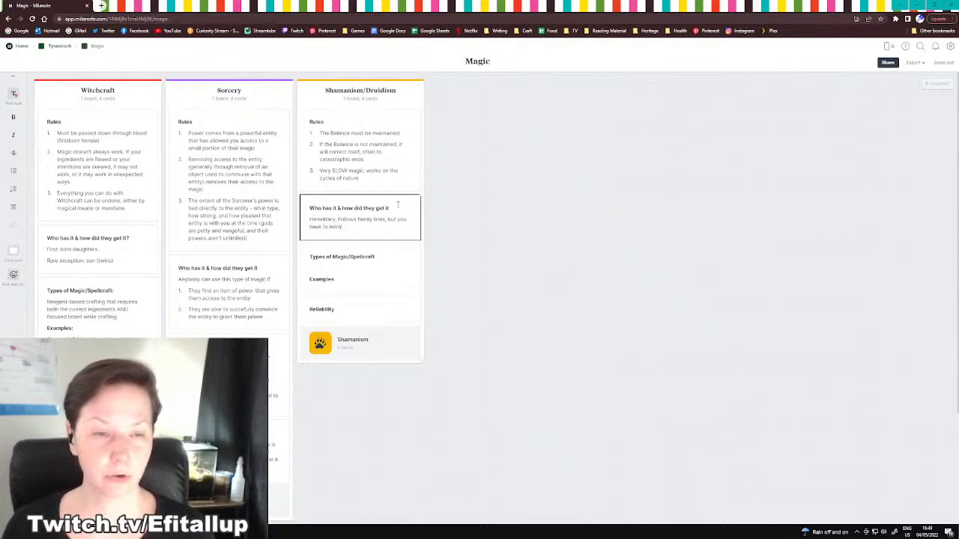
{"action": "type", "text": " how. it works"}
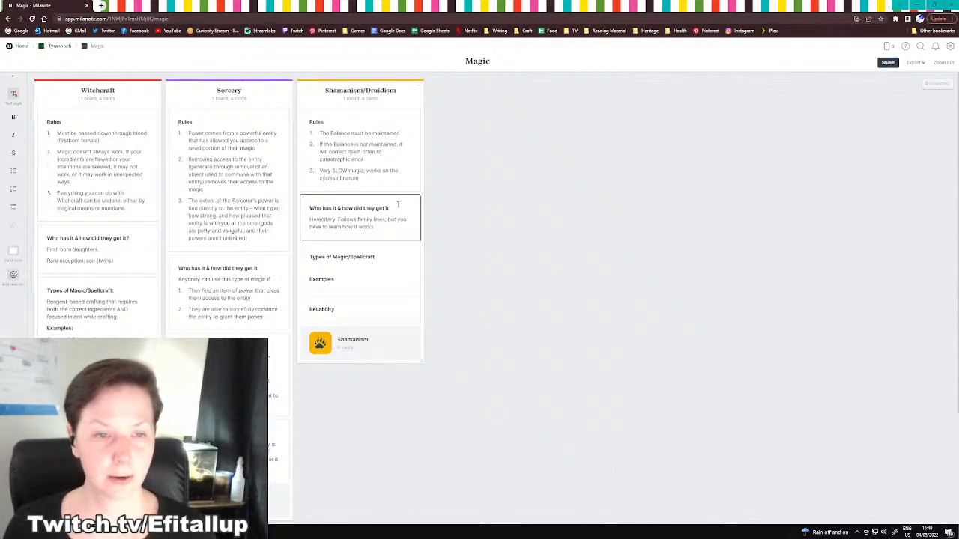
{"action": "type", "text": ", and tea"}
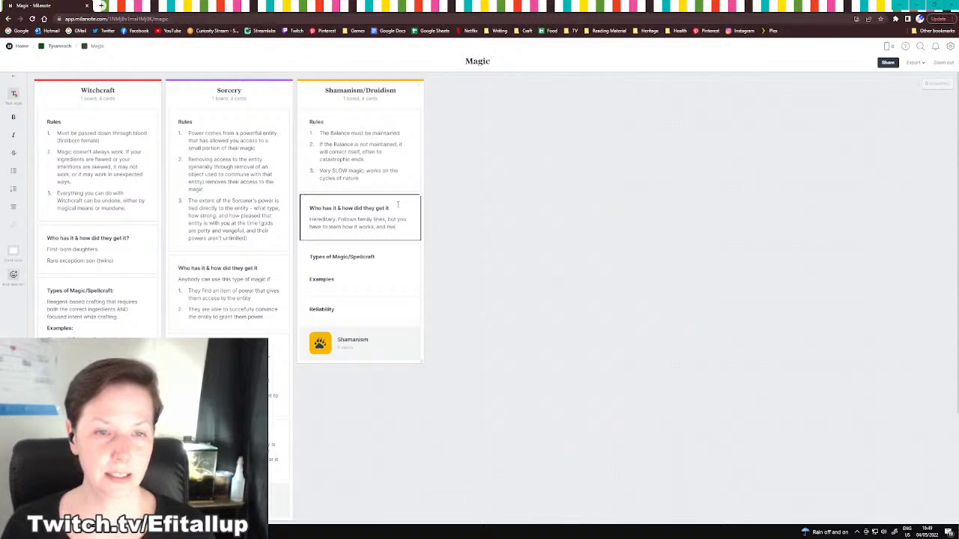
{"action": "type", "text": "ch yourself to see!"}
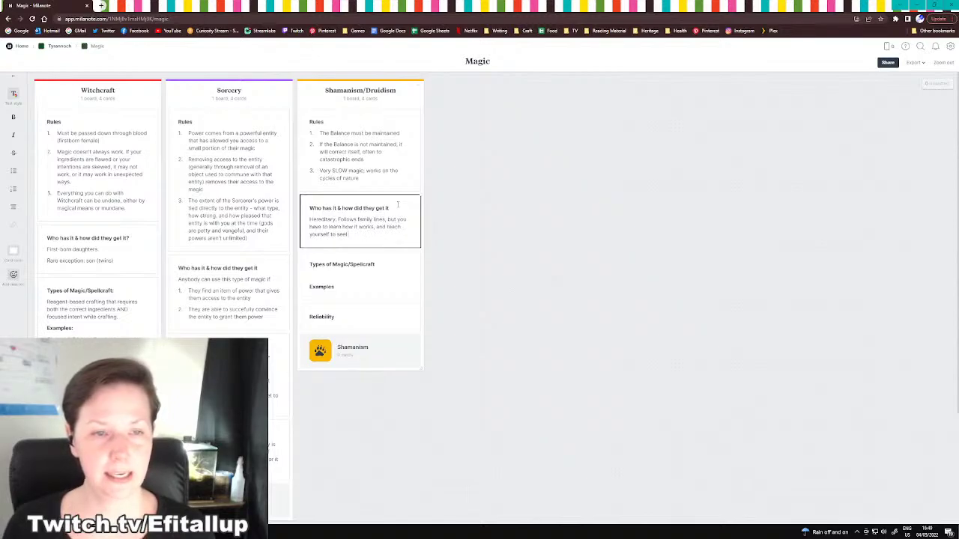
{"action": "key", "text": "BackSpace"}
{"action": "type", "text": " the Balance."}
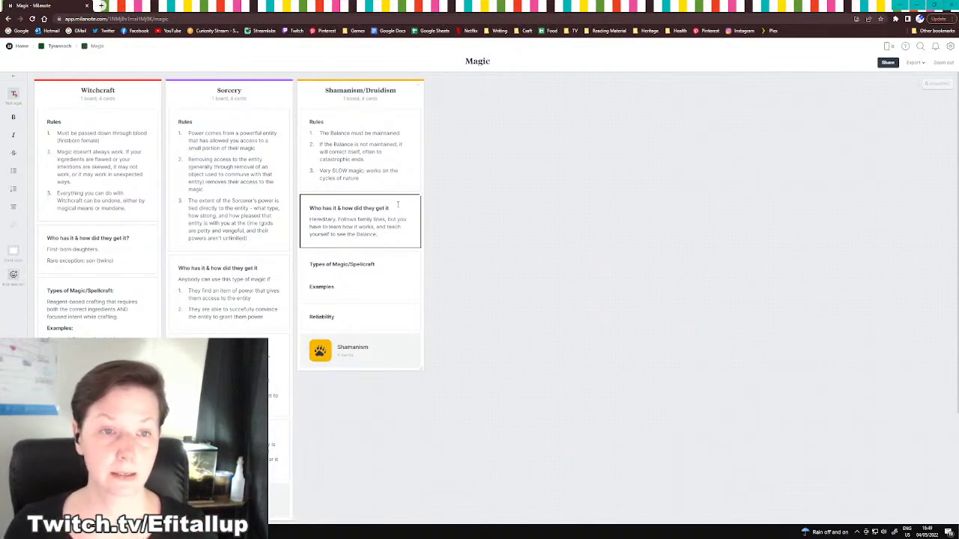
Enter "Energy transference. Life must come from somewhere to be applied somewhere else." below the Shamanism/Druidism "Types of Magic/Spellcraft" heading
{"action": "left_click", "coordinate": [315, 279]}
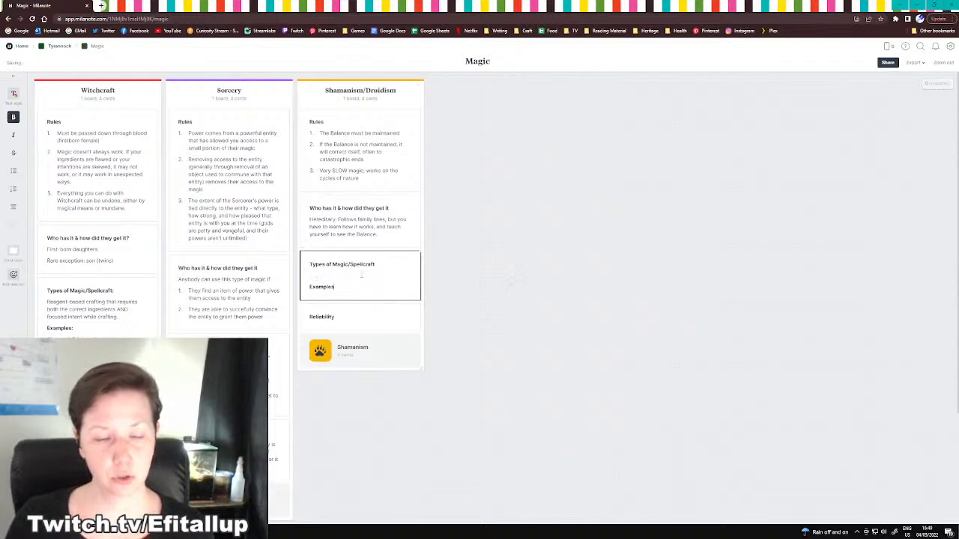
{"action": "left_click", "coordinate": [318, 276]}
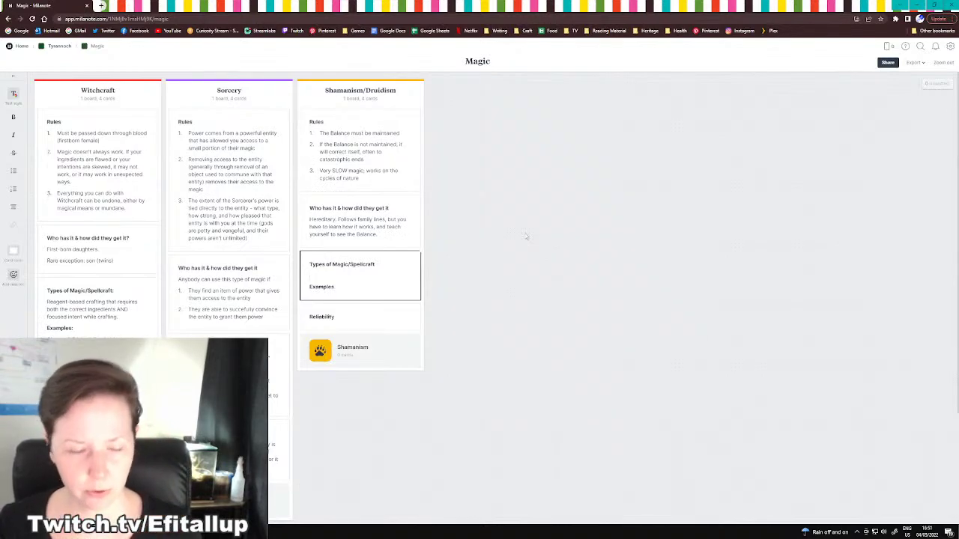
{"action": "type", "text": "Energy transf"}
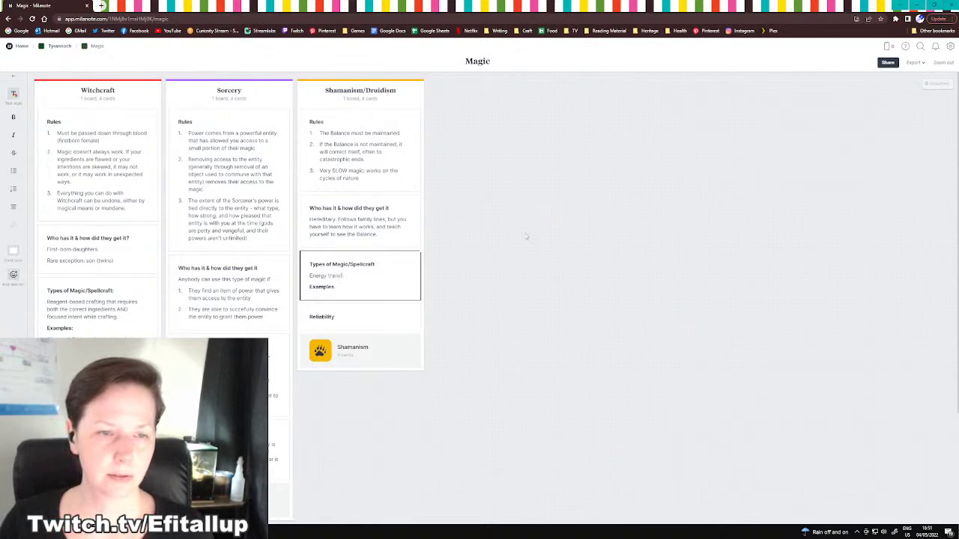
{"action": "type", "text": "erence. L"}
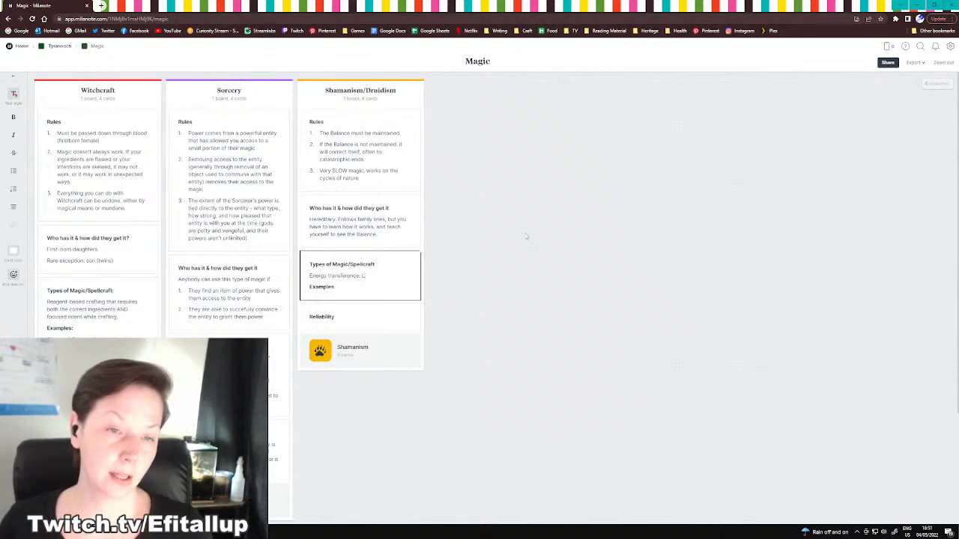
{"action": "type", "text": "ife"}
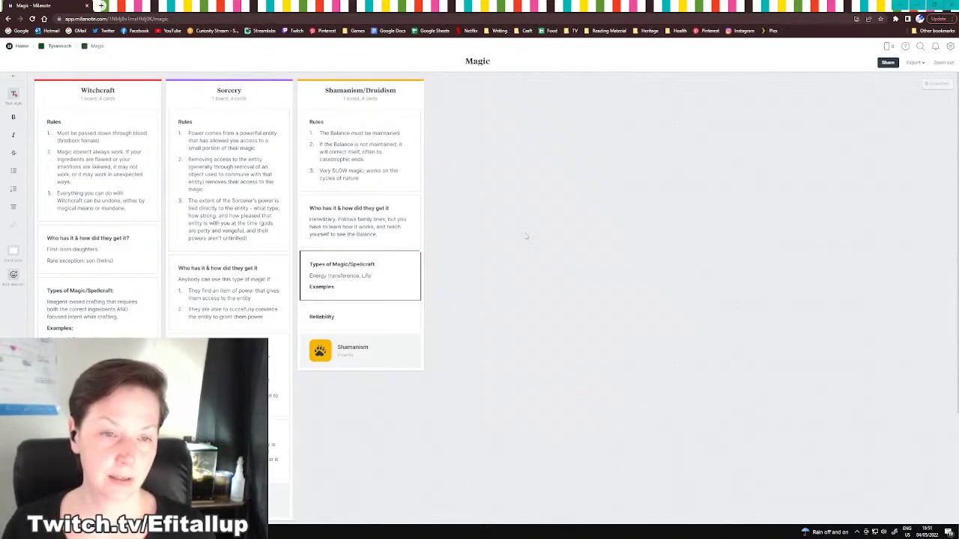
{"action": "type", "text": " must come"}
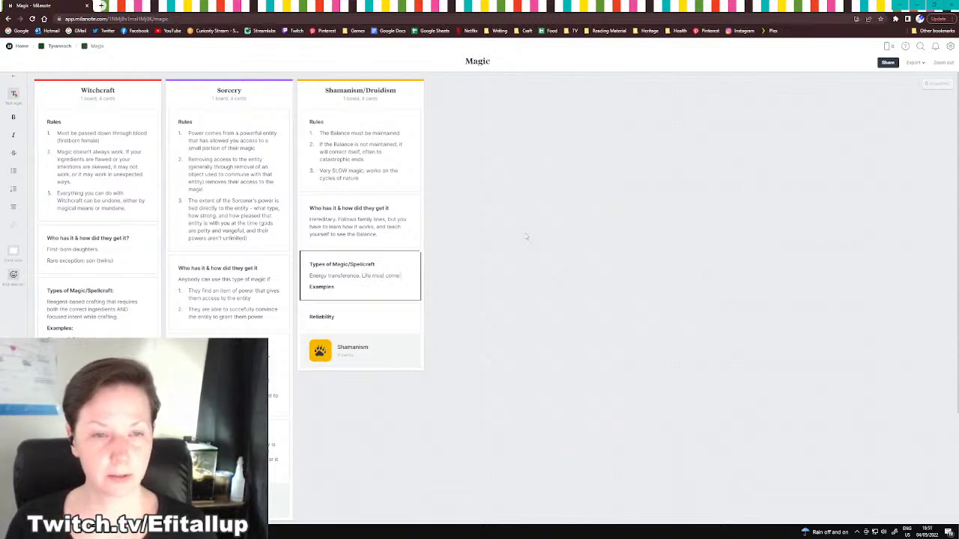
{"action": "type", "text": " from somewhere to b"}
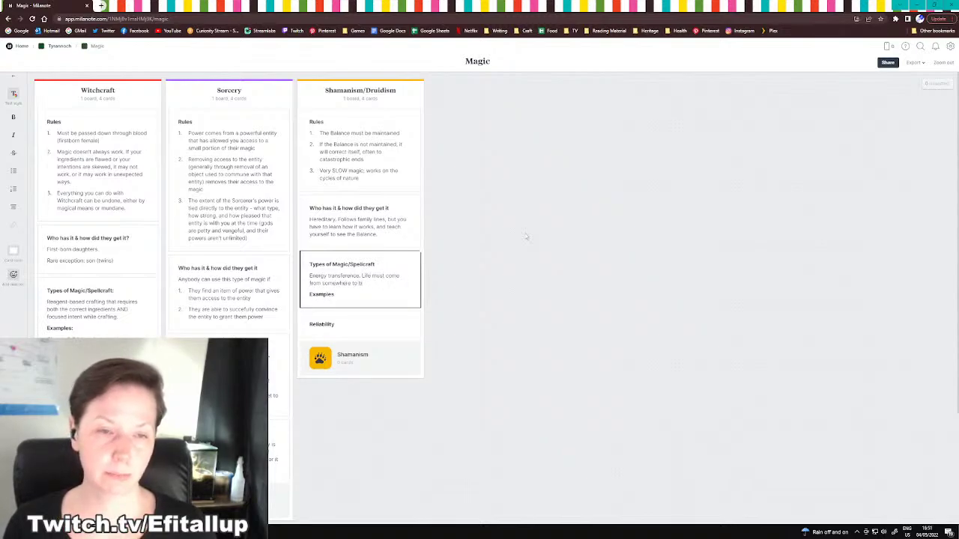
{"action": "type", "text": "e applied s"}
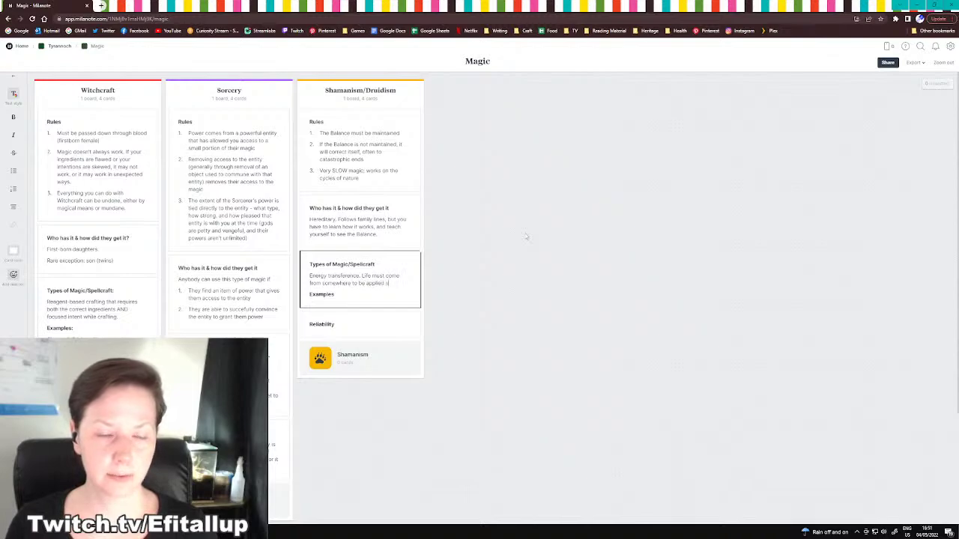
{"action": "type", "text": "omewhere else. L"}
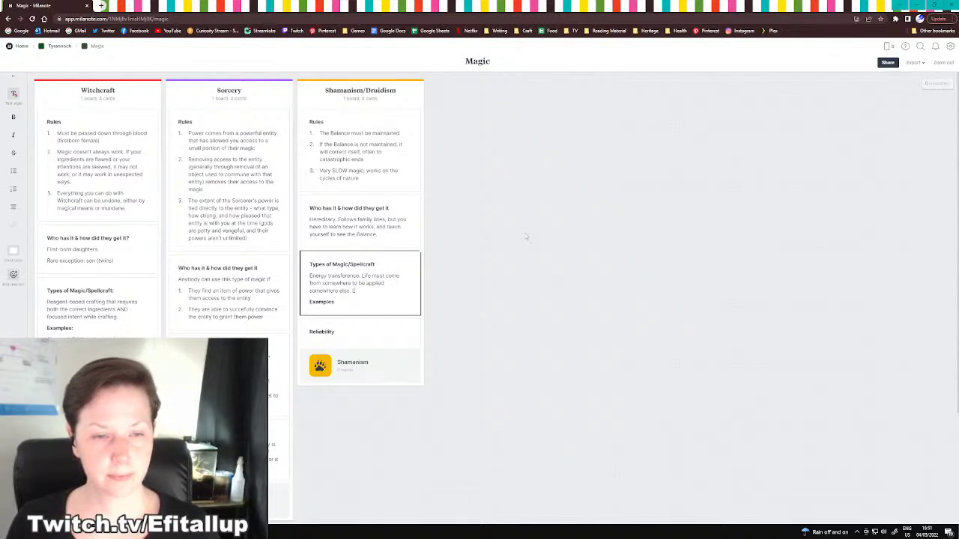
Continue the energy transference text with "Life and death are two sides of the same coin - to give life, death must be dealt elsewhere."
{"action": "type", "text": "ife and death are"}
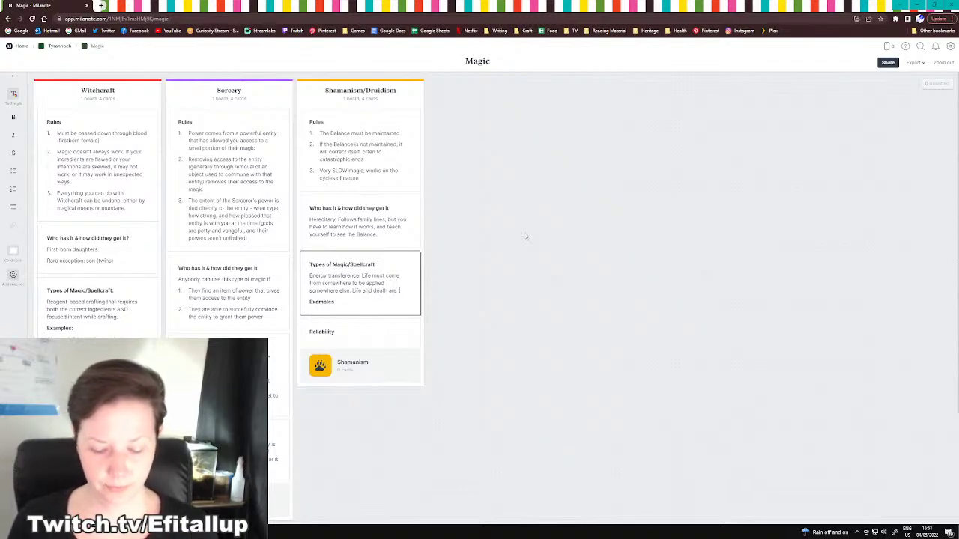
{"action": "type", "text": " two sides of the same coin -"}
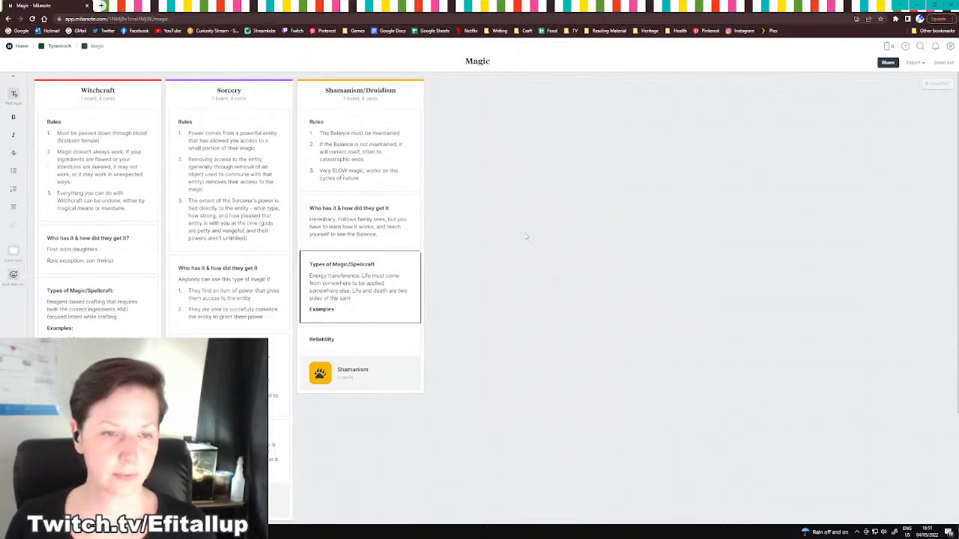
{"action": "type", "text": "give"}
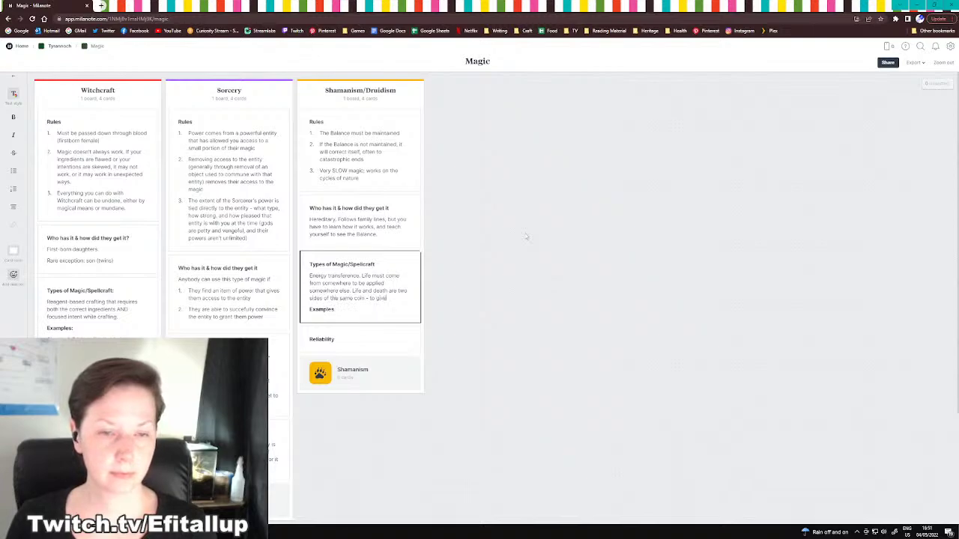
{"action": "type", "text": " life, death inust"}
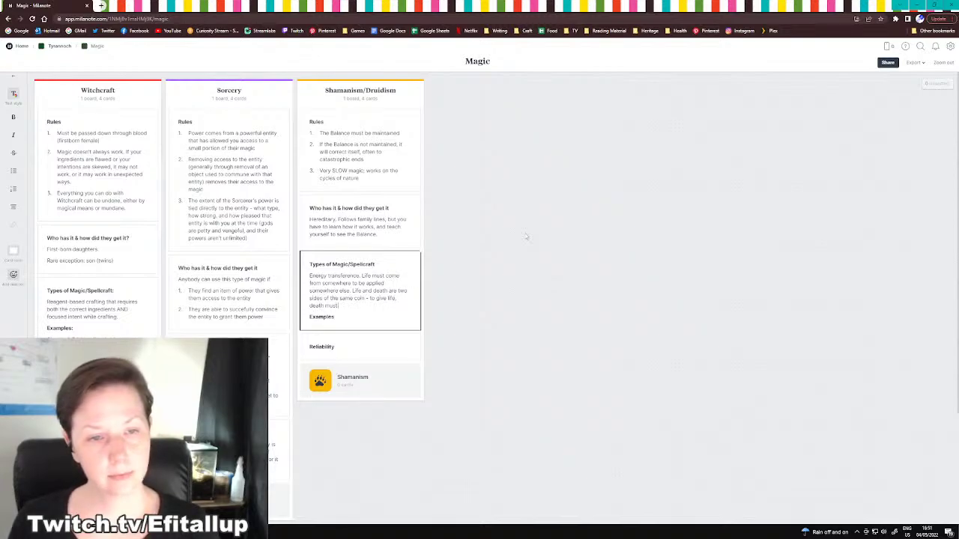
{"action": "type", "text": " be dealt wlsewhere."}
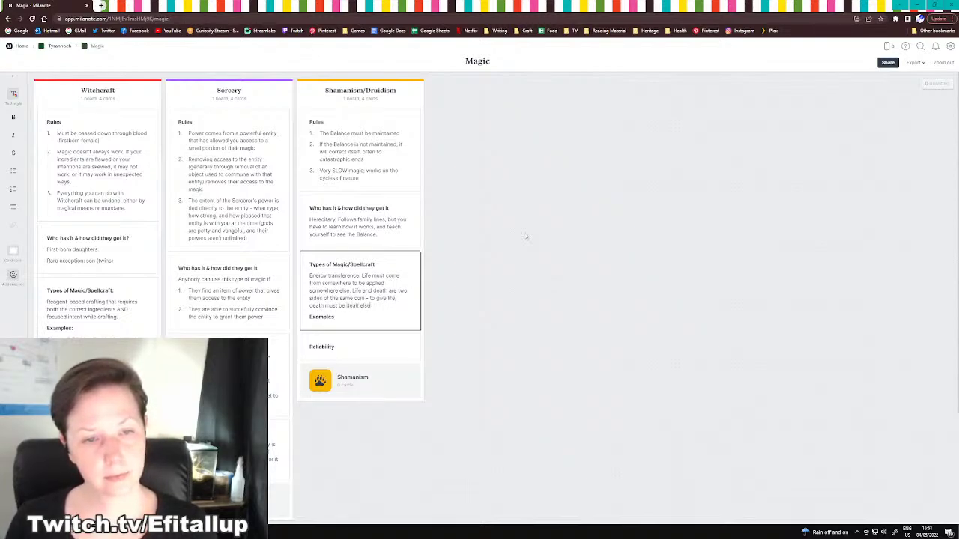
Add the Shamanism/Druidism example "To heal a bone, you take a bone from some living thing (killing it)" below the Examples heading
{"action": "key", "text": "Down"}
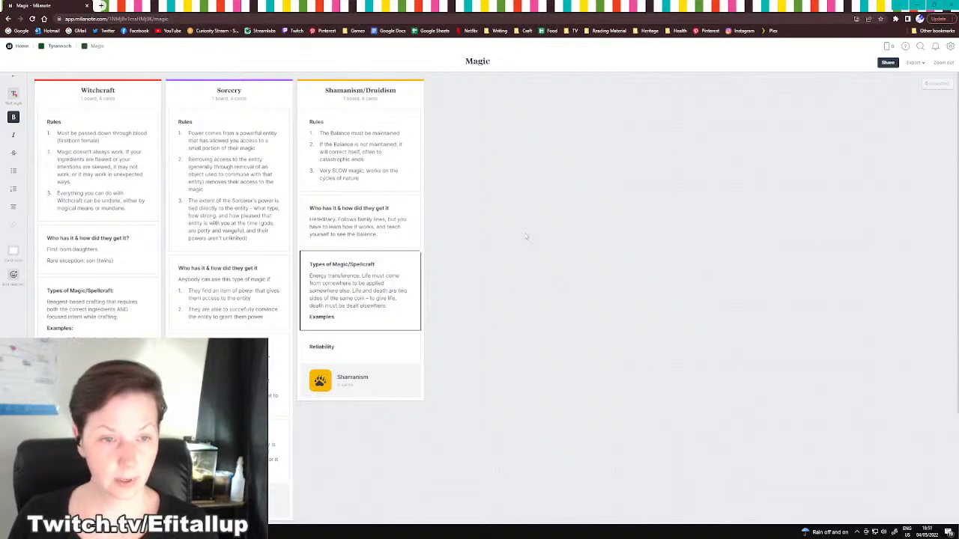
{"action": "key", "text": "Return"}
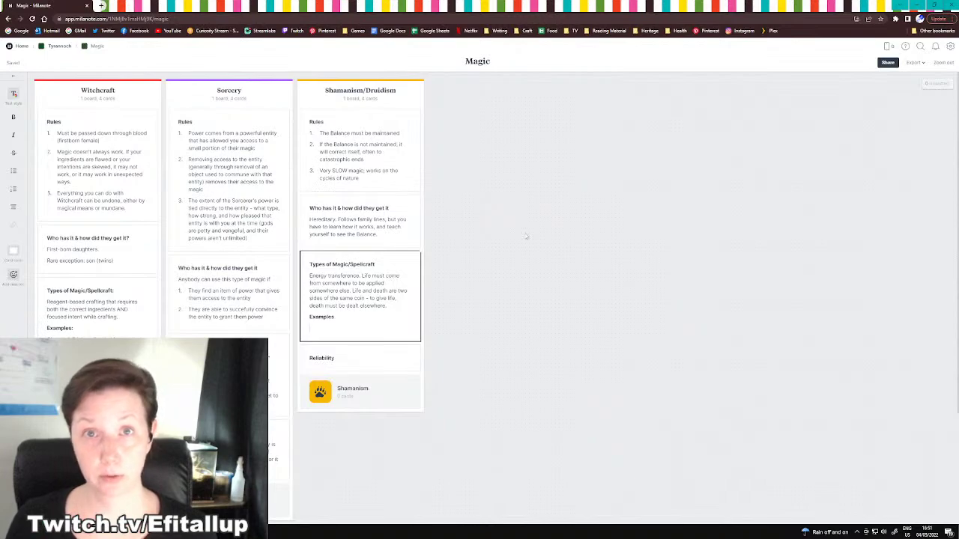
{"action": "type", "text": "To heal"}
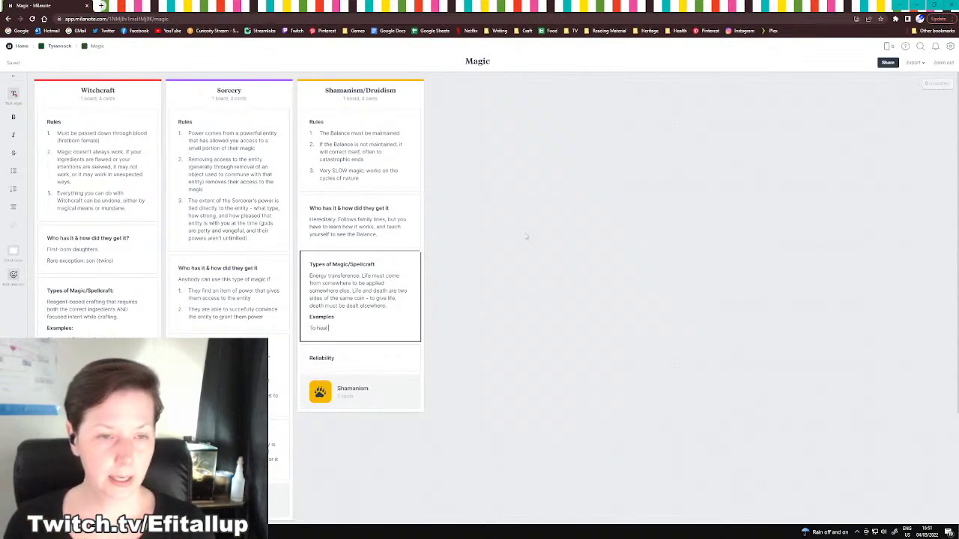
{"action": "type", "text": " a bone, you take"}
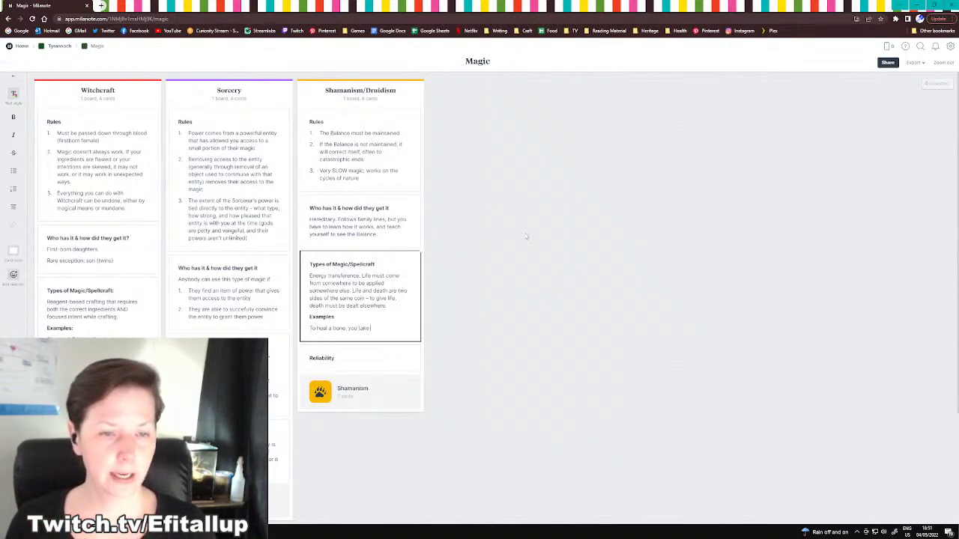
{"action": "type", "text": " a bone from some l"}
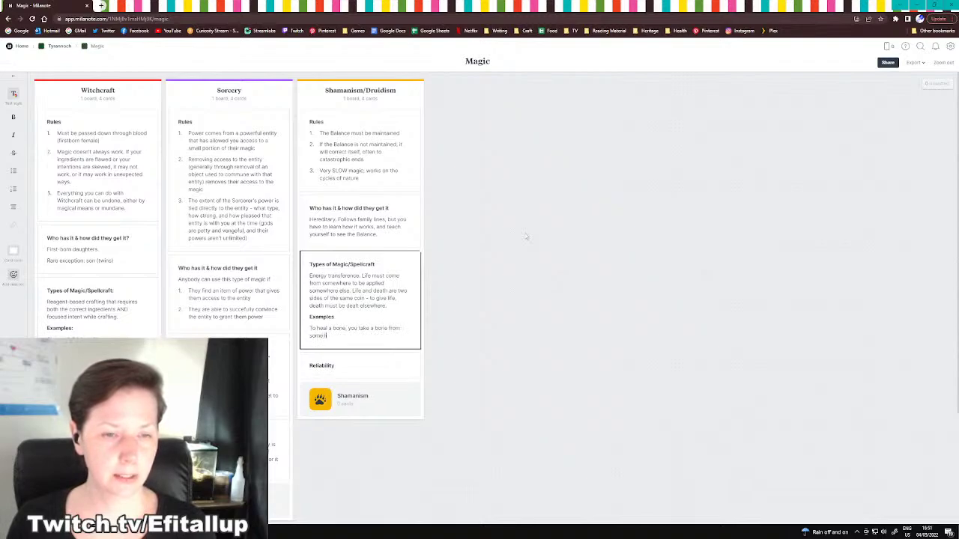
{"action": "type", "text": "iving thing (ki"}
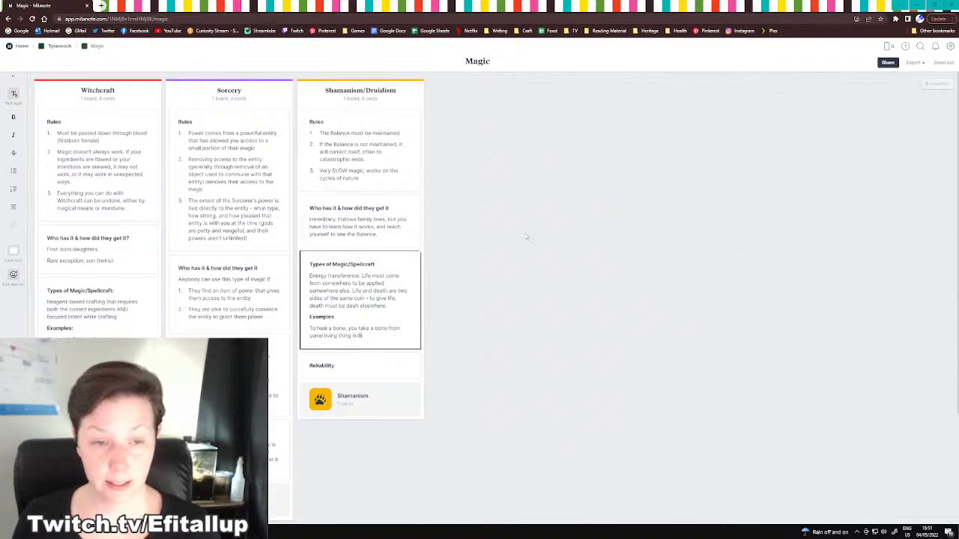
{"action": "type", "text": "lling it)"}
Start a second Shamanism/Druidism example on a new line with "To heal upset blood (illness)"
{"action": "key", "text": "Return"}
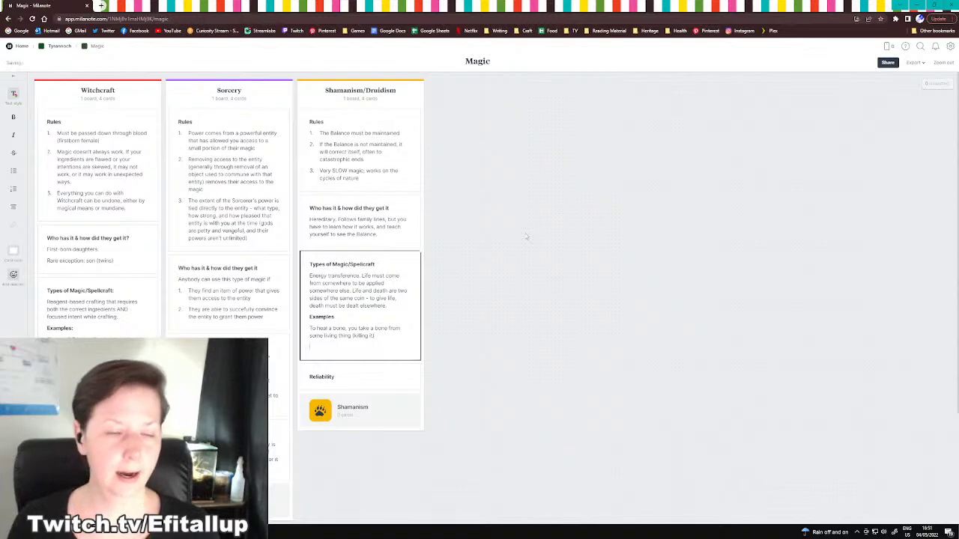
{"action": "type", "text": "To heal"}
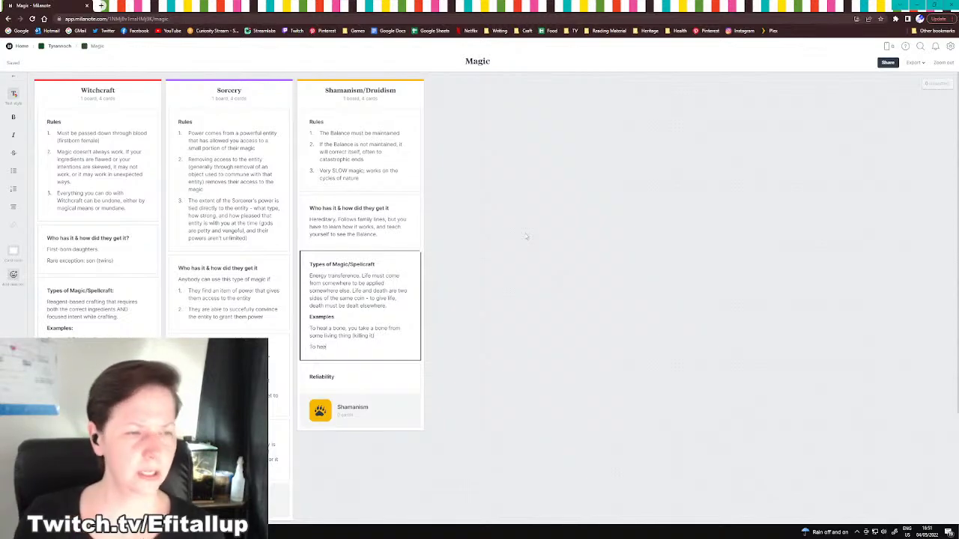
{"action": "type", "text": " spset bl"}
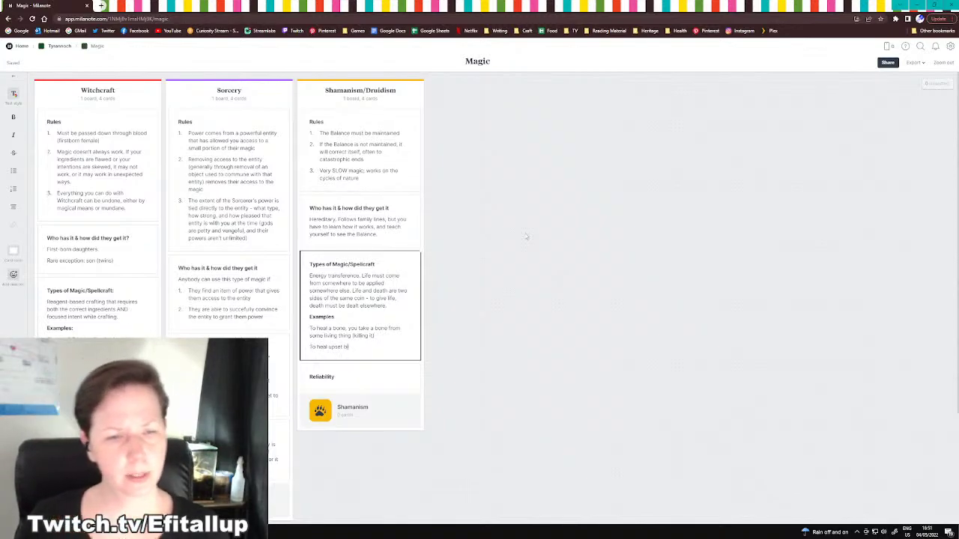
{"action": "type", "text": "ood (stomach)"}
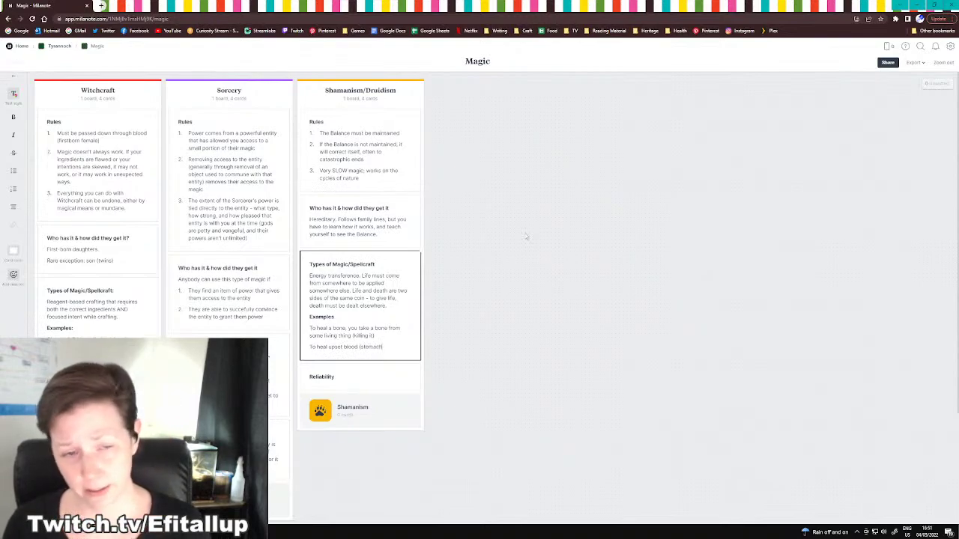
{"action": "type", "text": " ill"}
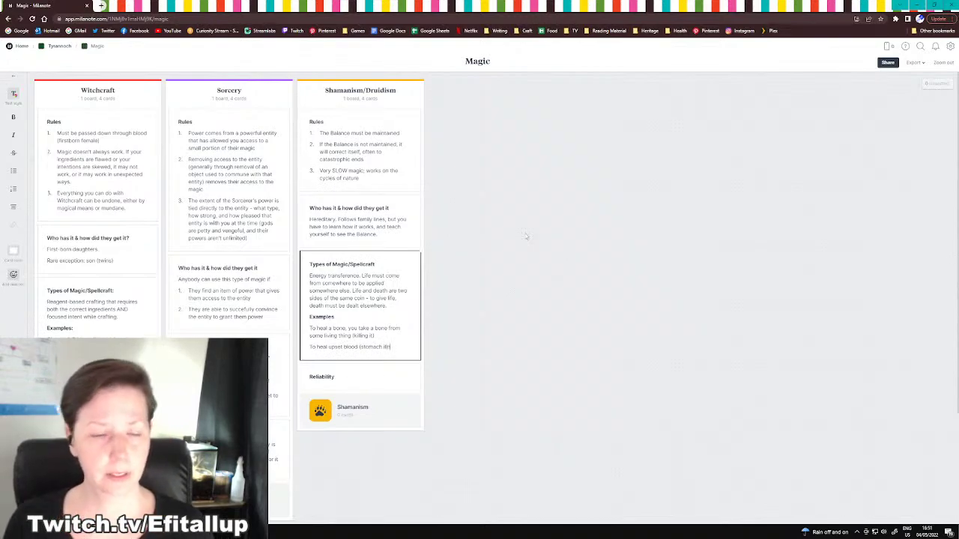
{"action": "key", "text": "BackSpace"}
{"action": "key", "text": "BackSpace"}
{"action": "key", "text": "BackSpace"}
{"action": "key", "text": "BackSpace"}
{"action": "key", "text": "BackSpace"}
{"action": "key", "text": "BackSpace"}
{"action": "key", "text": "BackSpace"}
{"action": "key", "text": "BackSpace"}
{"action": "key", "text": "BackSpace"}
{"action": "key", "text": "BackSpace"}
{"action": "key", "text": "BackSpace"}
{"action": "type", "text": "illness"}
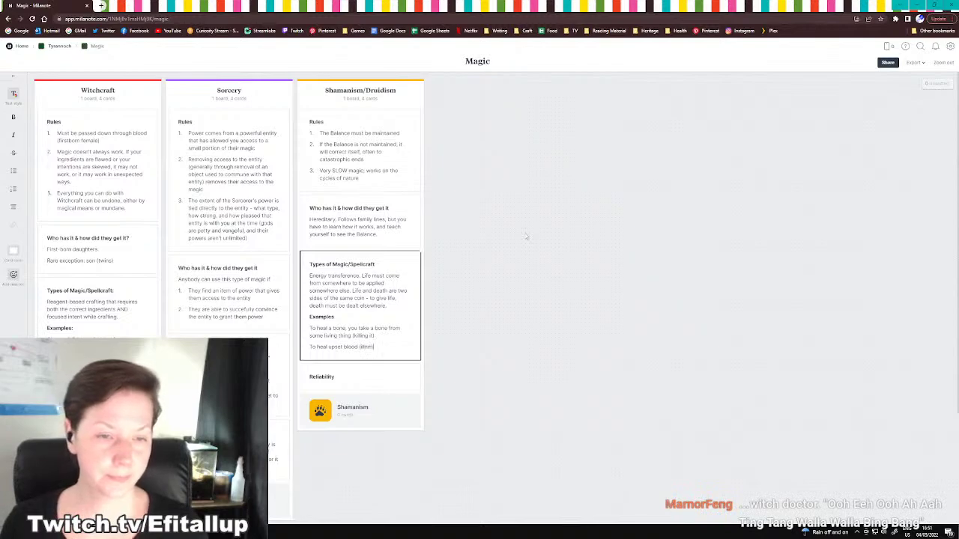
Continue the upset blood example with "you might take leaves from a plant to make tea. The patient drinks"
{"action": "key", "text": "End"}
{"action": "type", "text": "you"}
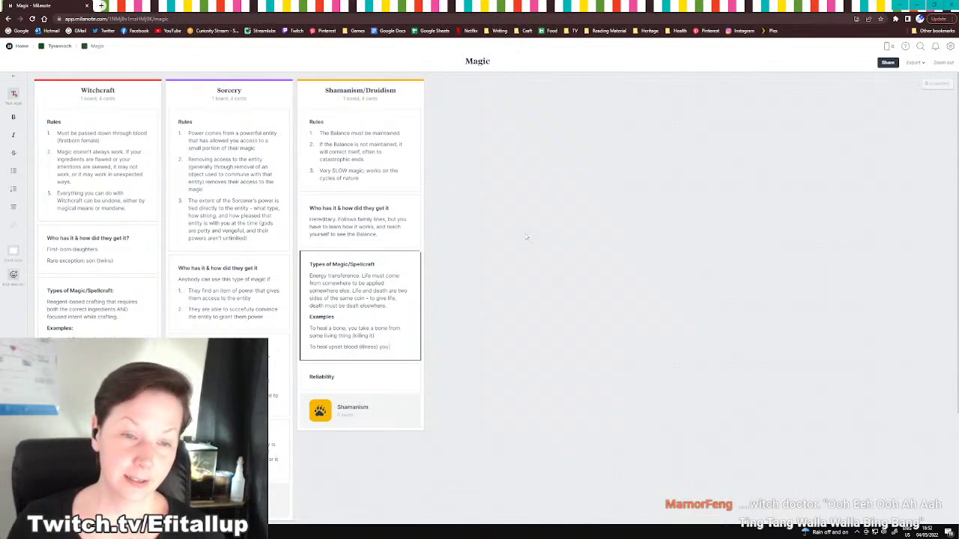
{"action": "type", "text": "might take lea"}
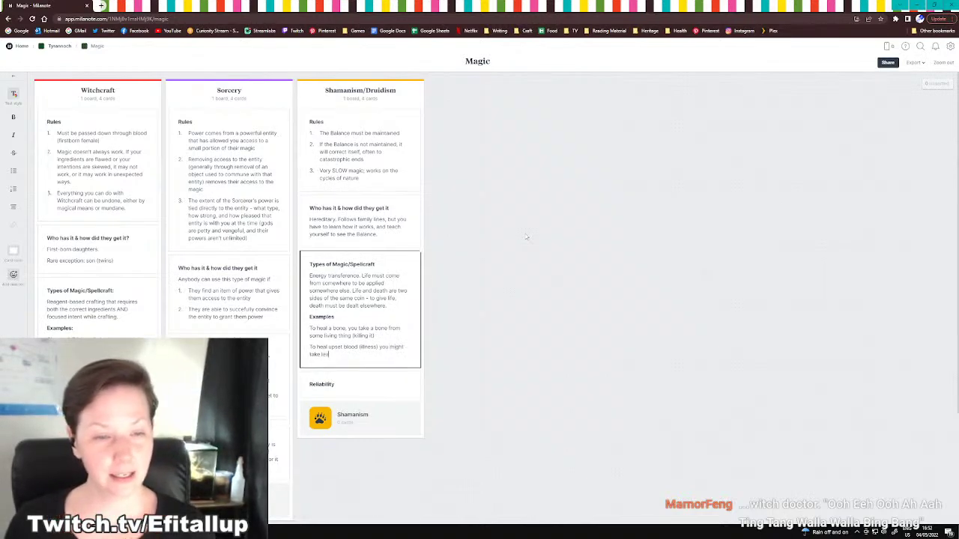
{"action": "type", "text": "ves from a plant"}
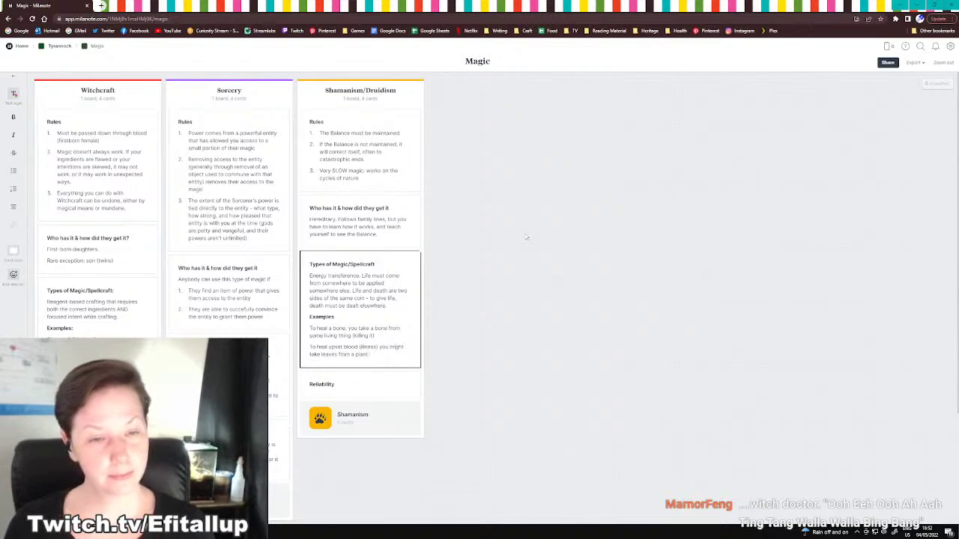
{"action": "type", "text": " to make tea. The patient drinks)"}
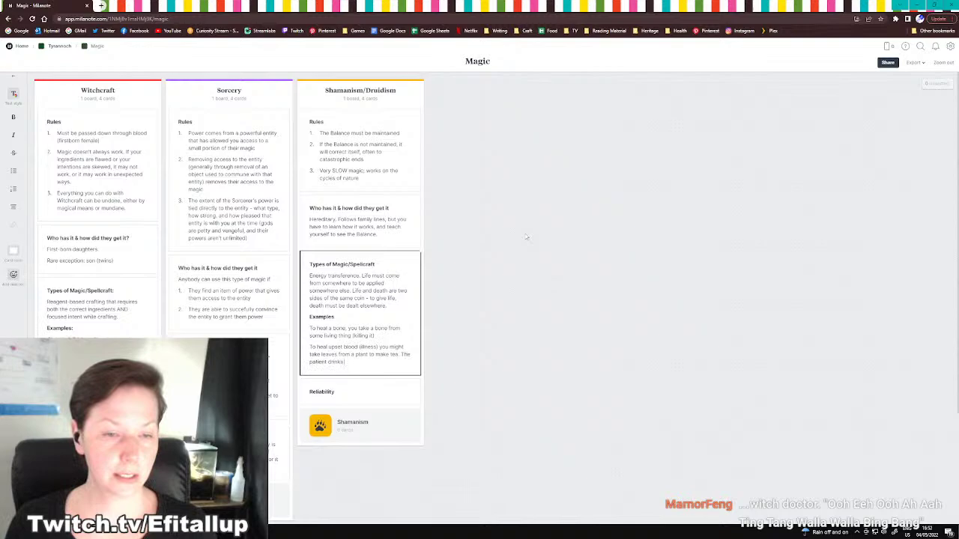
Complete the upset blood example with "the tea; they begin to heal as the plant begins to die - they have consumed the plant's life force"
{"action": "key", "text": "BackSpace"}
{"action": "type", "text": "the te"}
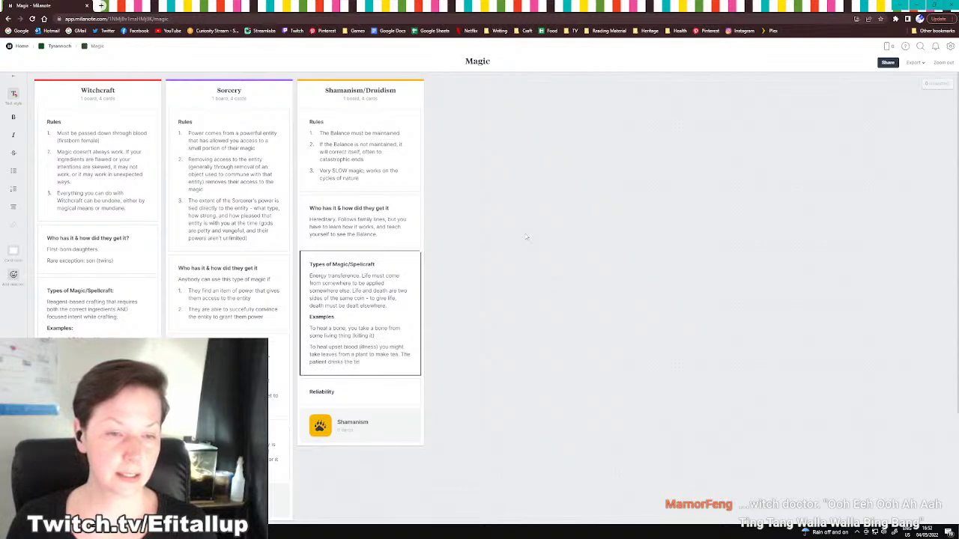
{"action": "type", "text": "a; they begin"}
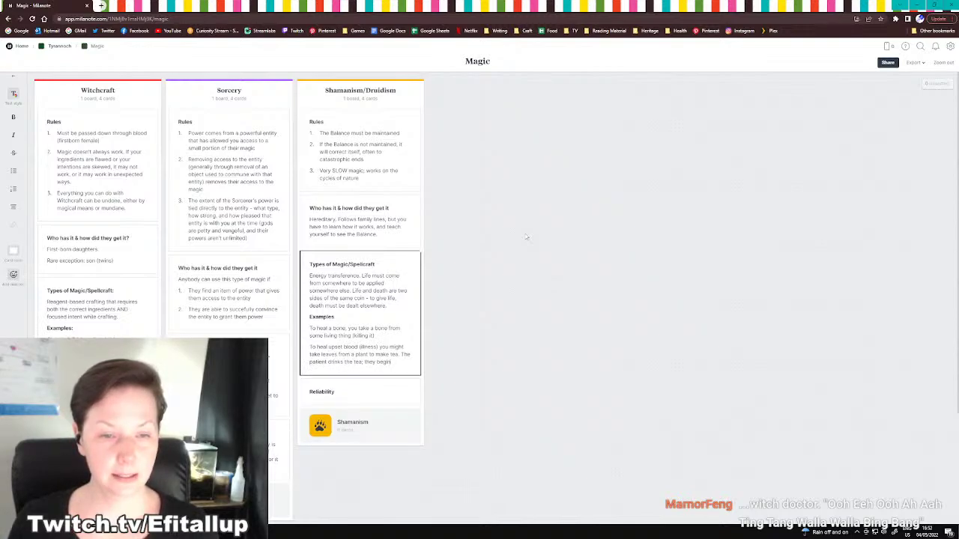
{"action": "type", "text": " to heal as the pl"}
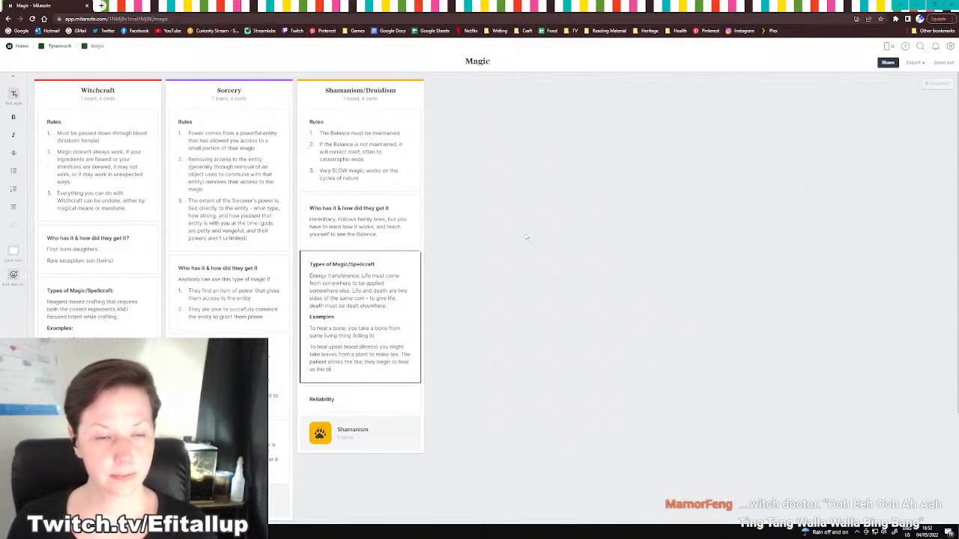
{"action": "type", "text": "ant begins to di"}
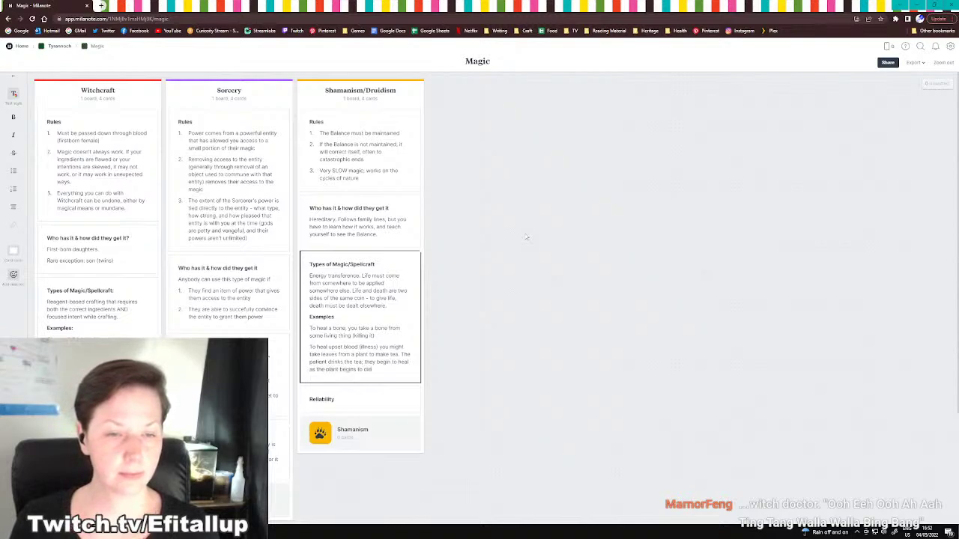
{"action": "type", "text": "e - they have"}
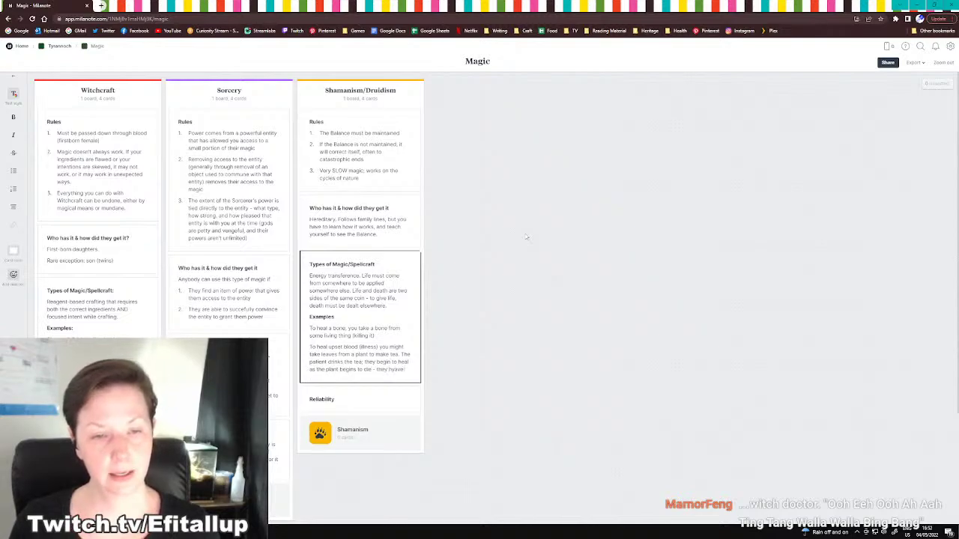
{"action": "key", "text": "BackSpace"}
{"action": "key", "text": "BackSpace"}
{"action": "type", "text": "con"}
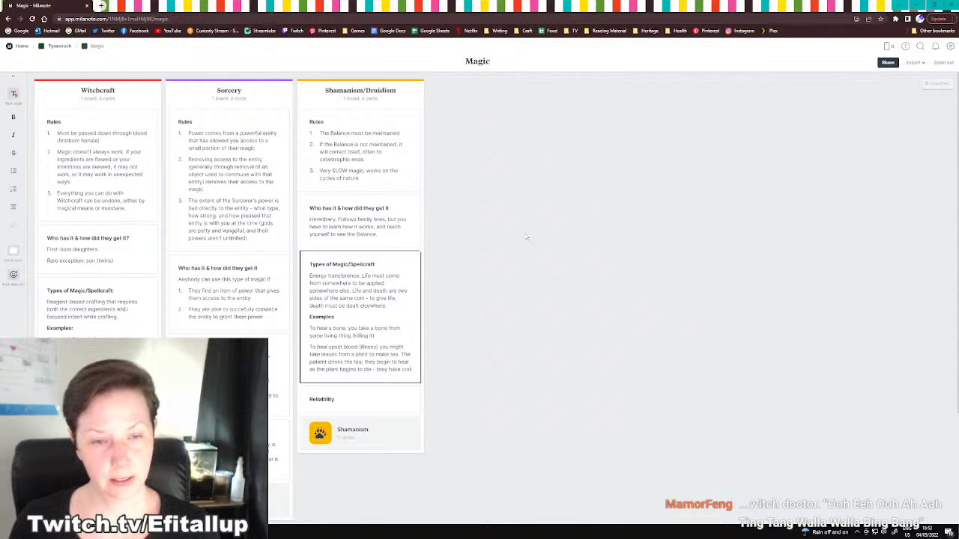
{"action": "type", "text": "sumed the plant's life force"}
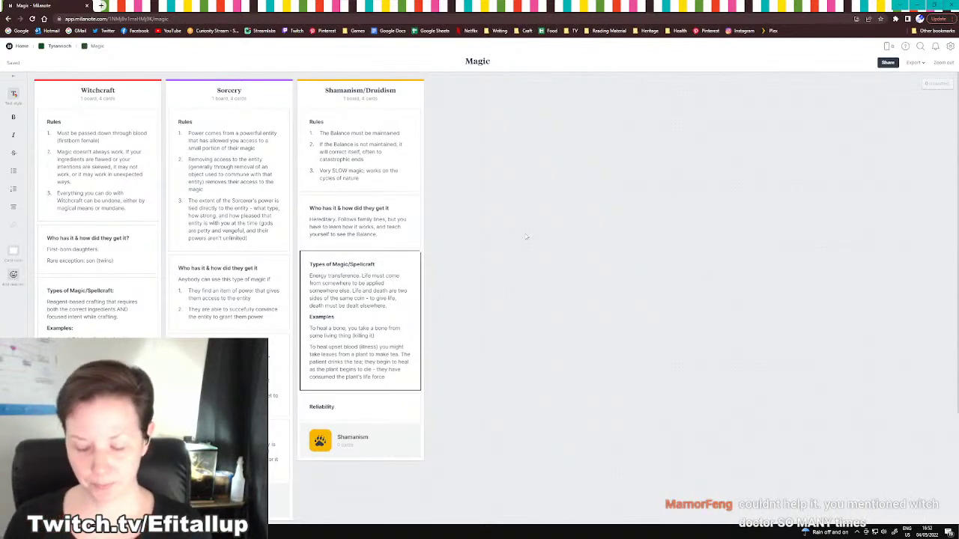
Add a new line below the Shamanism/Druidism examples reading "The goal is not to HEAL you, but to facilitate your body healing itself."
{"action": "key", "text": "Return"}
{"action": "type", "text": "The goal is not"}
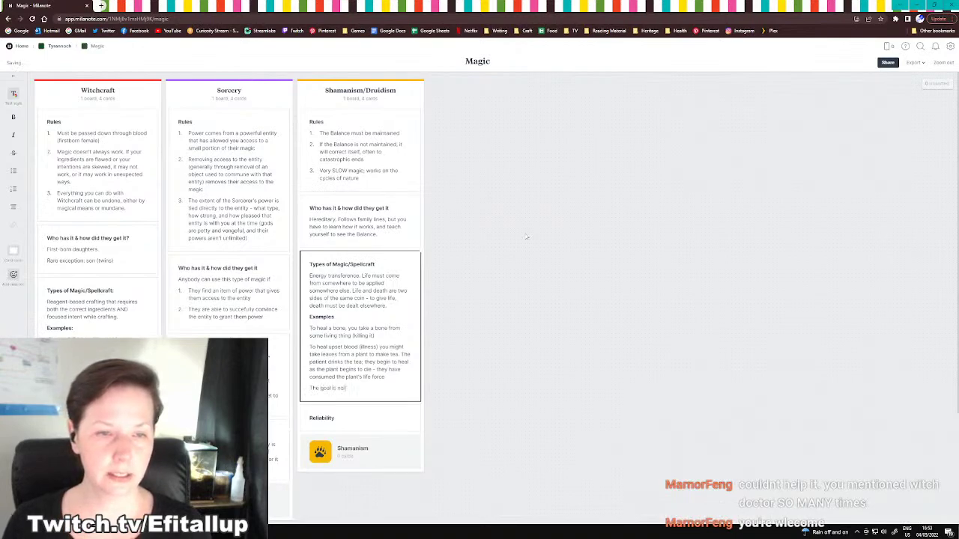
{"action": "type", "text": " to HEAL you, but to"}
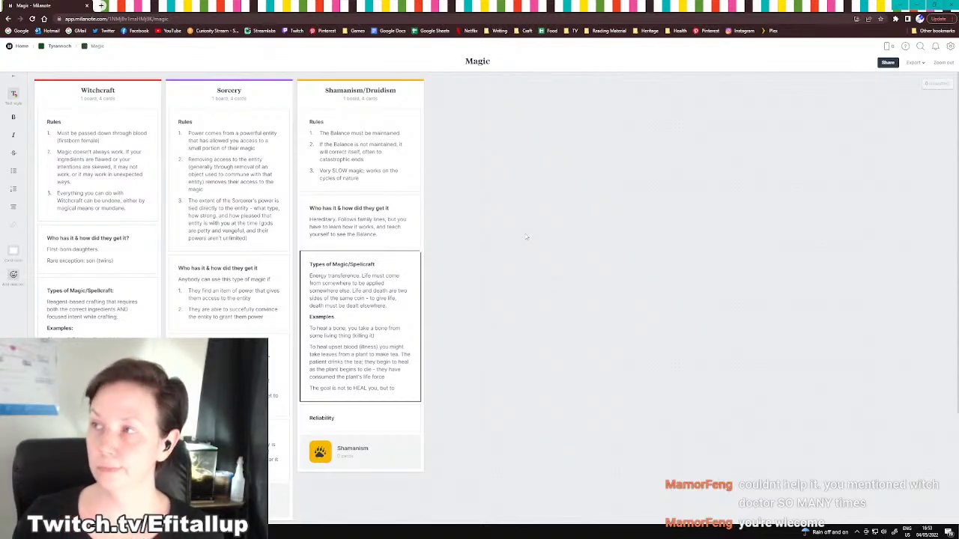
{"action": "type", "text": " facilitate your"}
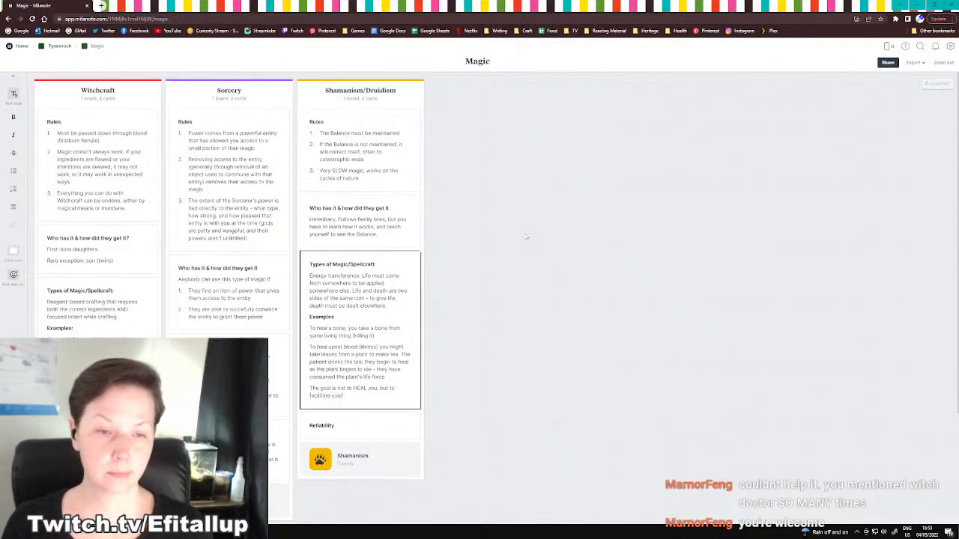
{"action": "type", "text": " body healing itself."}
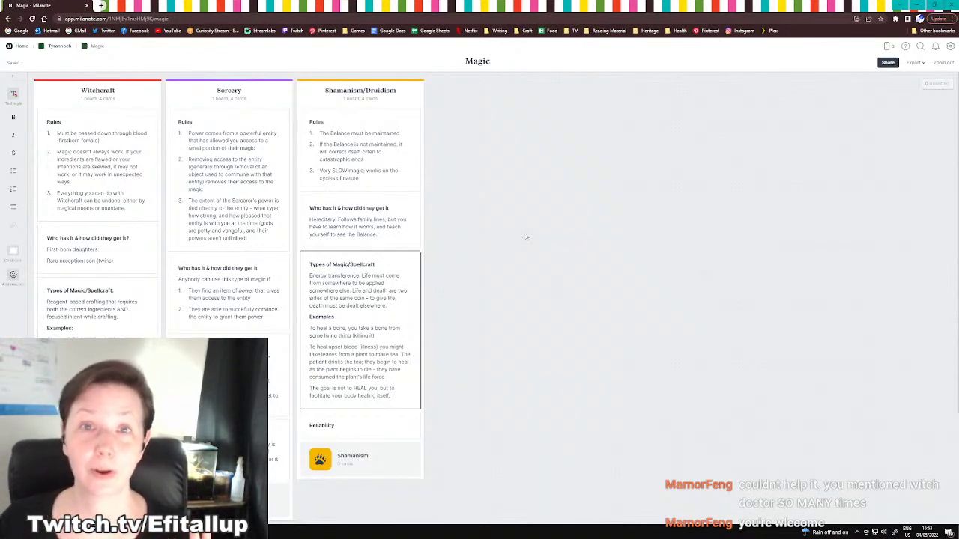
Start the Shamanism/Druidism text below the Reliability heading with "Not very. Relies heavily on balance, which is easily offset by other"
{"action": "left_click", "coordinate": [357, 426]}
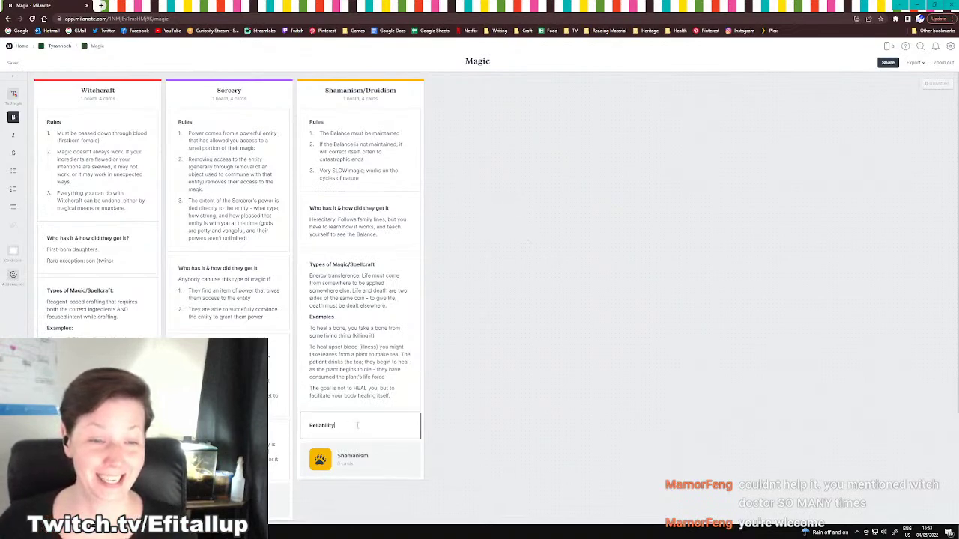
{"action": "key", "text": "Return"}
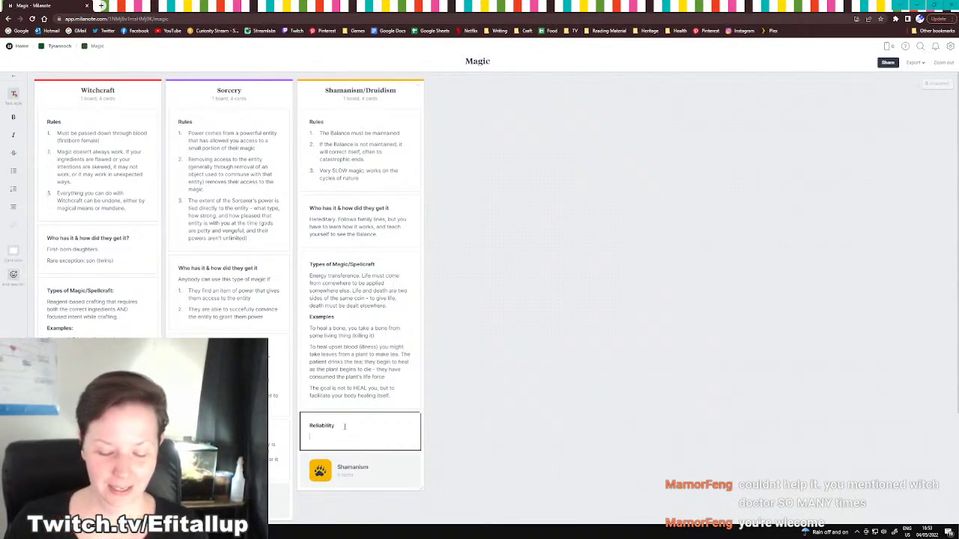
{"action": "type", "text": "Not very. Rel"}
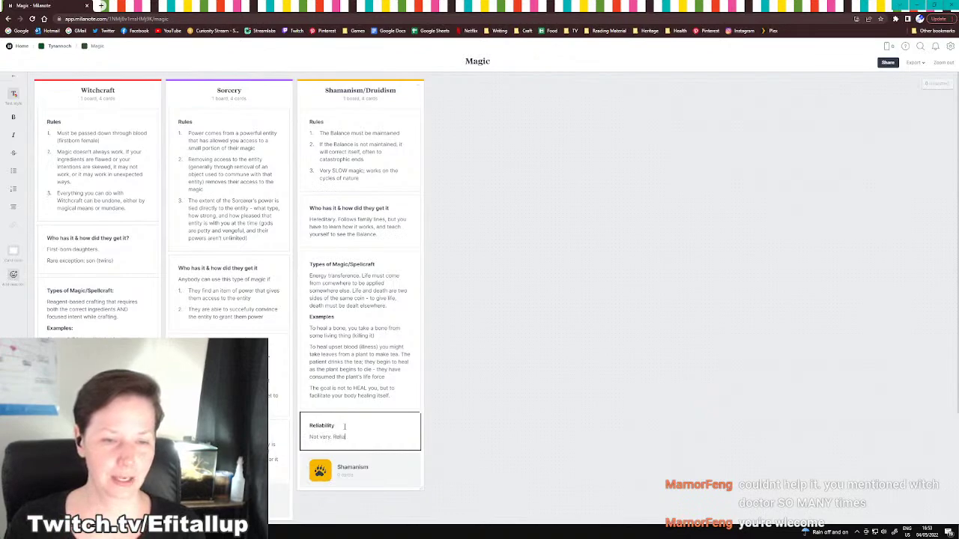
{"action": "type", "text": "ies"}
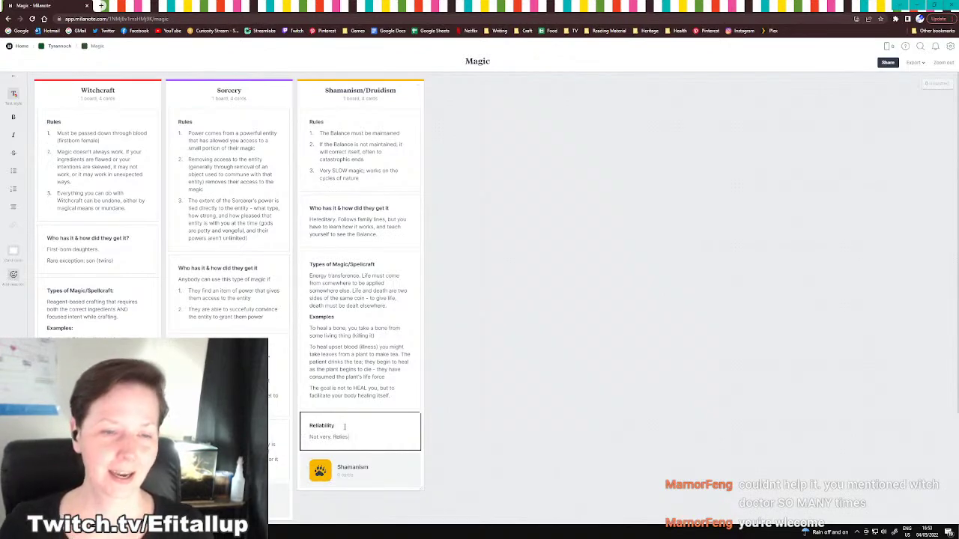
{"action": "type", "text": " heavily on balan"}
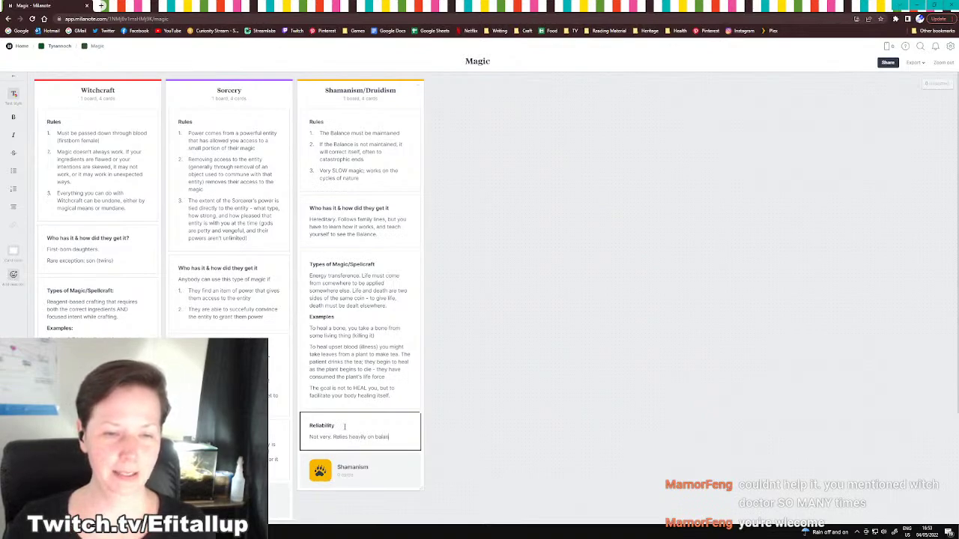
{"action": "type", "text": "ce, which is eas"}
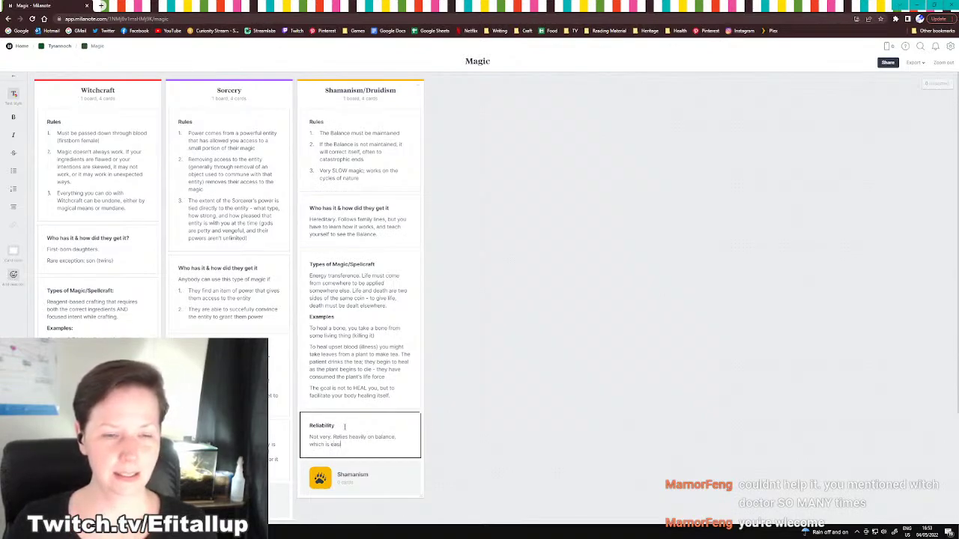
{"action": "type", "text": "ily offset by other"}
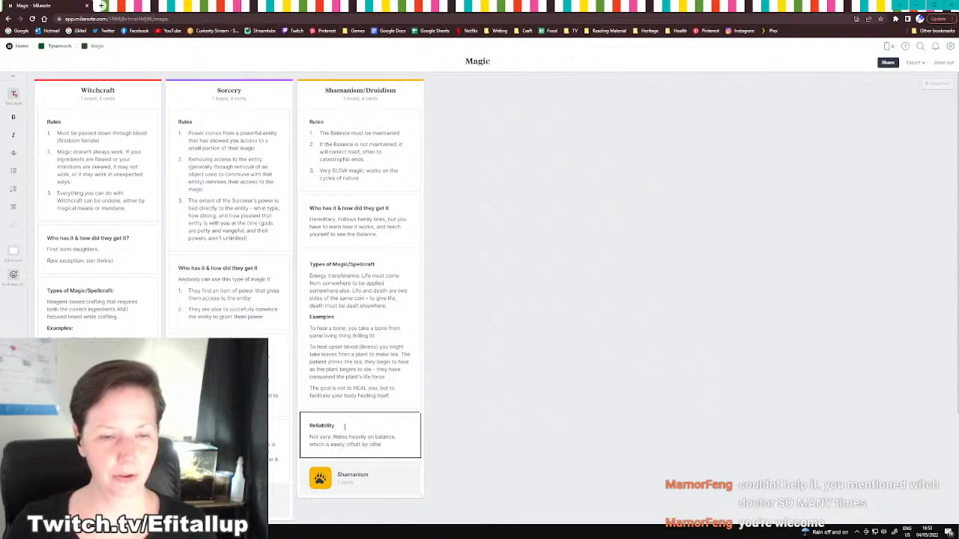
Finish the Shamanism/Druidism reliability text with "things going on while you're waiting for Nature to take its course."
{"action": "type", "text": " things going on while you're wal"}
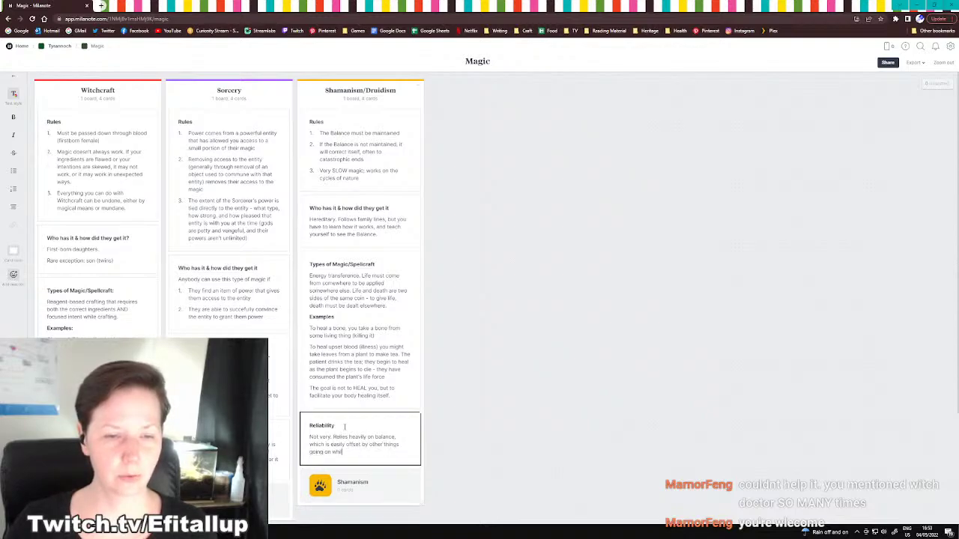
{"action": "type", "text": "king"}
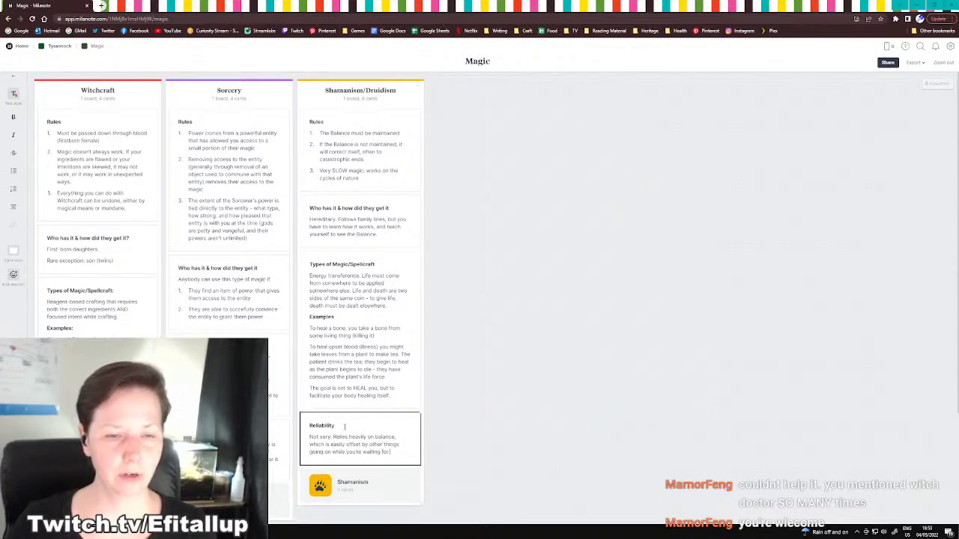
{"action": "type", "text": " for Nature to take it"}
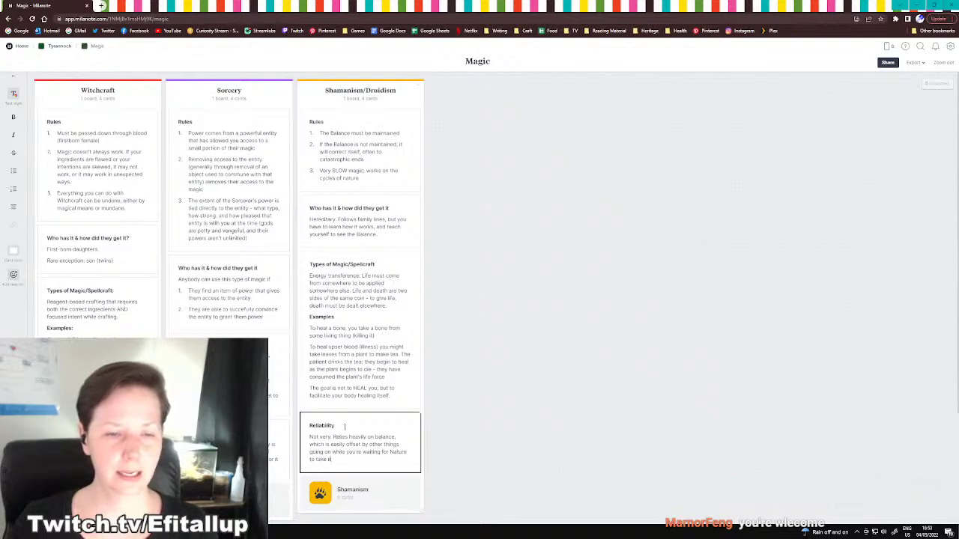
{"action": "type", "text": "s course."}
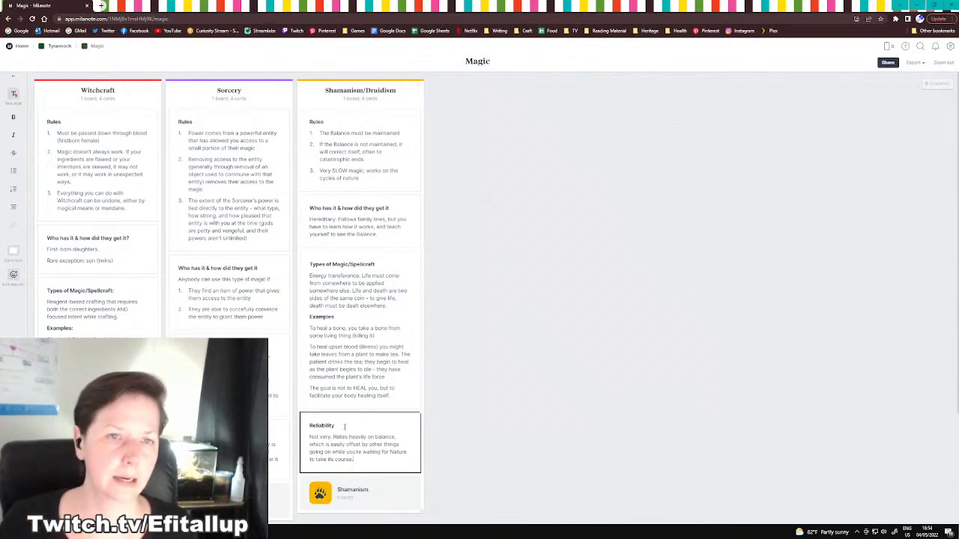
{"action": "left_click", "coordinate": [557, 287]}
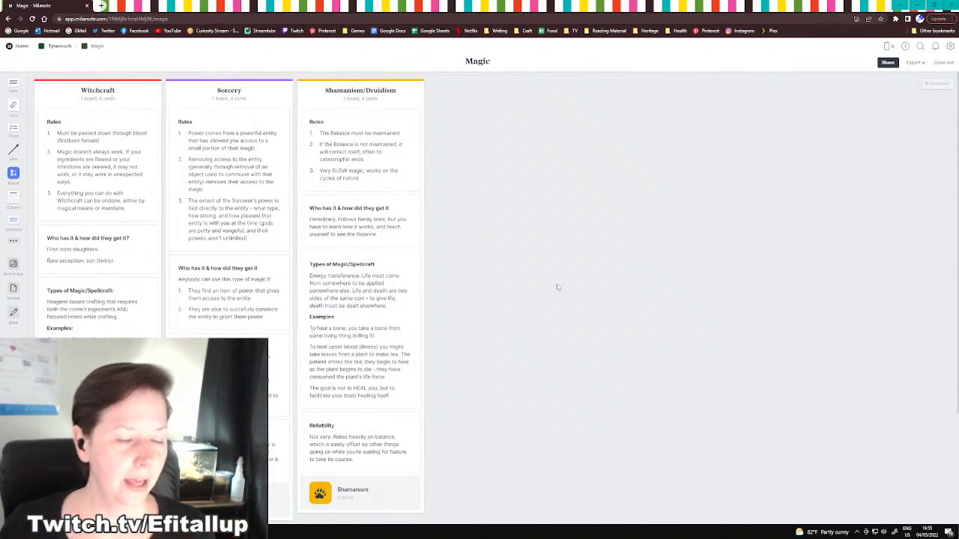
Look over the notes on the nested Sorcery board and return to the Magic board
{"action": "left_click", "coordinate": [277, 509]}
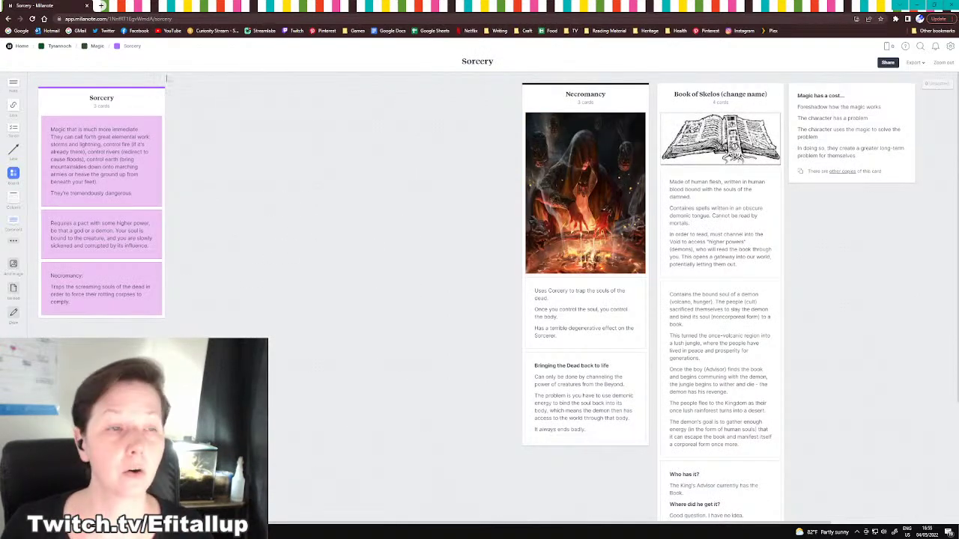
{"action": "left_click", "coordinate": [96, 45]}
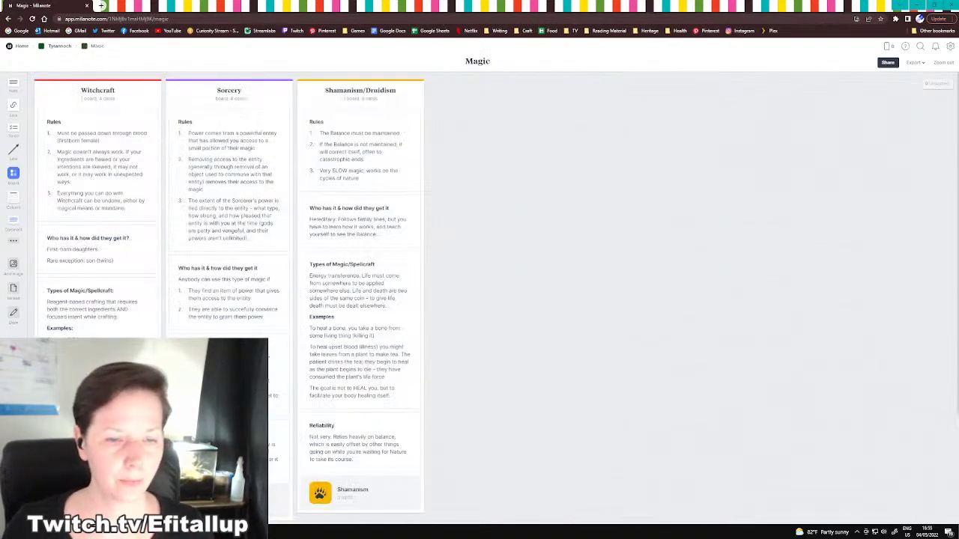